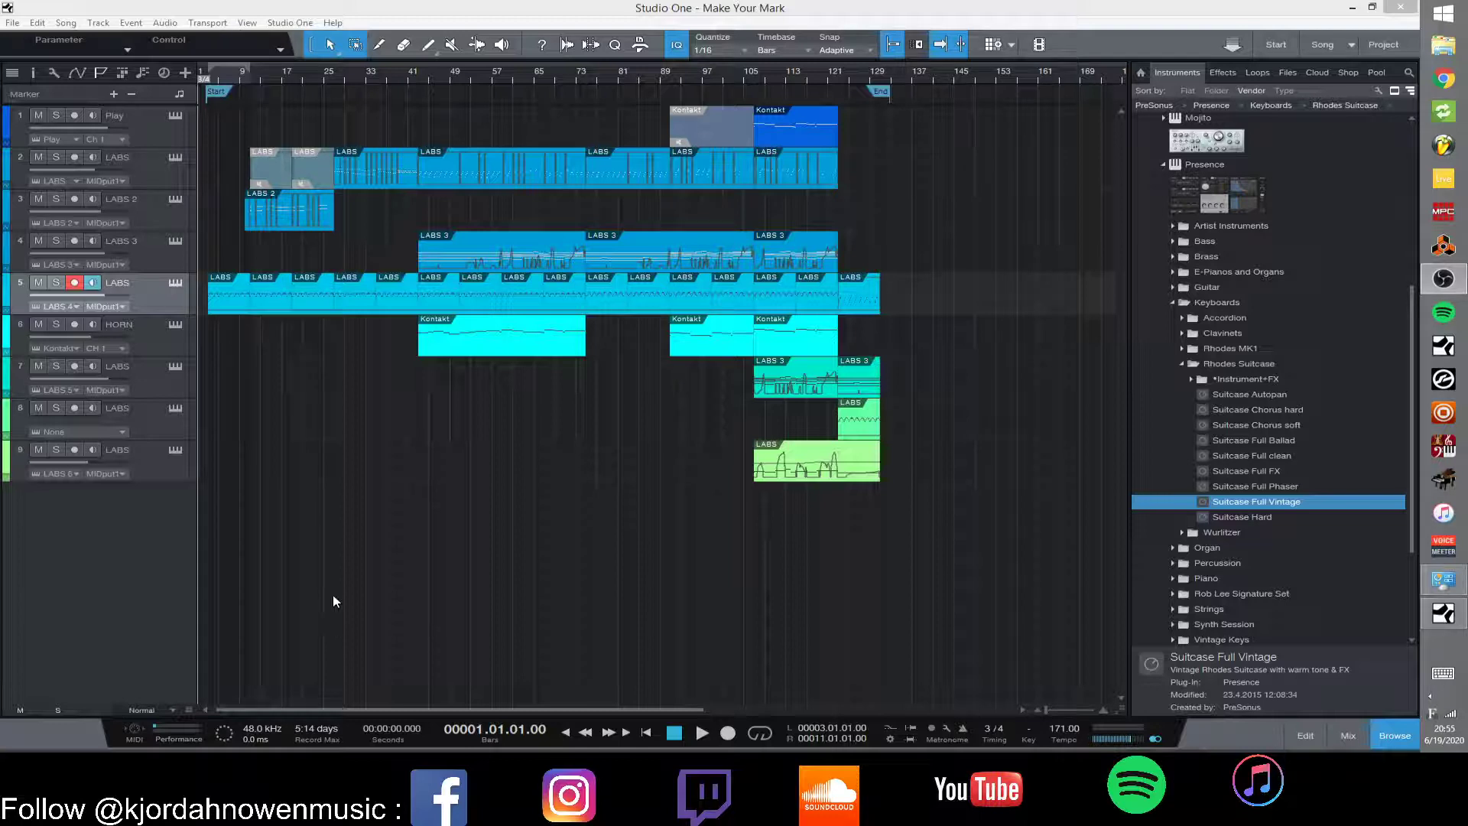
Play the song from the start through its opening section and stop playback.
left_click(448, 15)
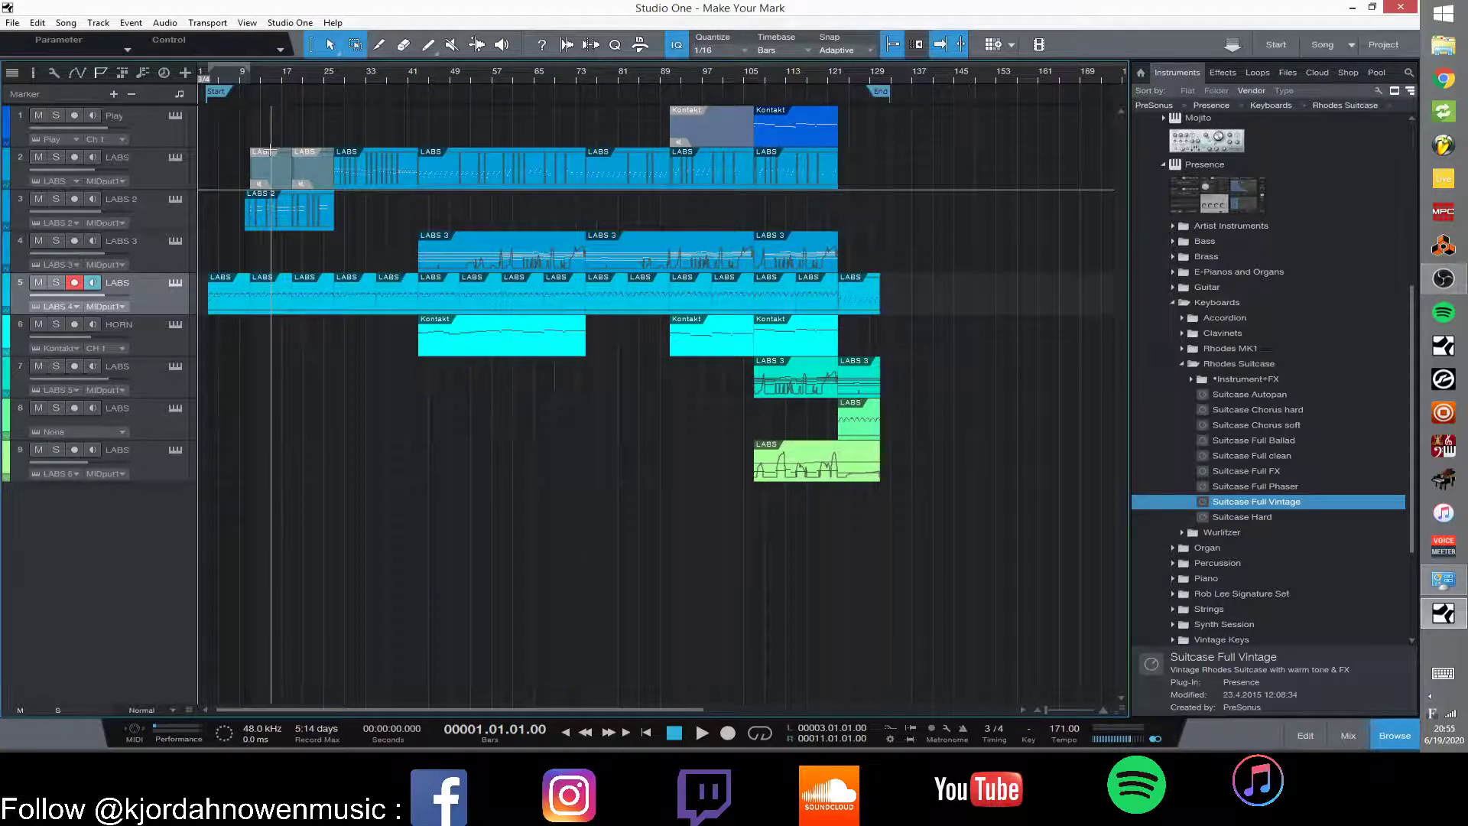
key("space")
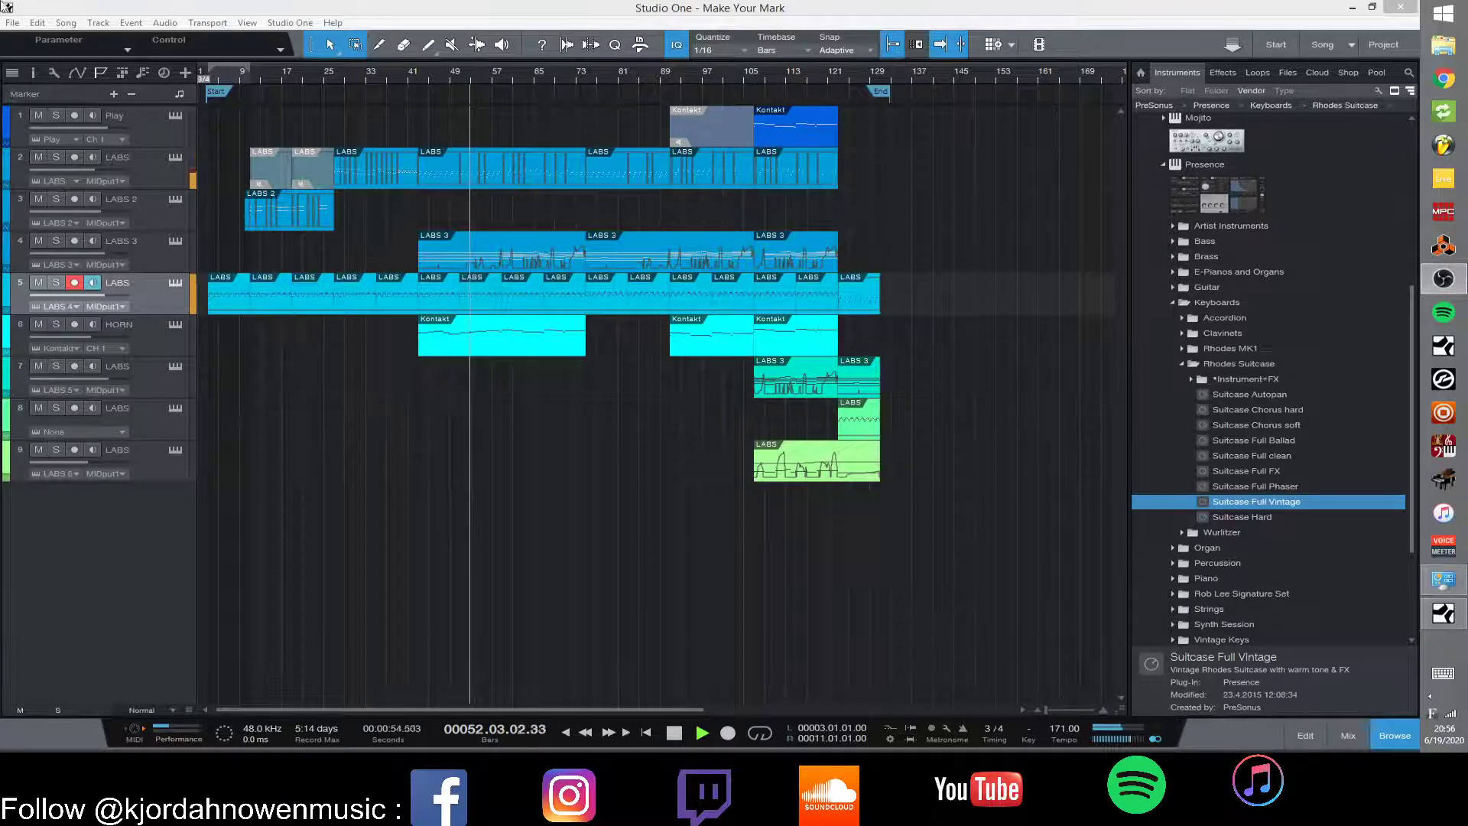
key("space")
Set the audio device block size to 1024 samples in the Audio Setup options and apply it.
left_click(247, 22)
mouse_move(290, 22)
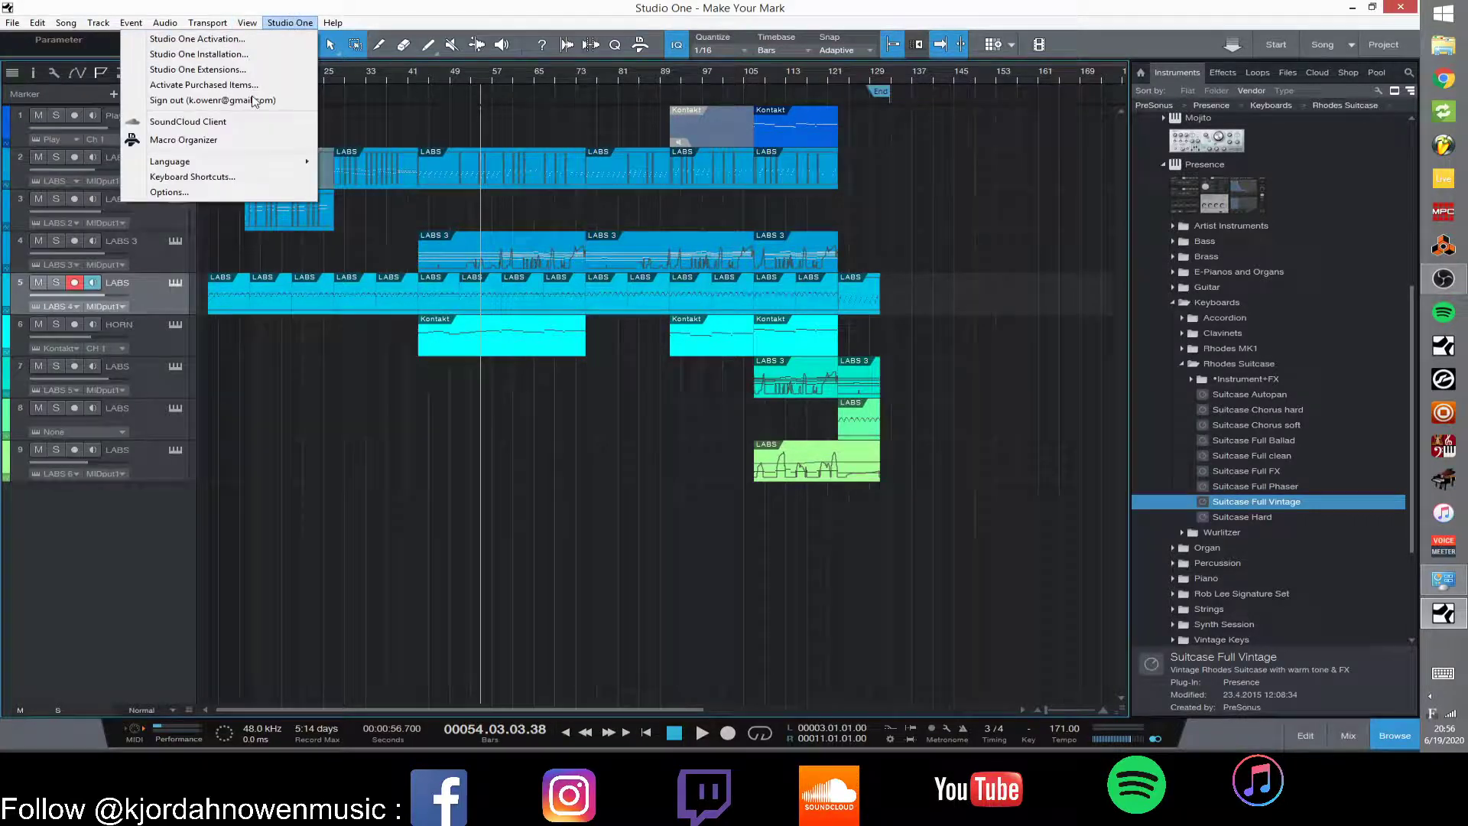
left_click(173, 191)
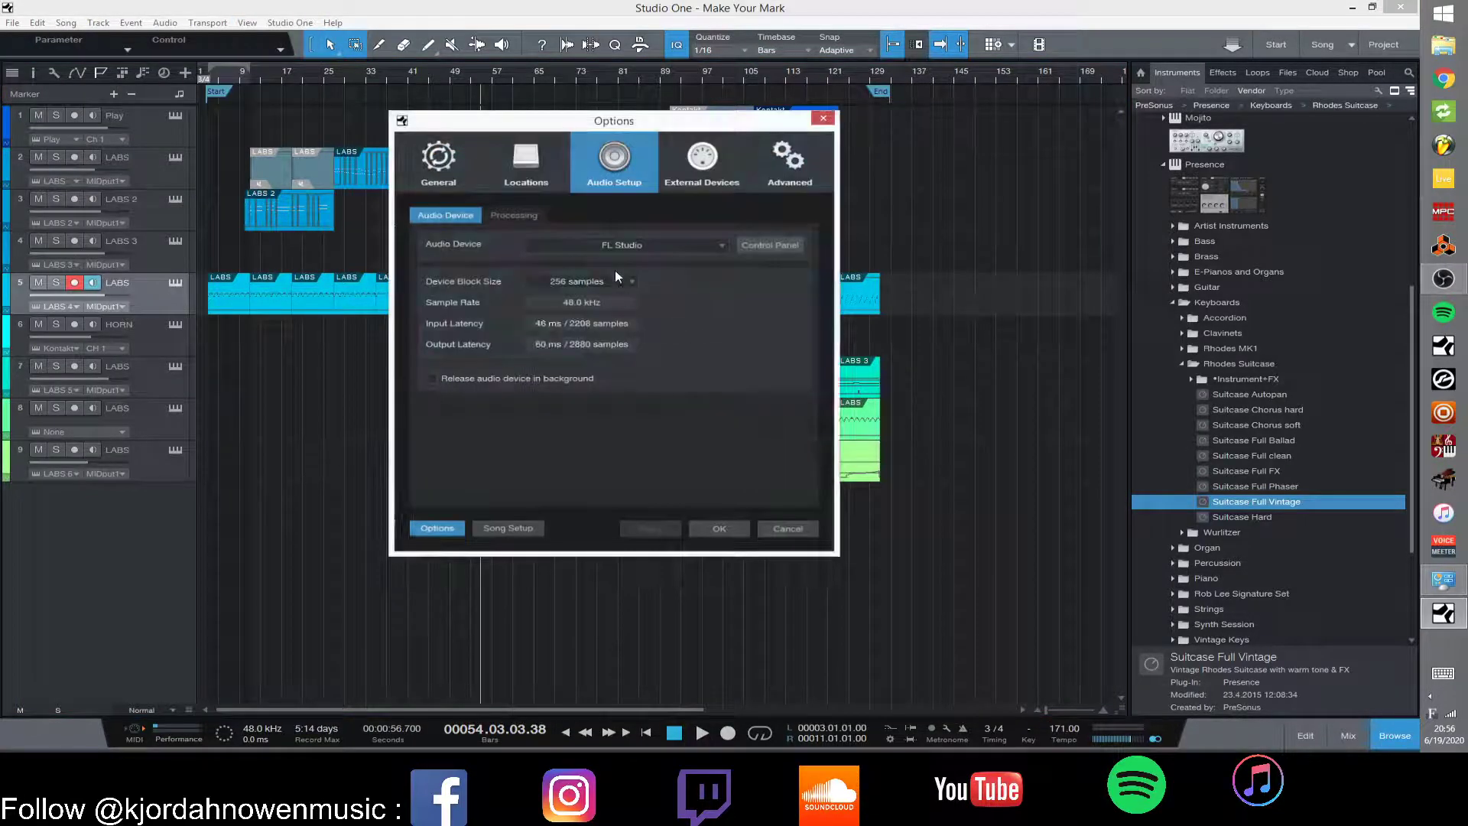
left_click(617, 287)
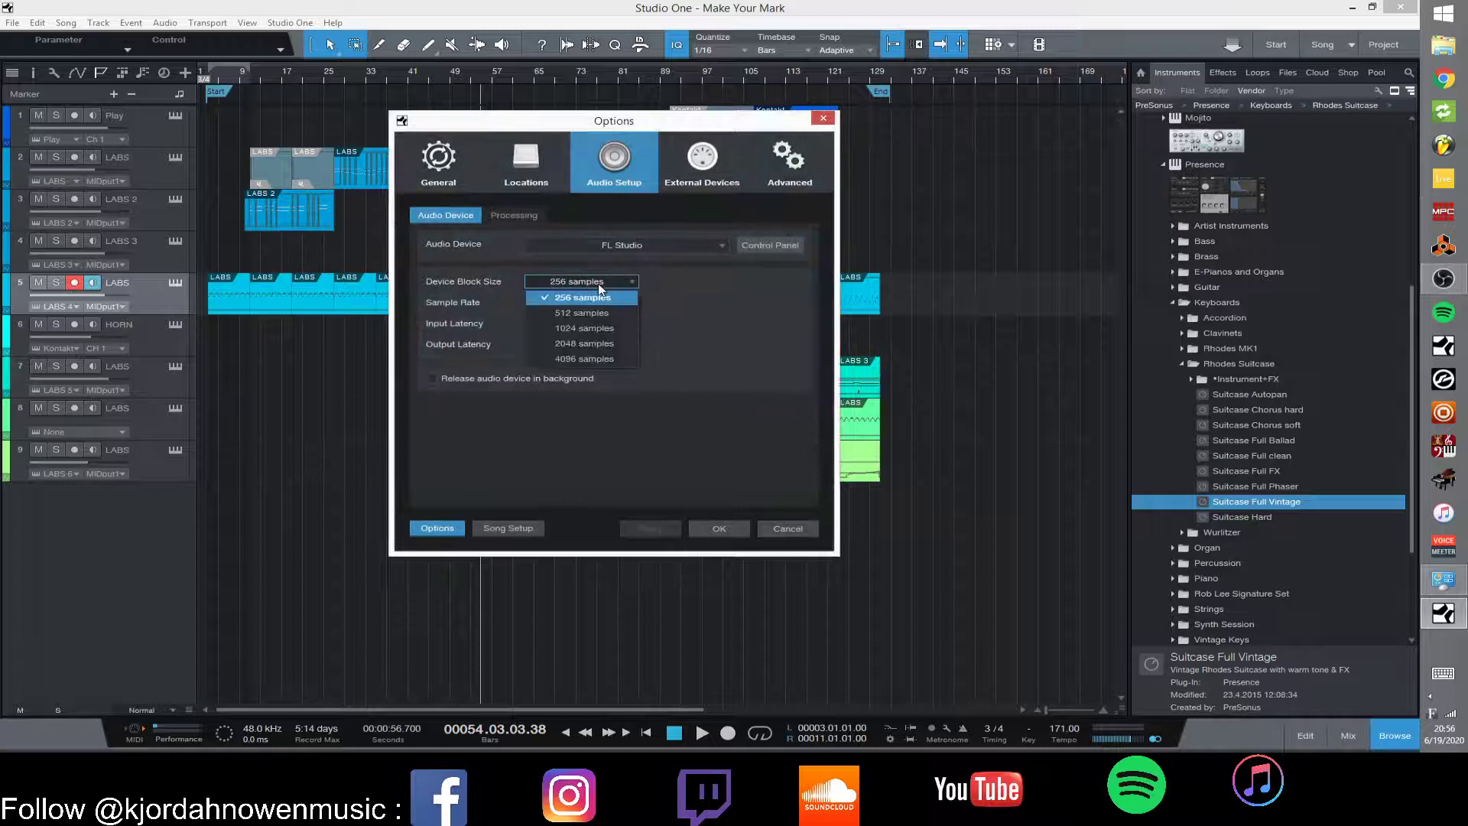
left_click(604, 330)
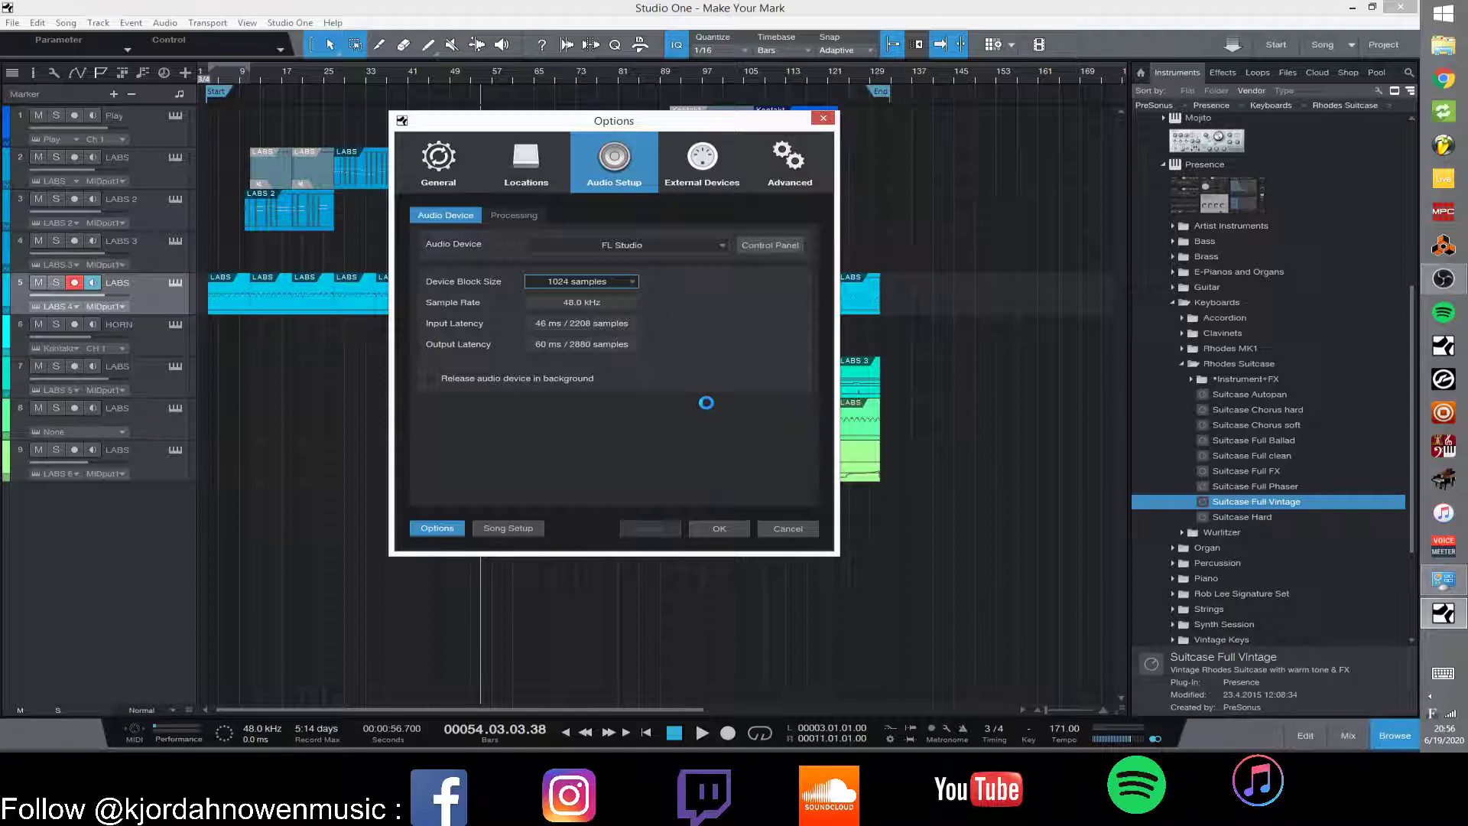
left_click(717, 530)
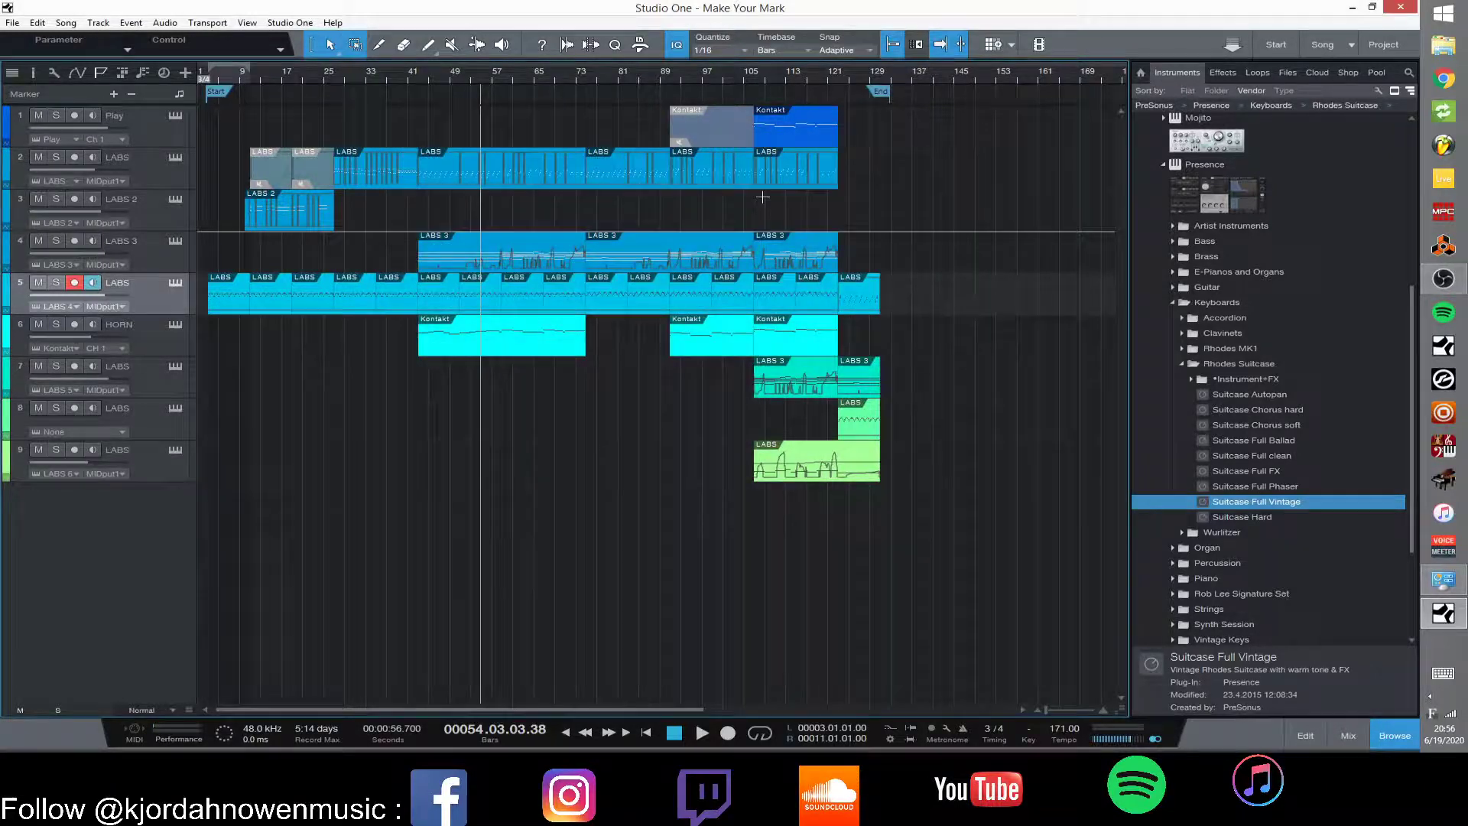
Return to the song start, play the whole arrangement past the end marker, and stop.
key("comma")
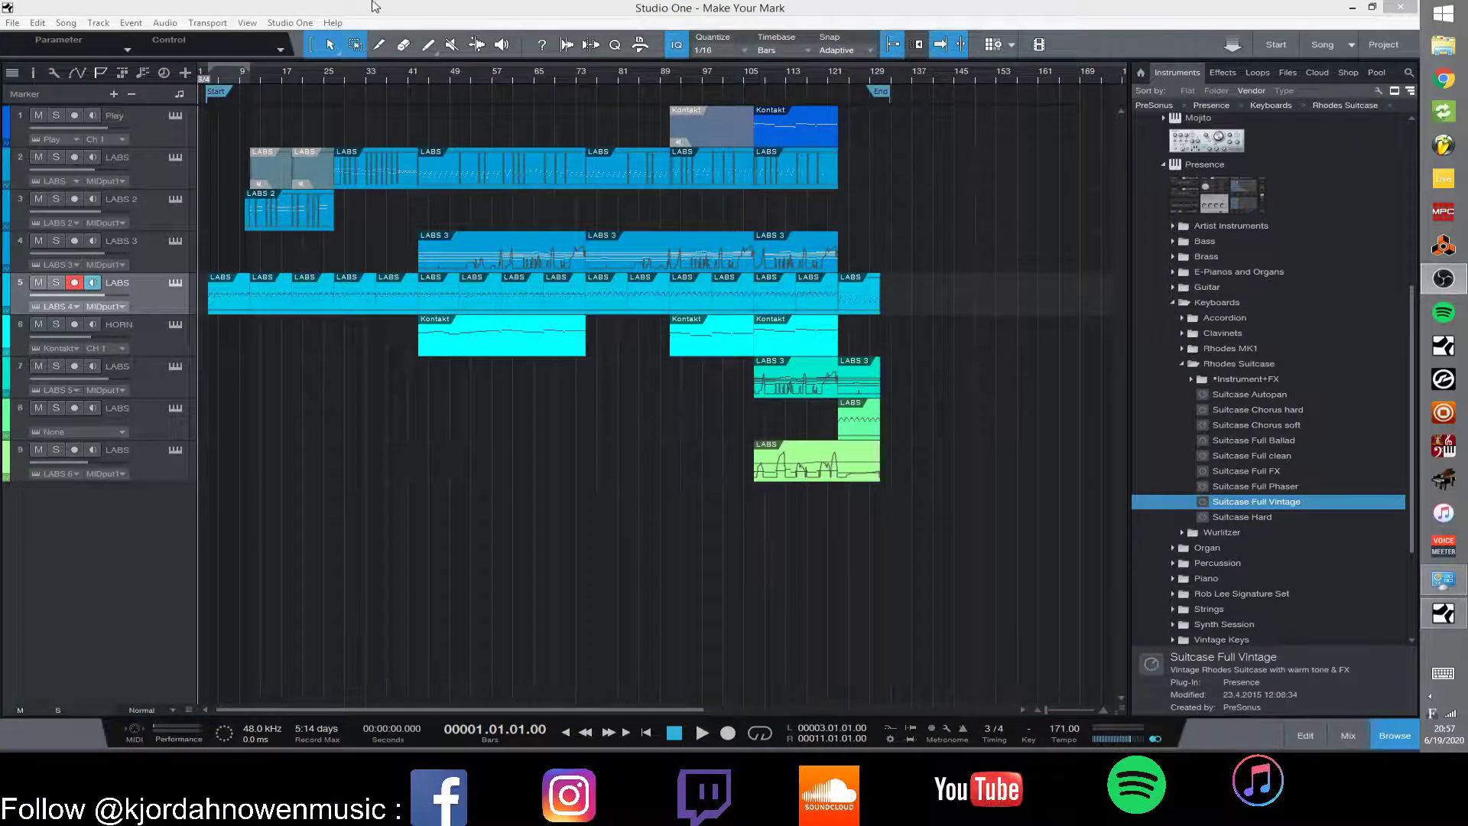
key("space")
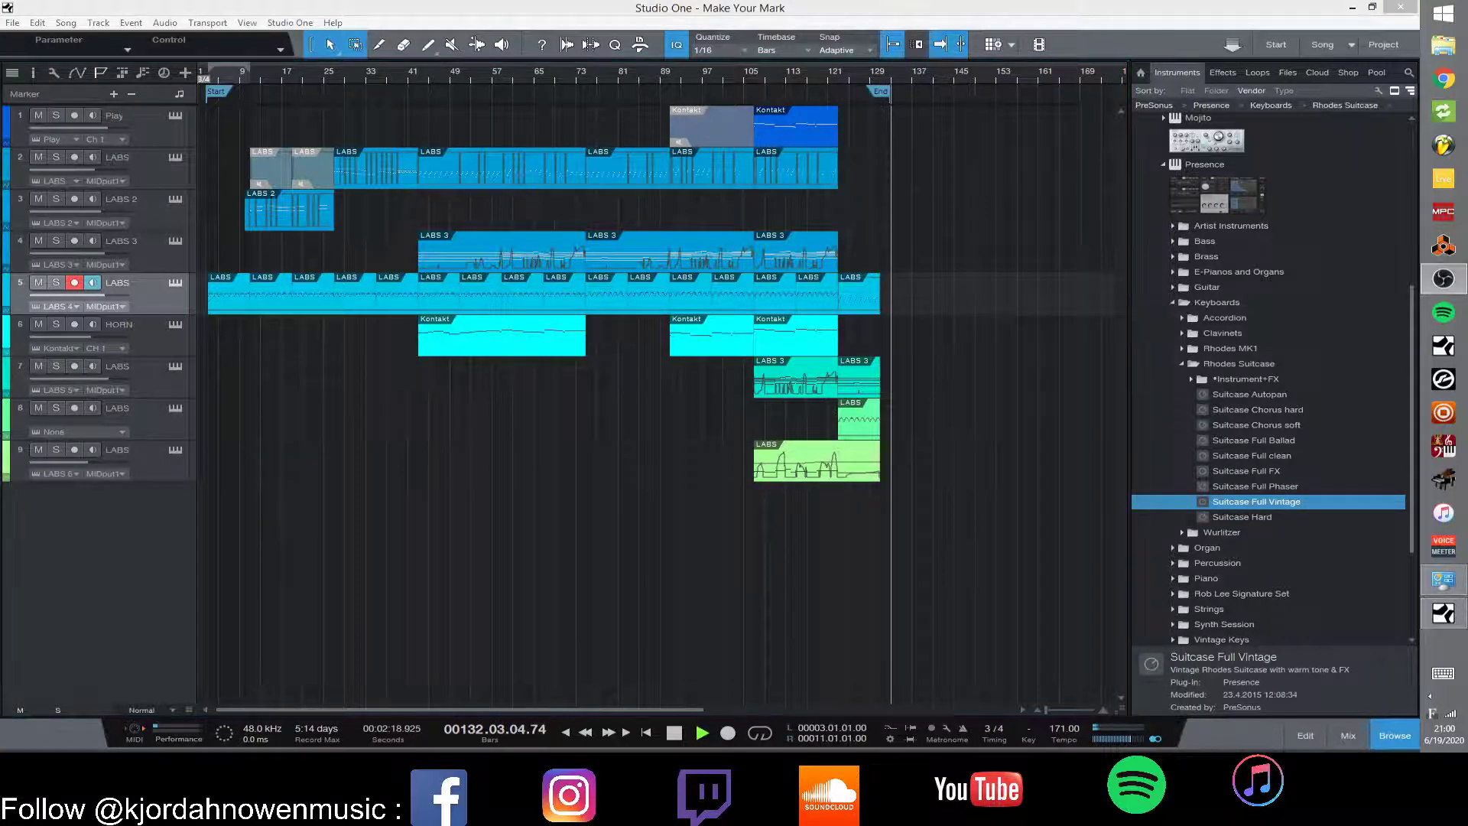
key("space")
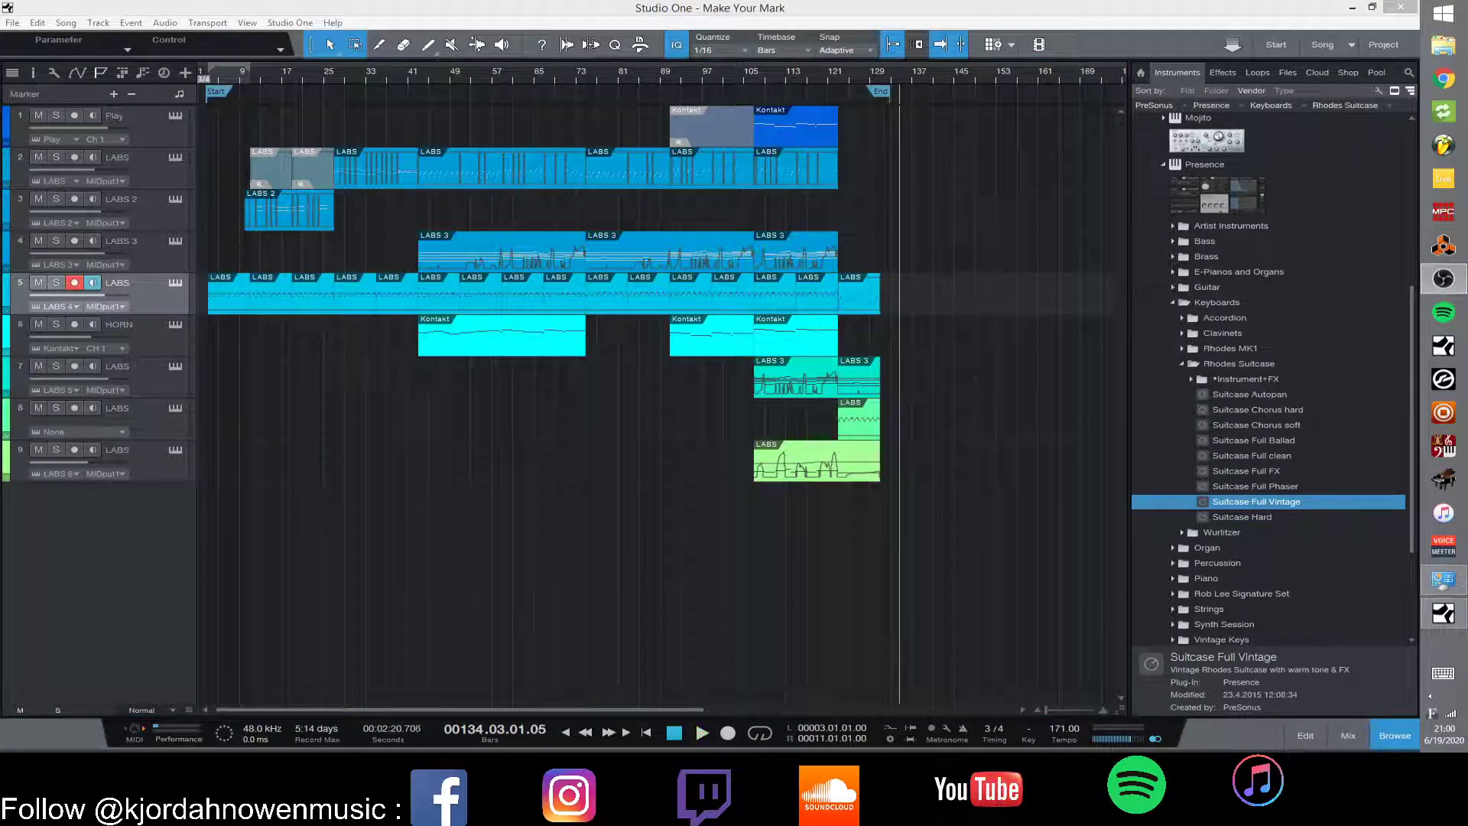
left_click(591, 2)
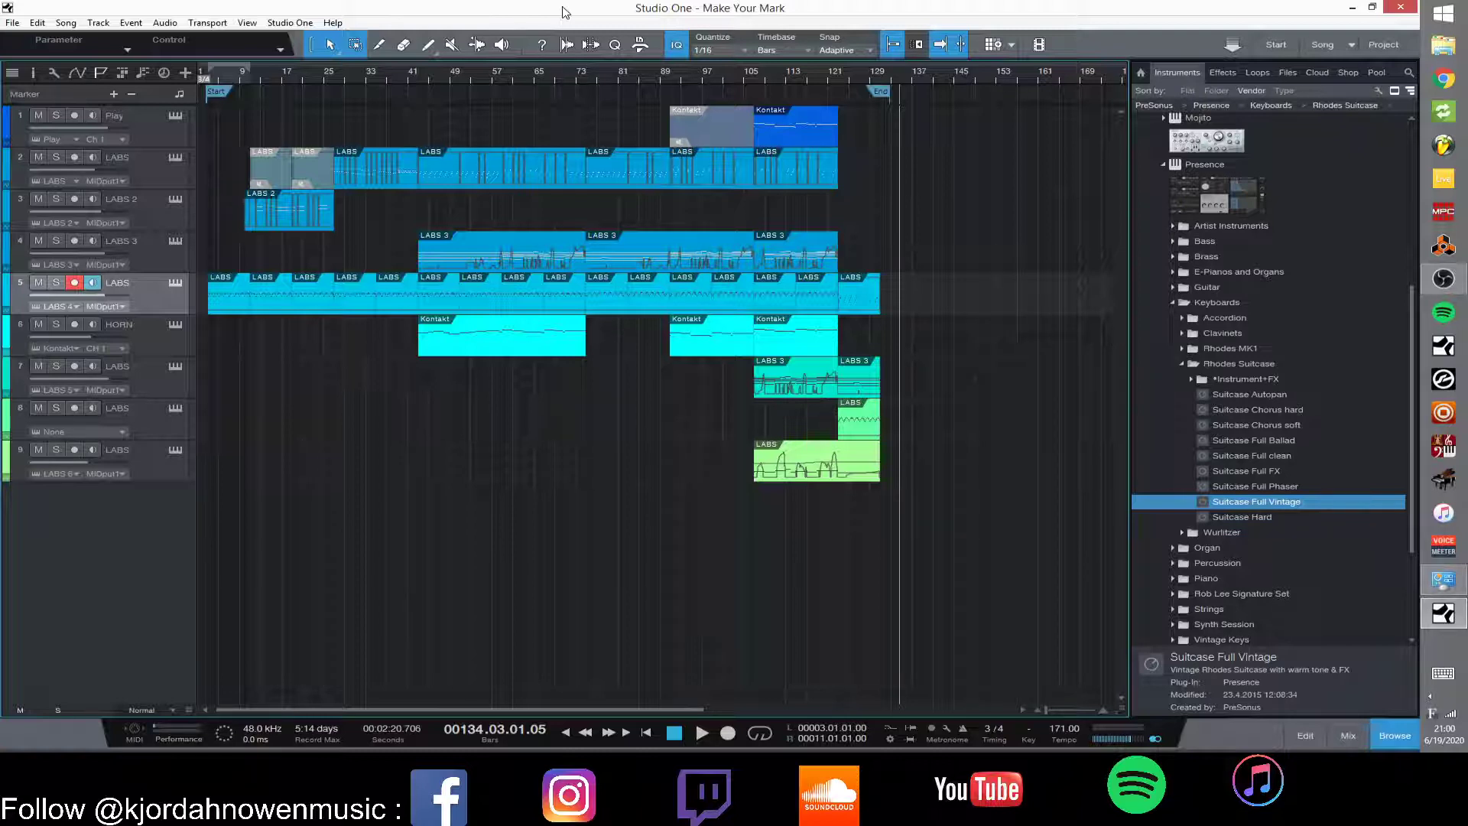
Play the song's opening bars from the start and inspect the instrument preset on track 5.
key("Home")
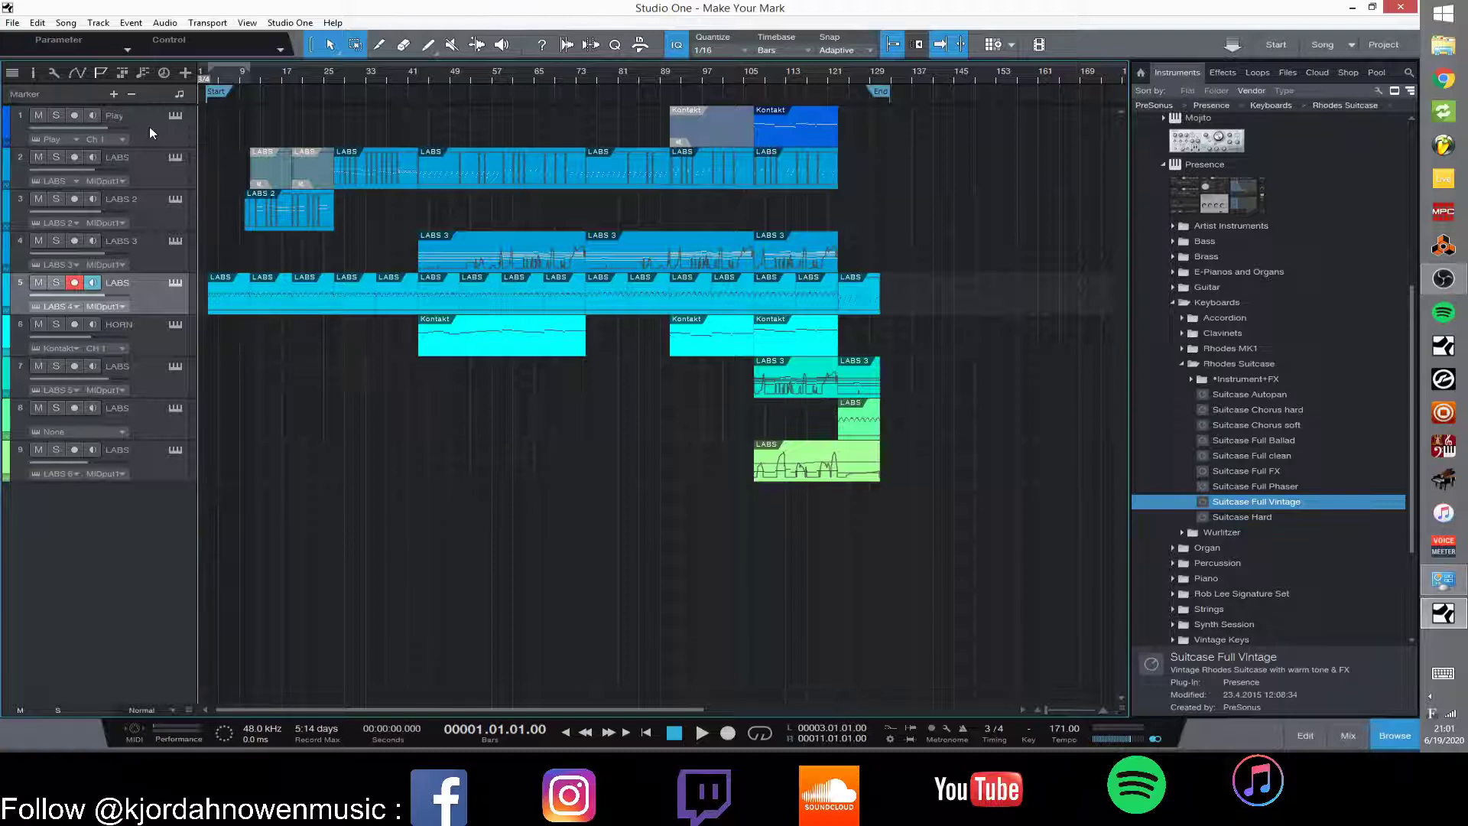
key("space")
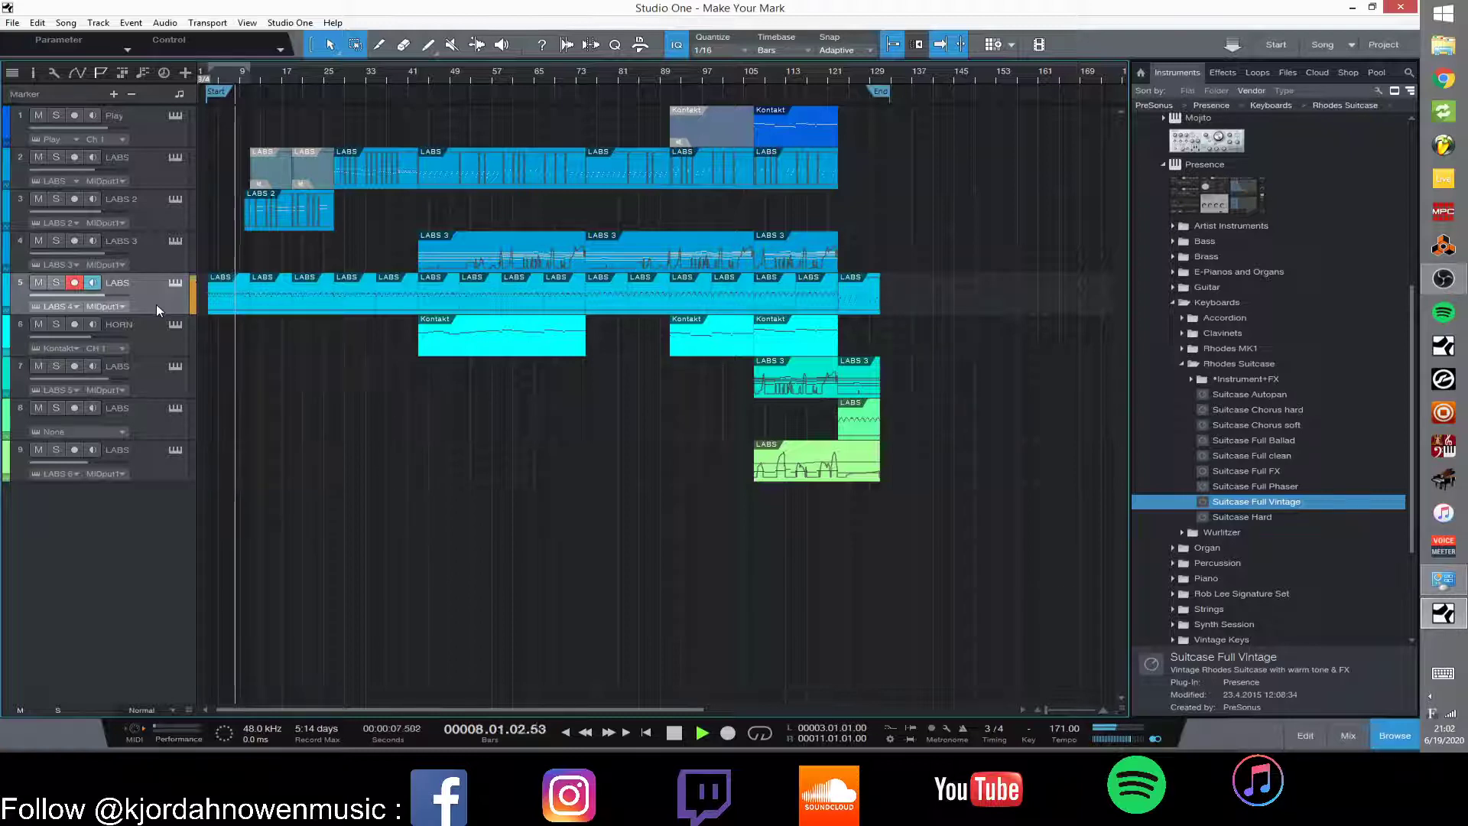
key("space")
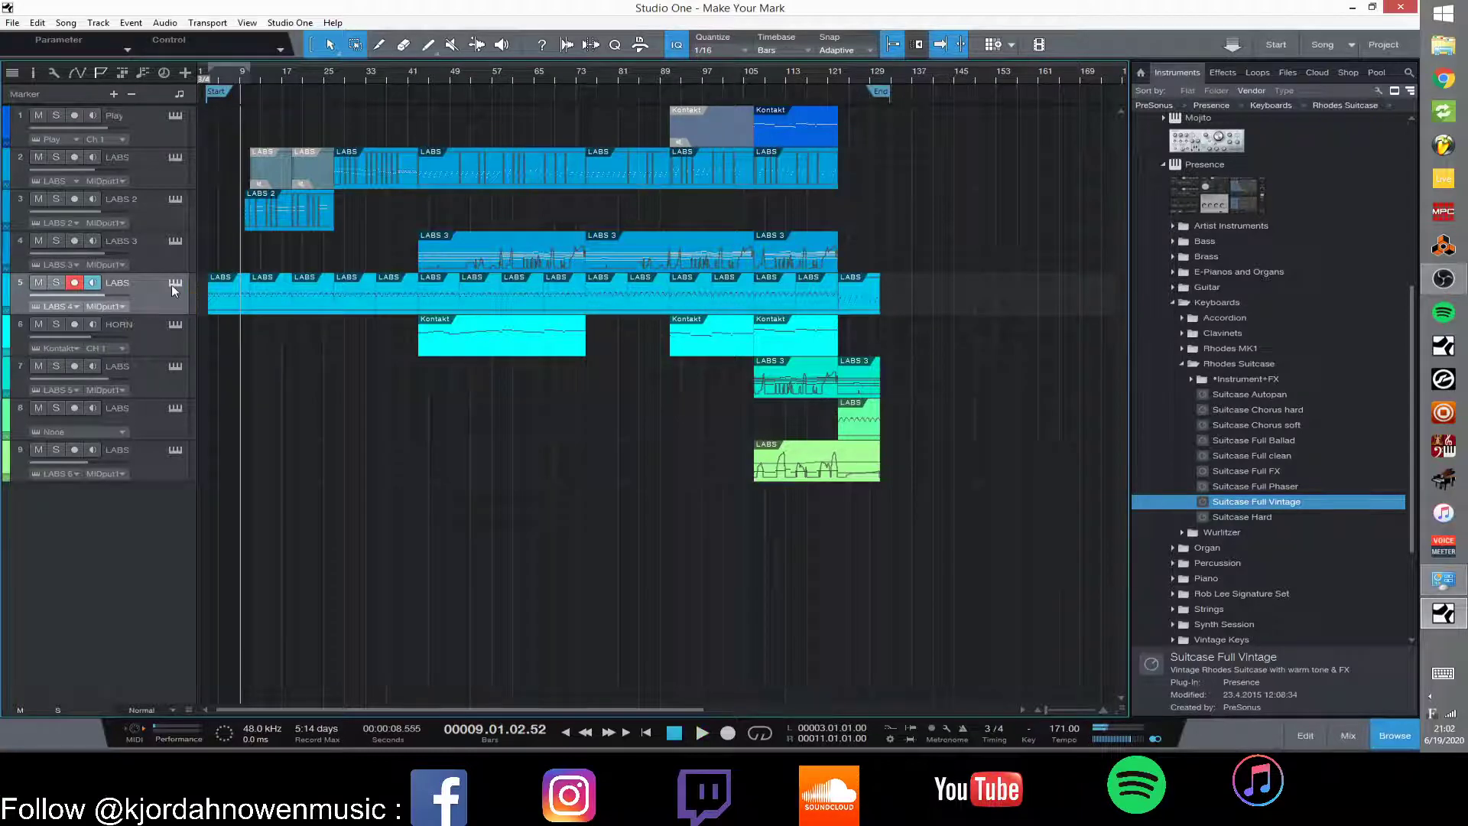
left_click(175, 283)
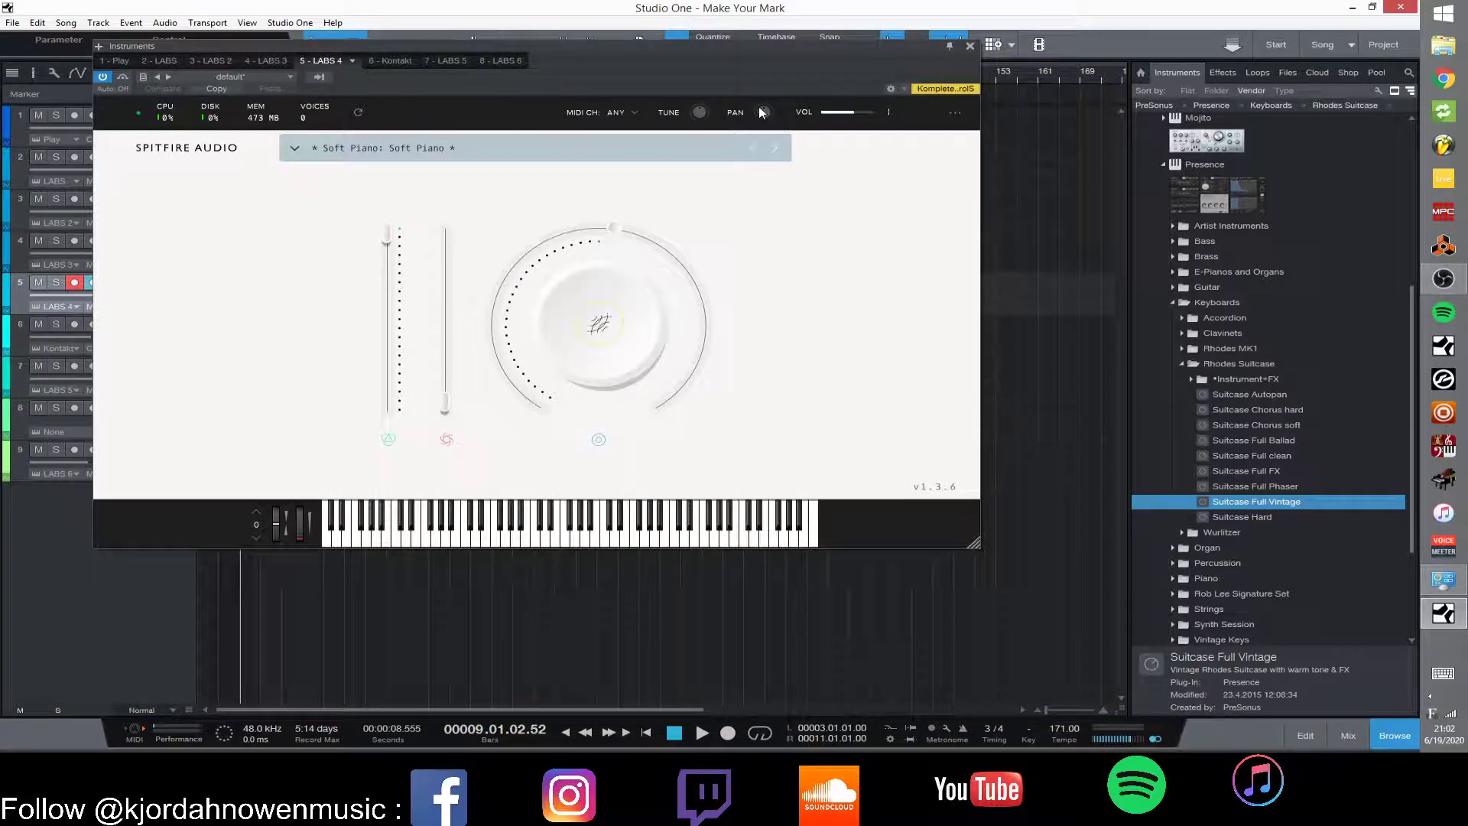
left_click(970, 44)
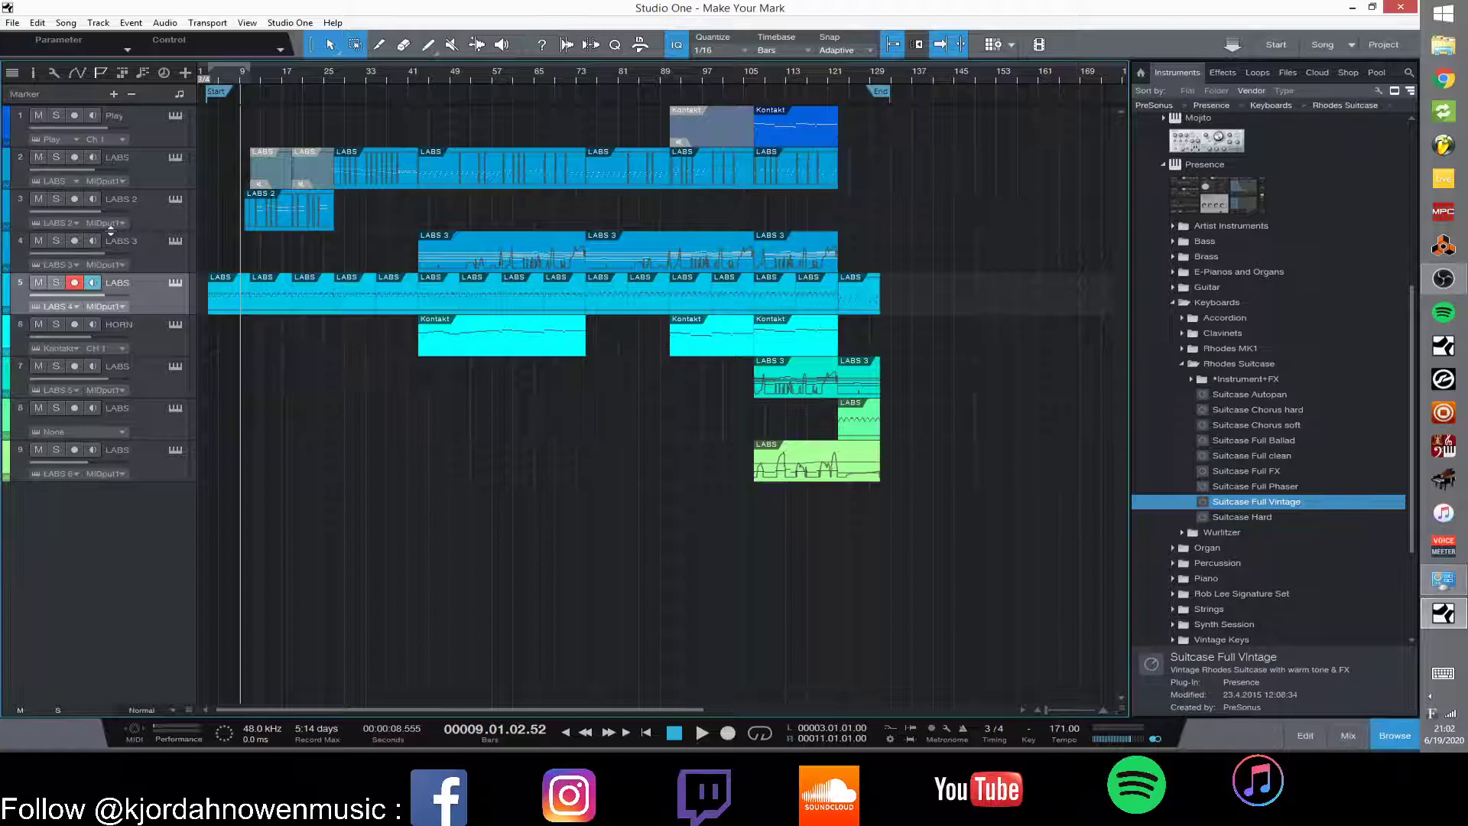
Continue playback into the LABS 2 clip and inspect the instrument preset on track 3.
left_click(250, 72)
key("space")
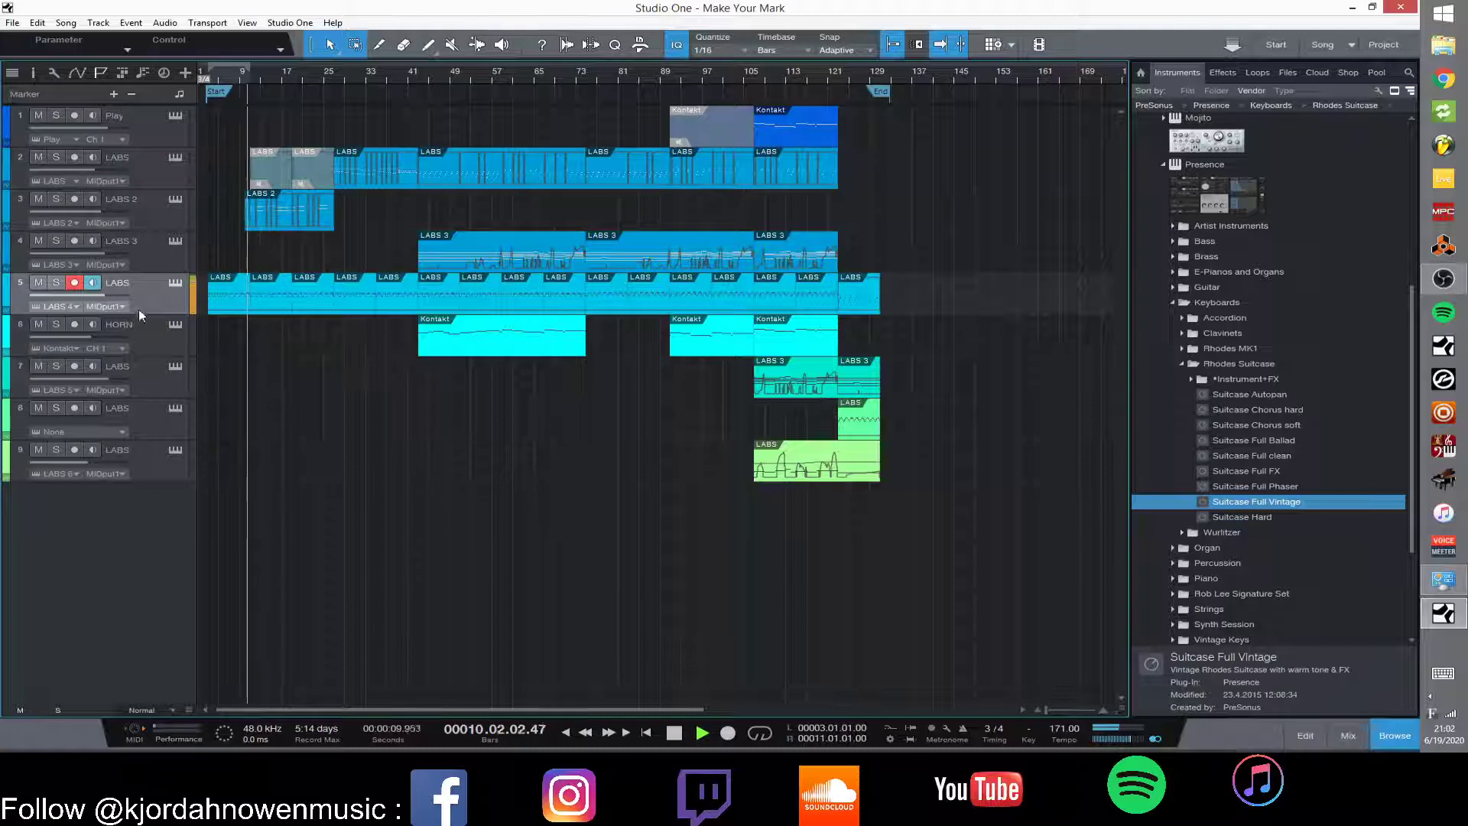
left_click(175, 200)
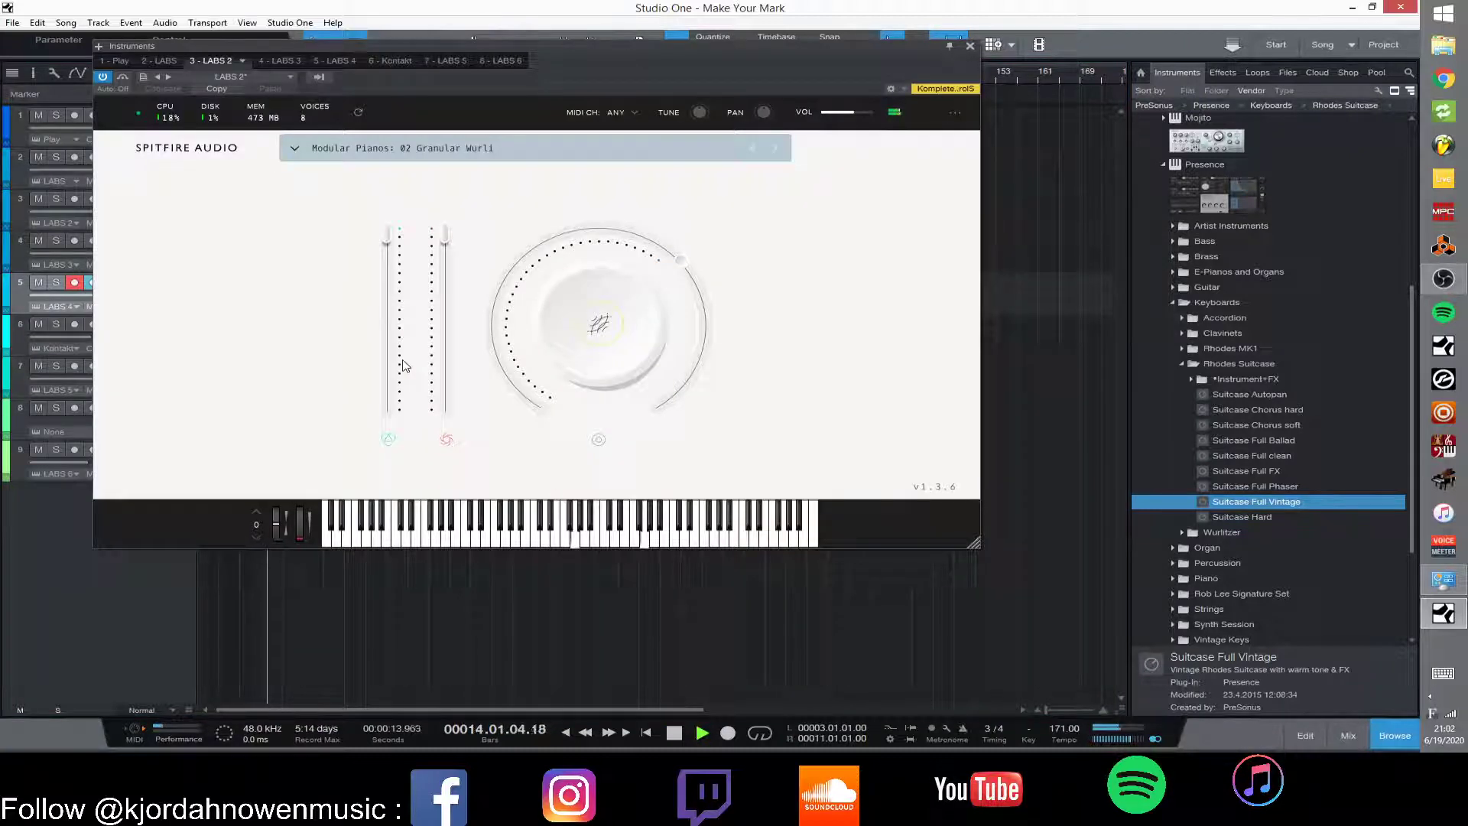
left_click(970, 45)
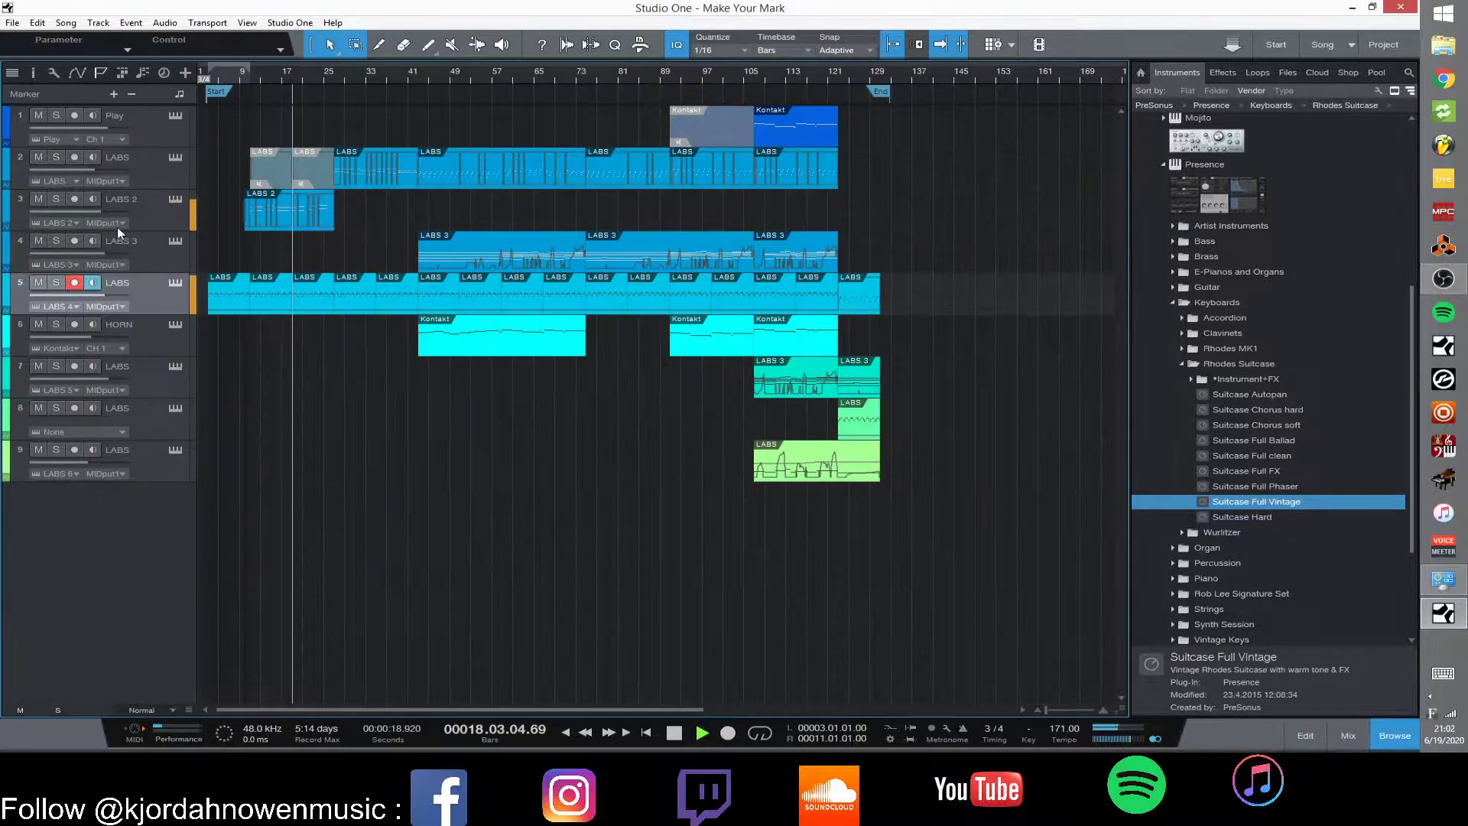
Solo tracks 3 and 2 during playback, inspect track 2's instrument preset, and stop.
left_click(58, 198)
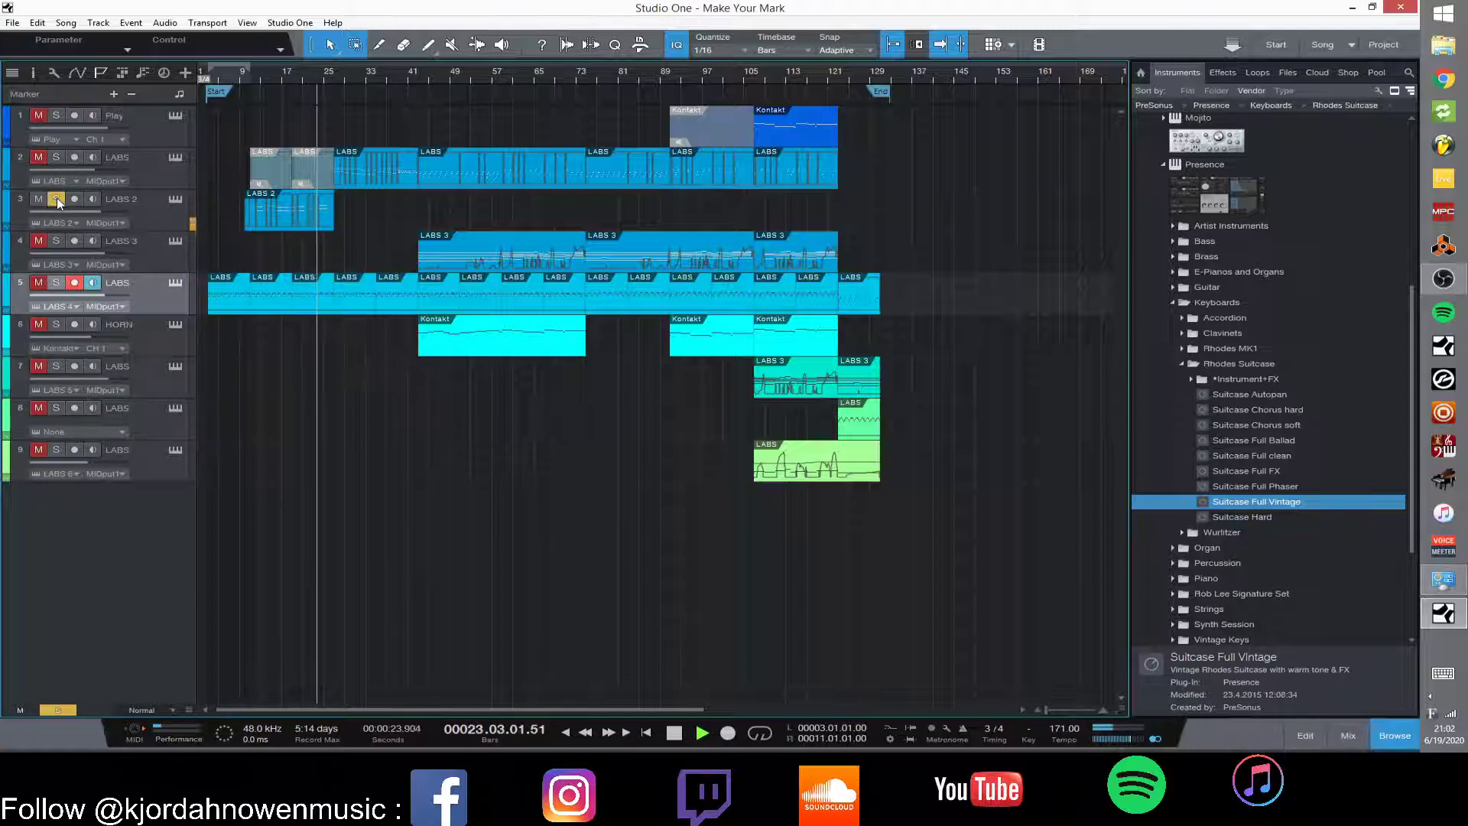
left_click(59, 158)
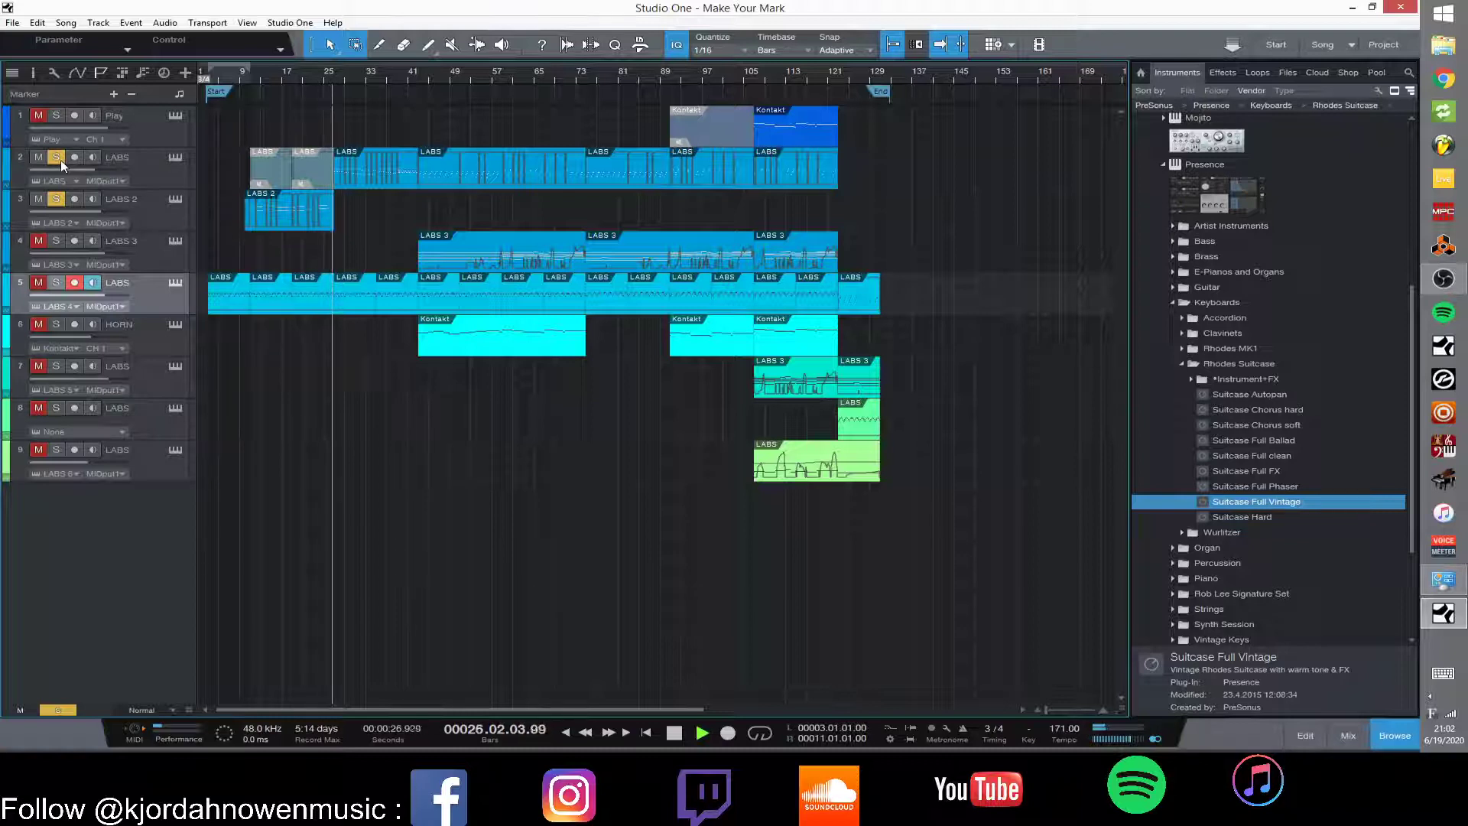
left_click(174, 159)
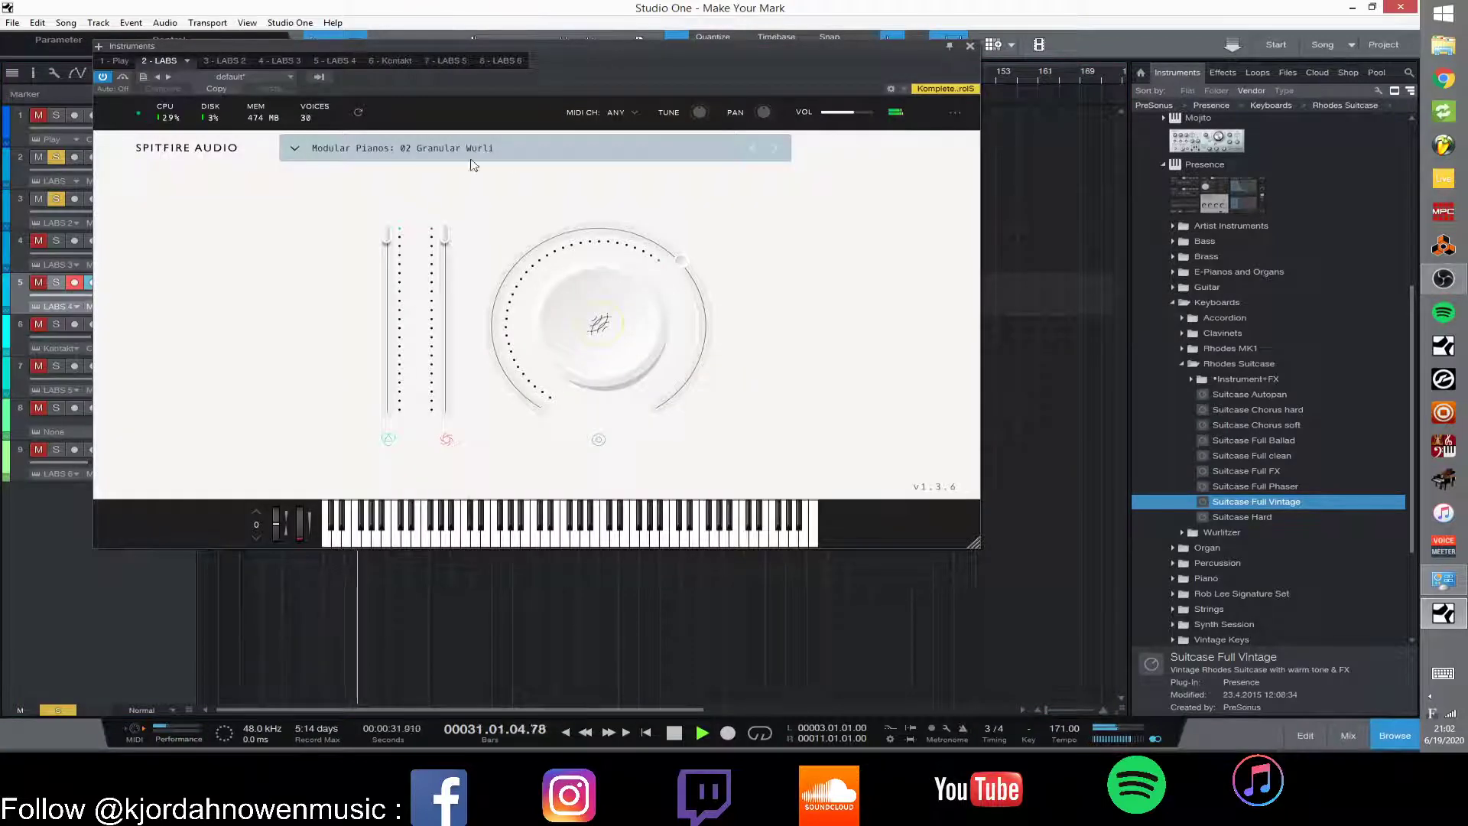
key("space")
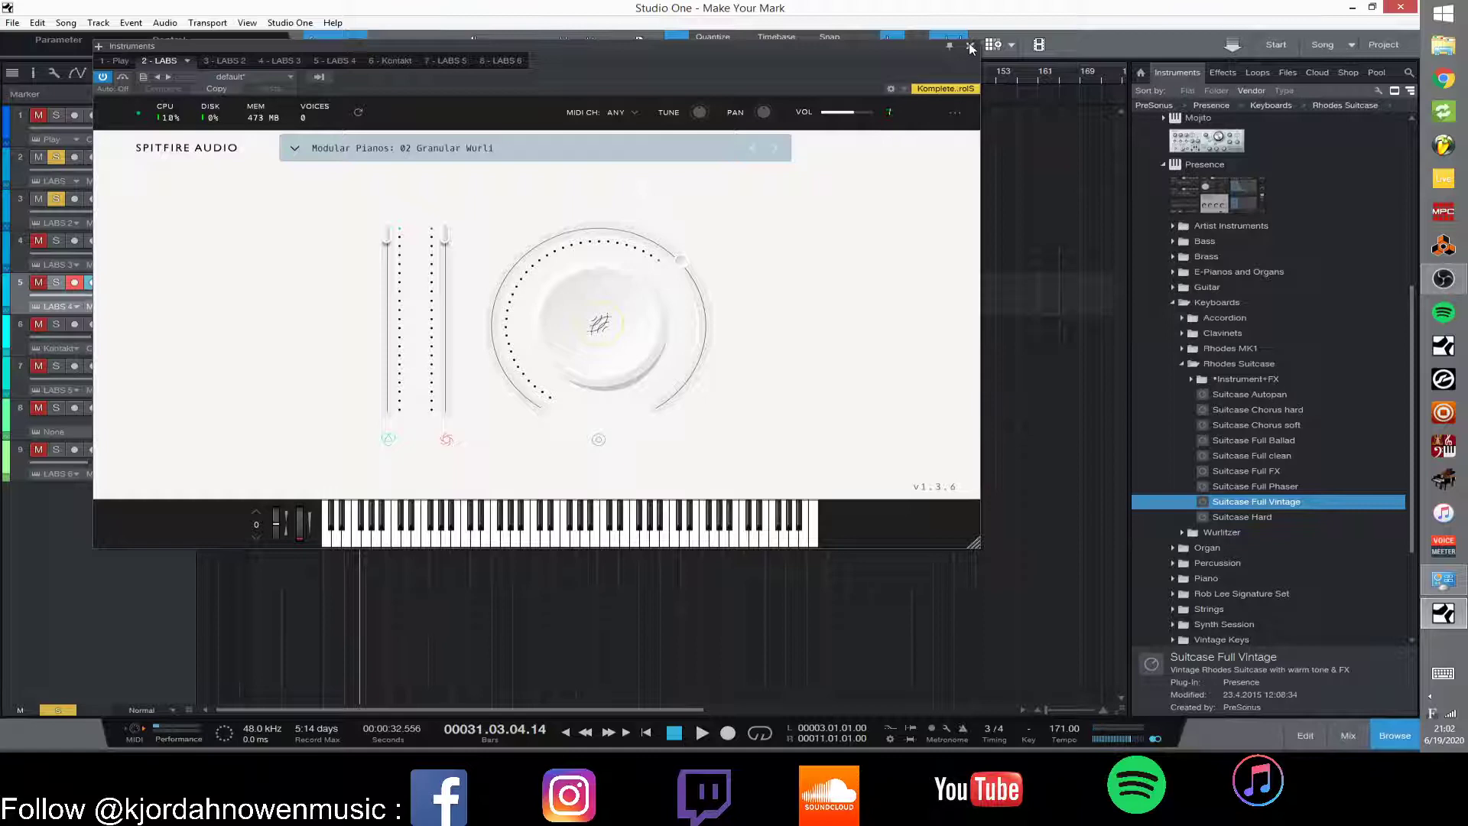
left_click(970, 47)
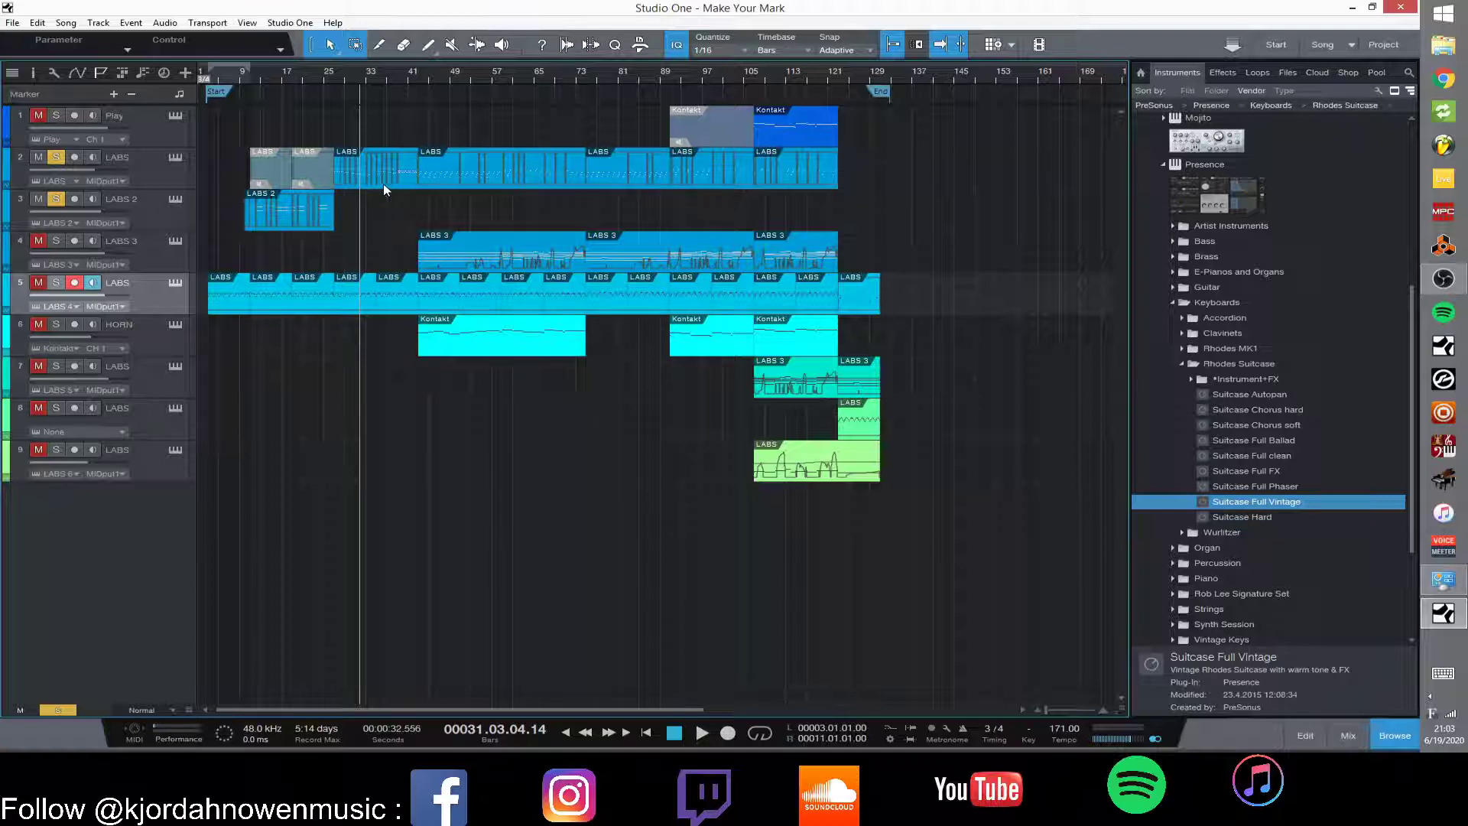
Play the soloed tracks 2 and 3 from about bar 11, then stop playback.
left_click(336, 75)
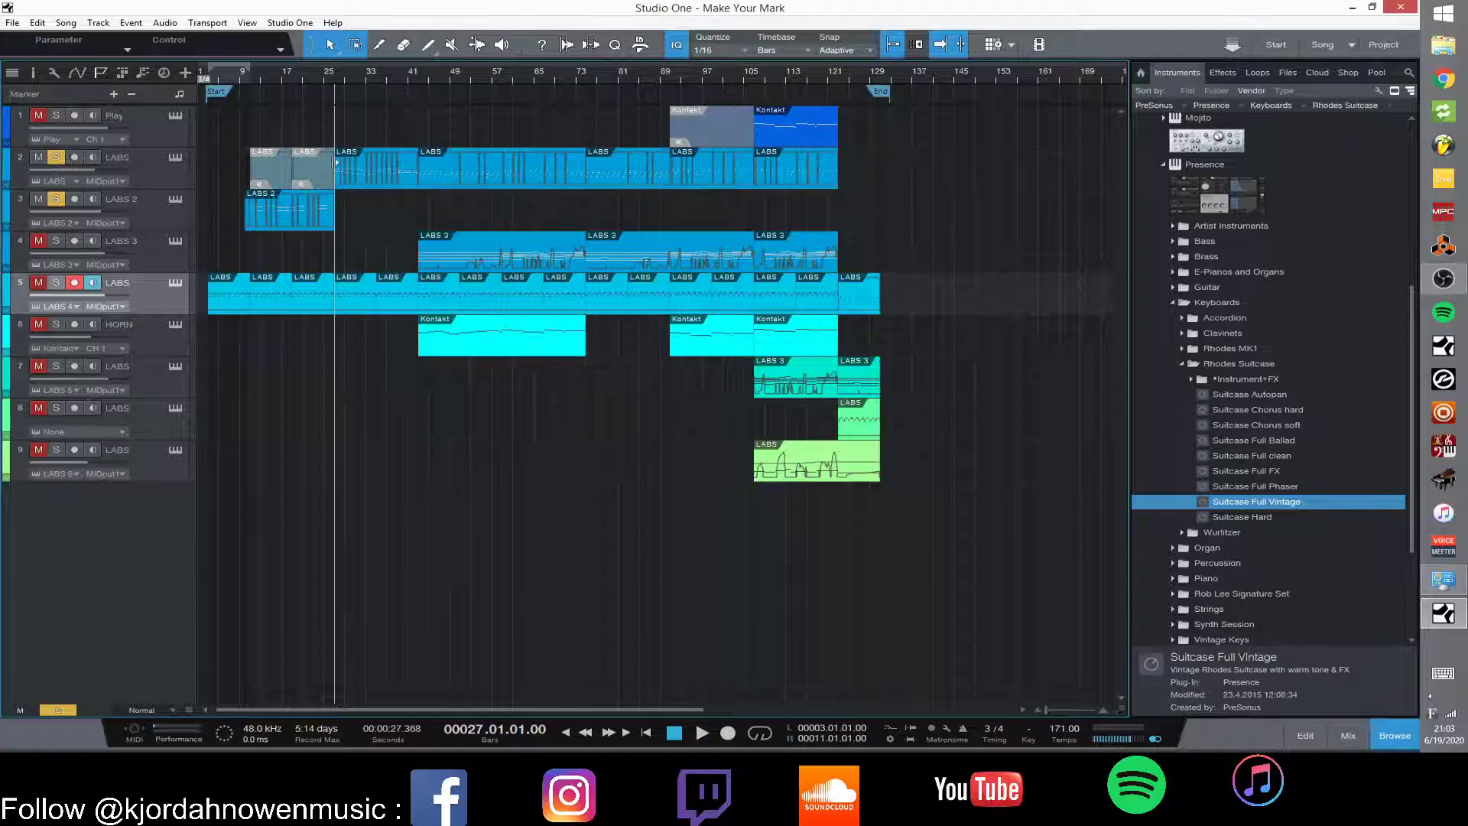
left_click(249, 76)
key("space")
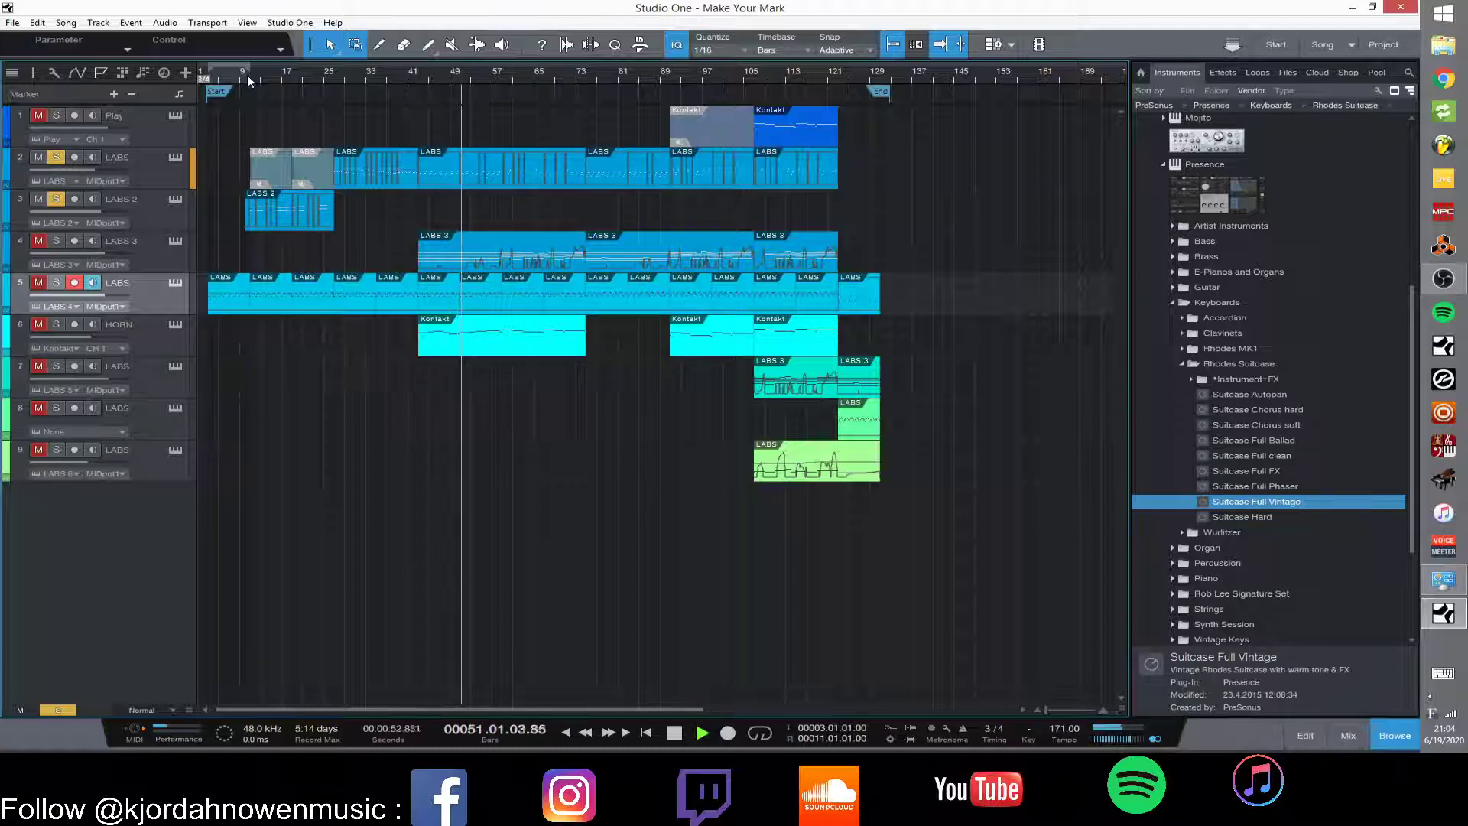
key("space")
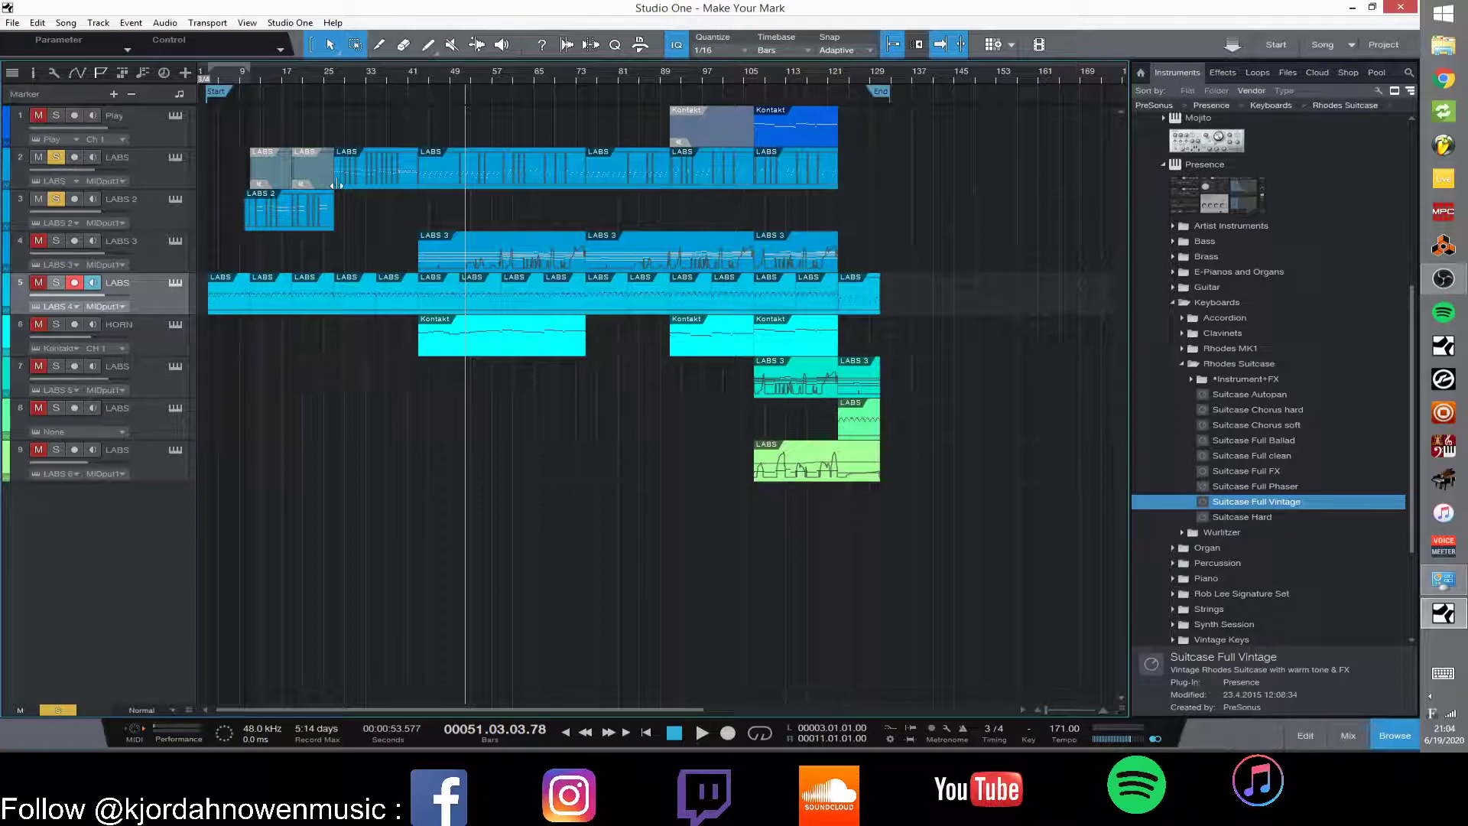
Move the solo to track 4 (LABS 3), audition it from bar 43, and inspect its instrument preset.
left_click(62, 241)
left_click(56, 158)
left_click(419, 72)
key("space")
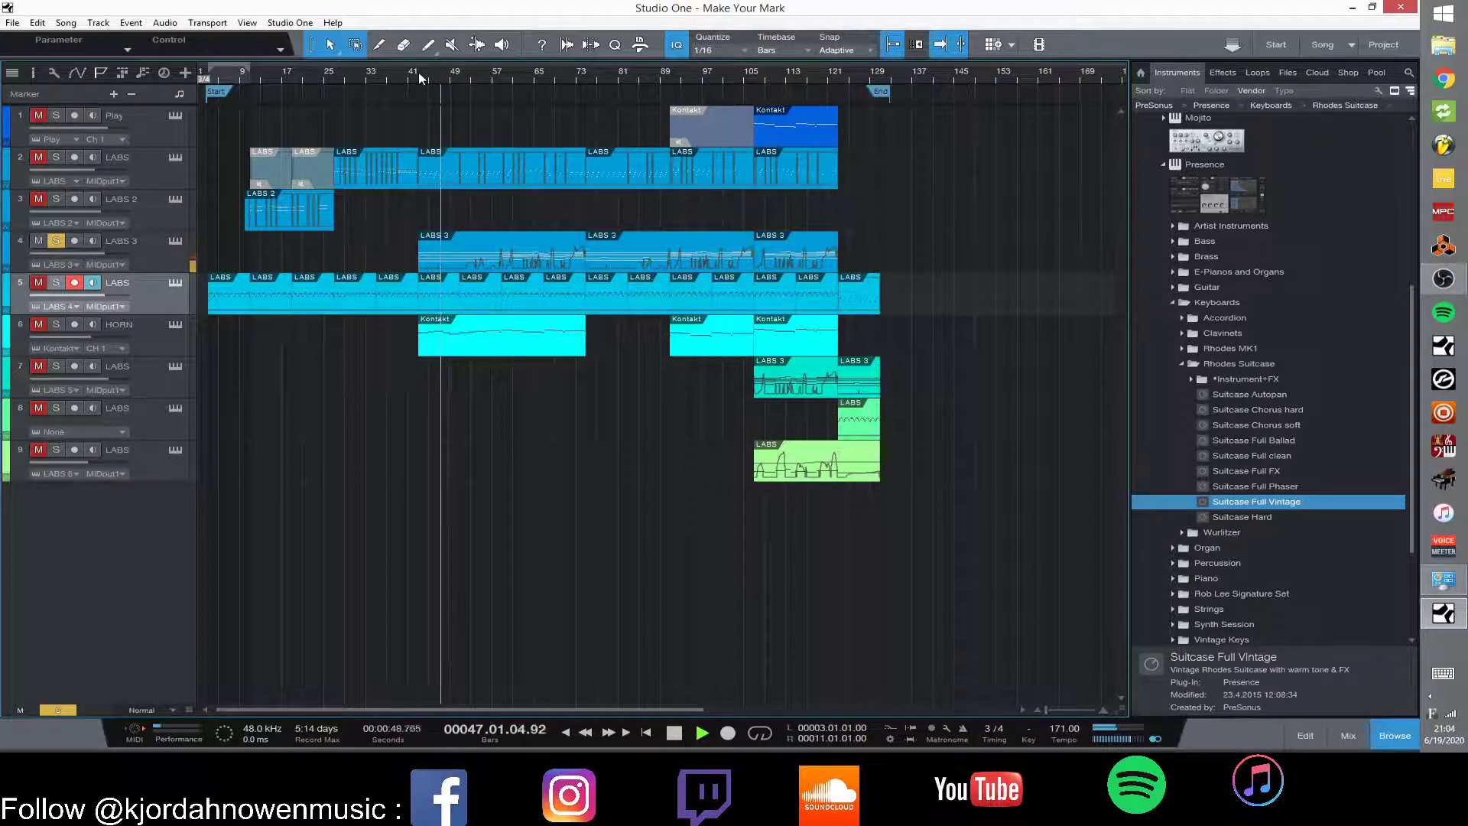
left_click(175, 241)
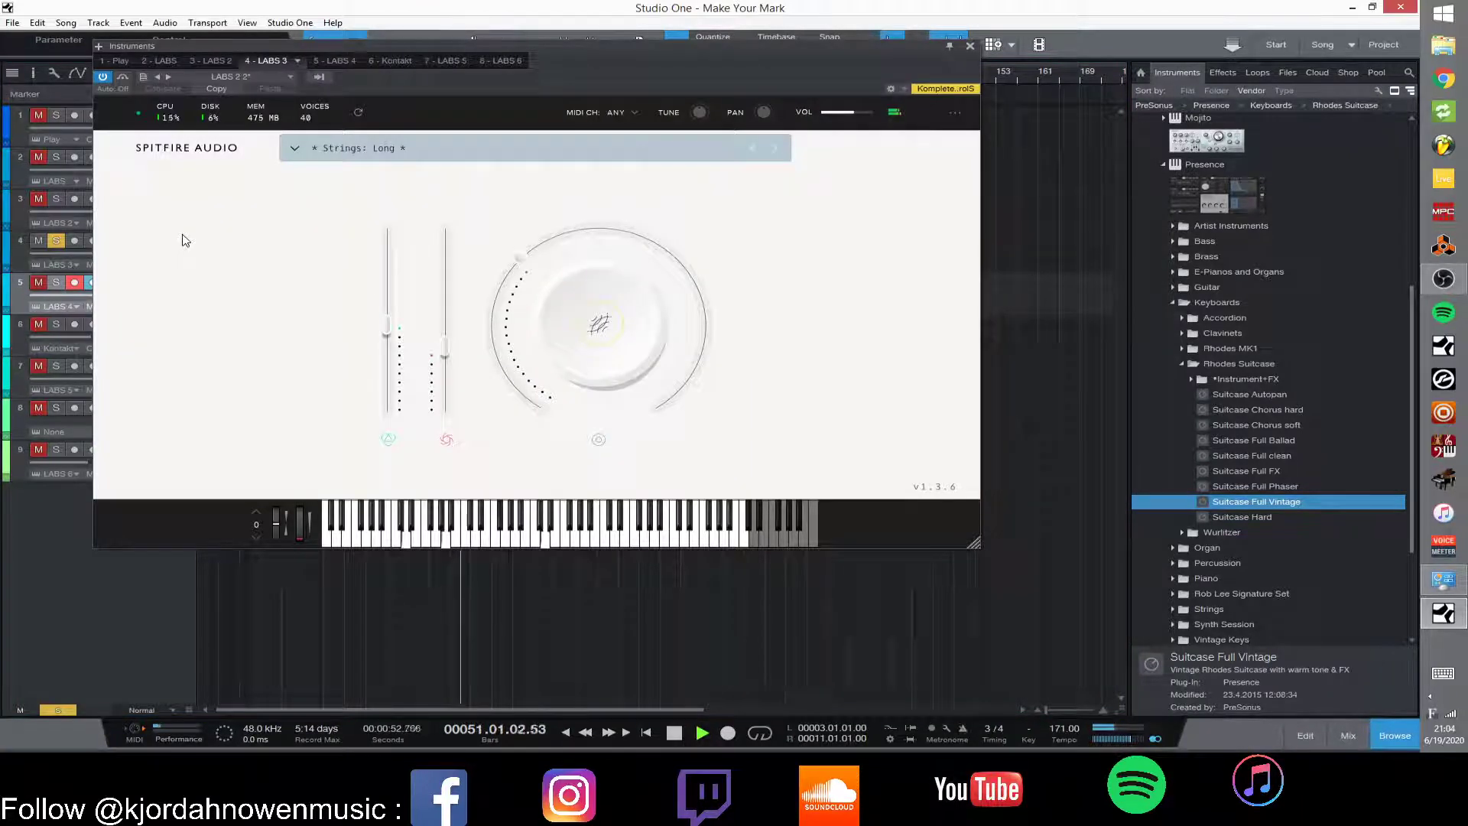
key("space")
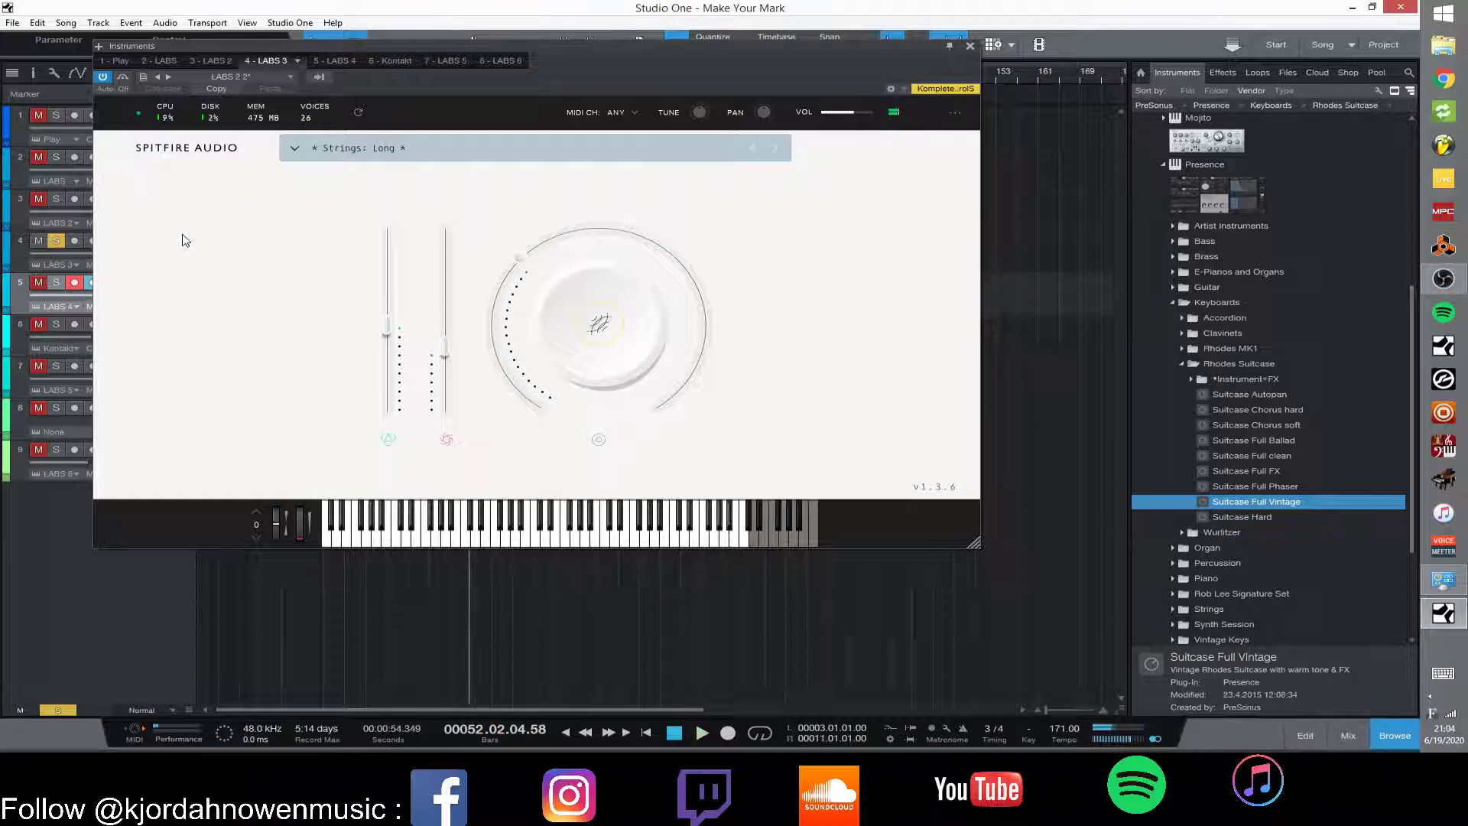
left_click(970, 47)
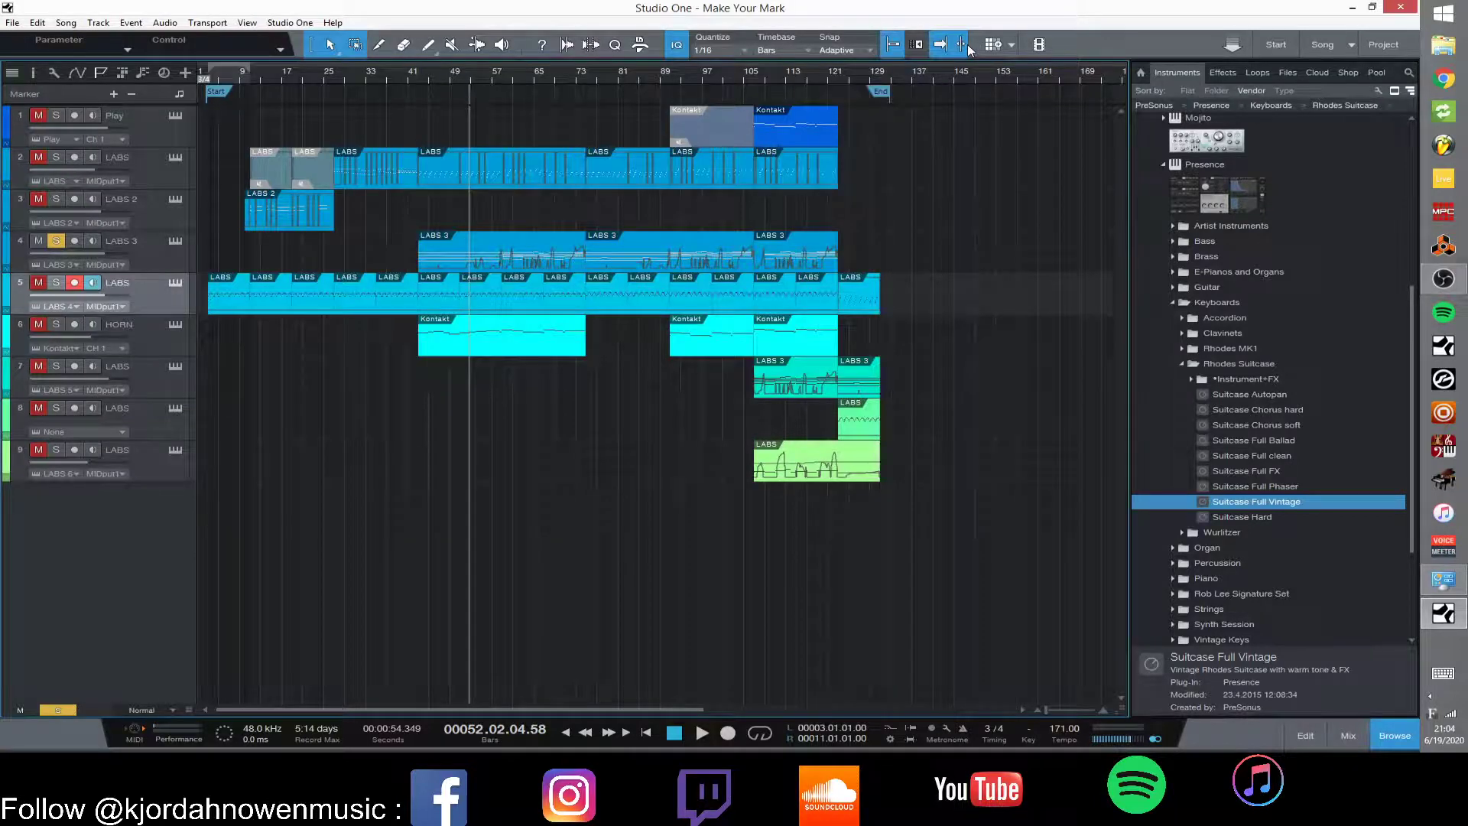
left_click(418, 72)
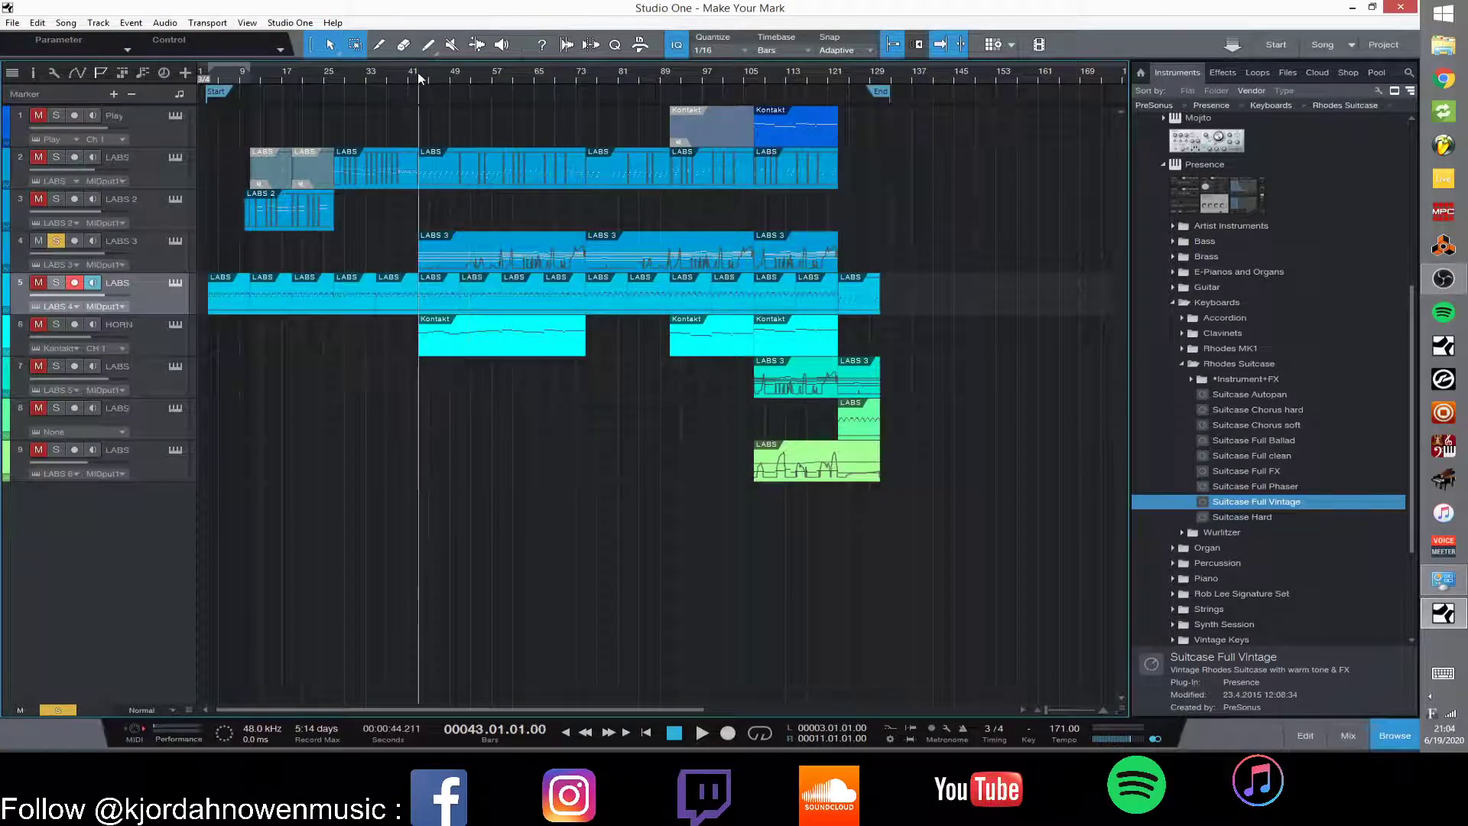
key("space")
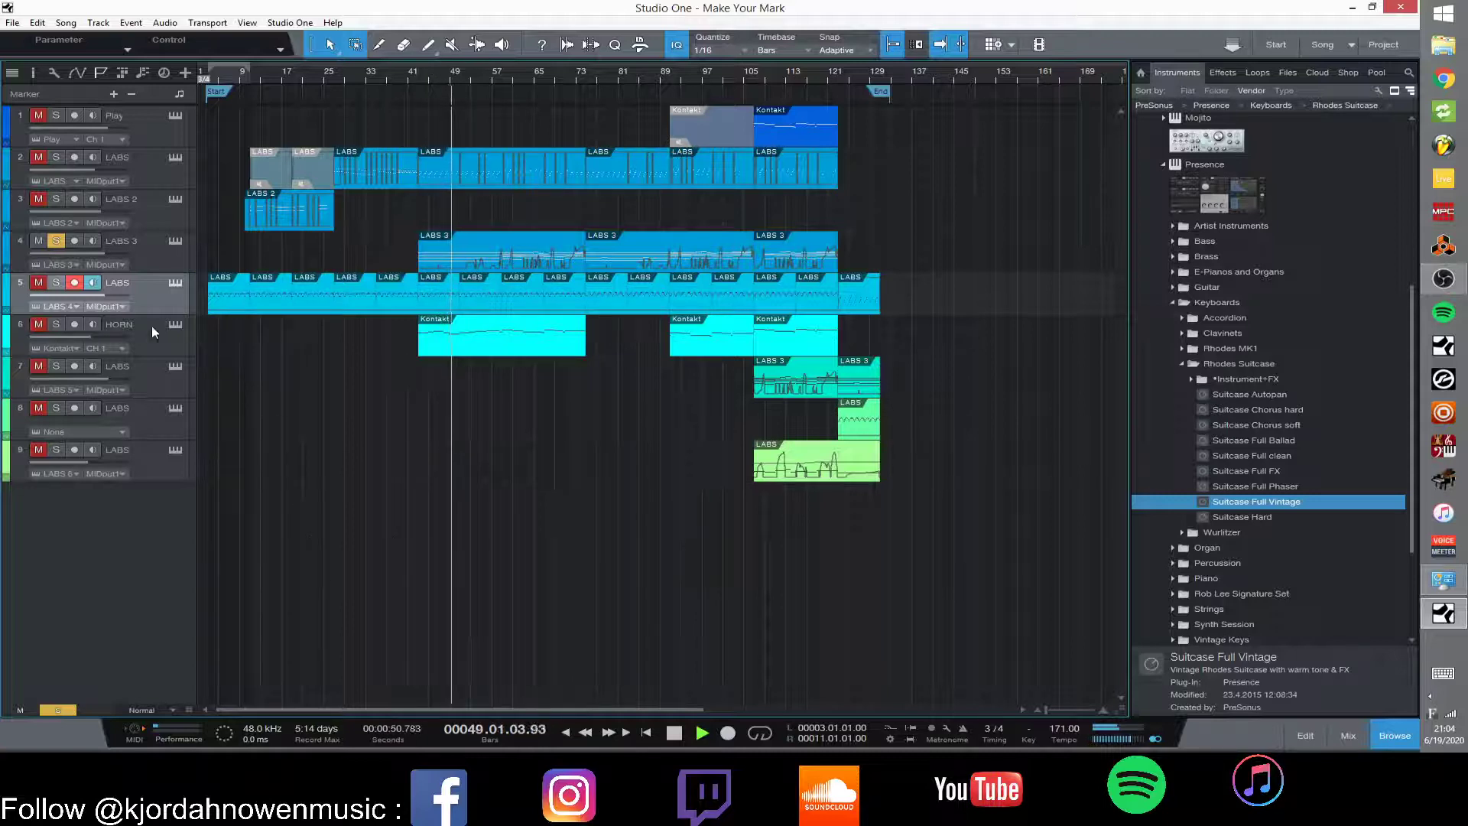
Stop playback, switch the solo from track 4 to the HORN track, and open its Kontakt instrument.
left_click(55, 240)
key("space")
left_click(56, 325)
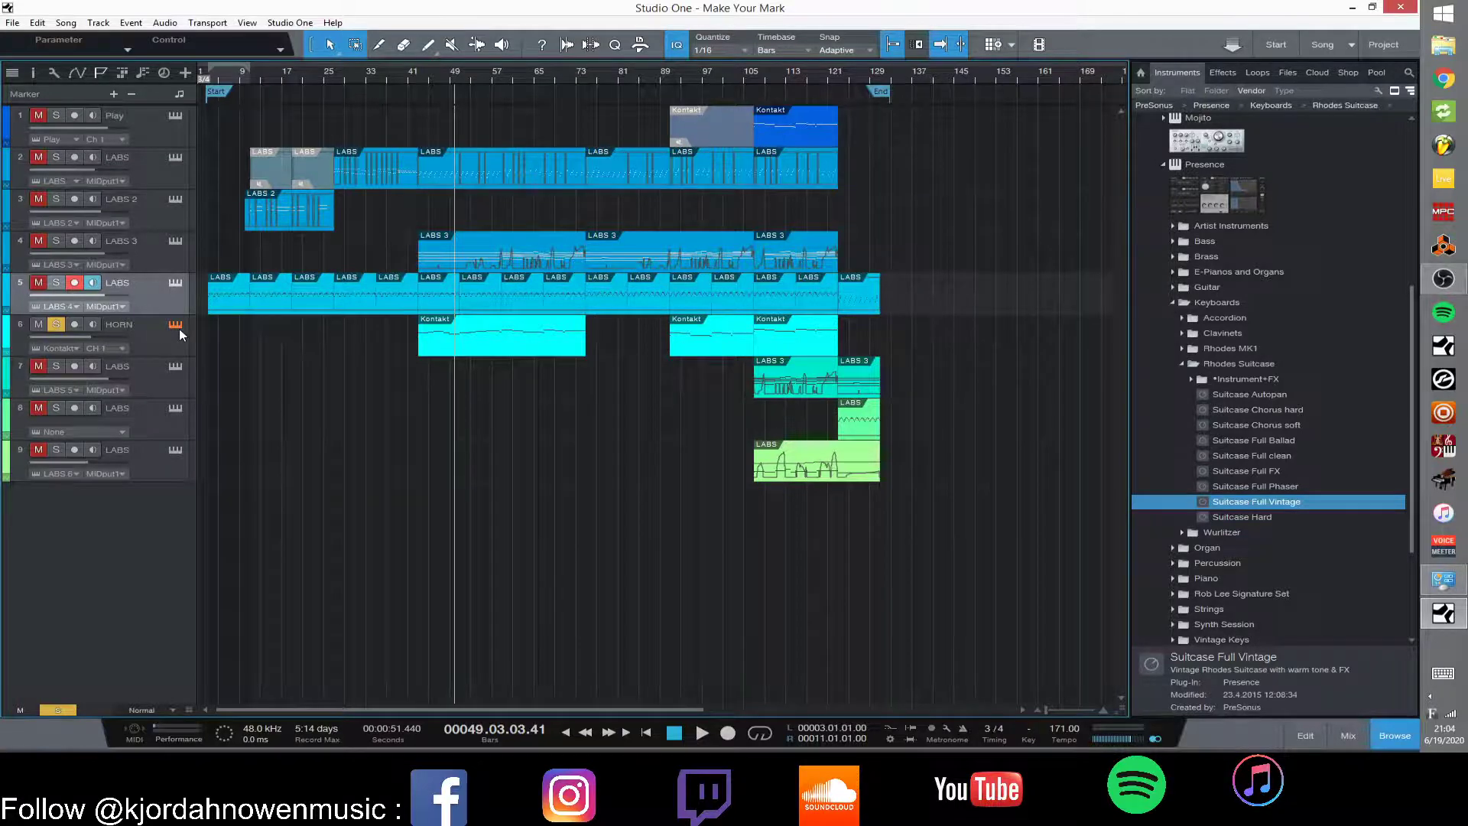
left_click(178, 328)
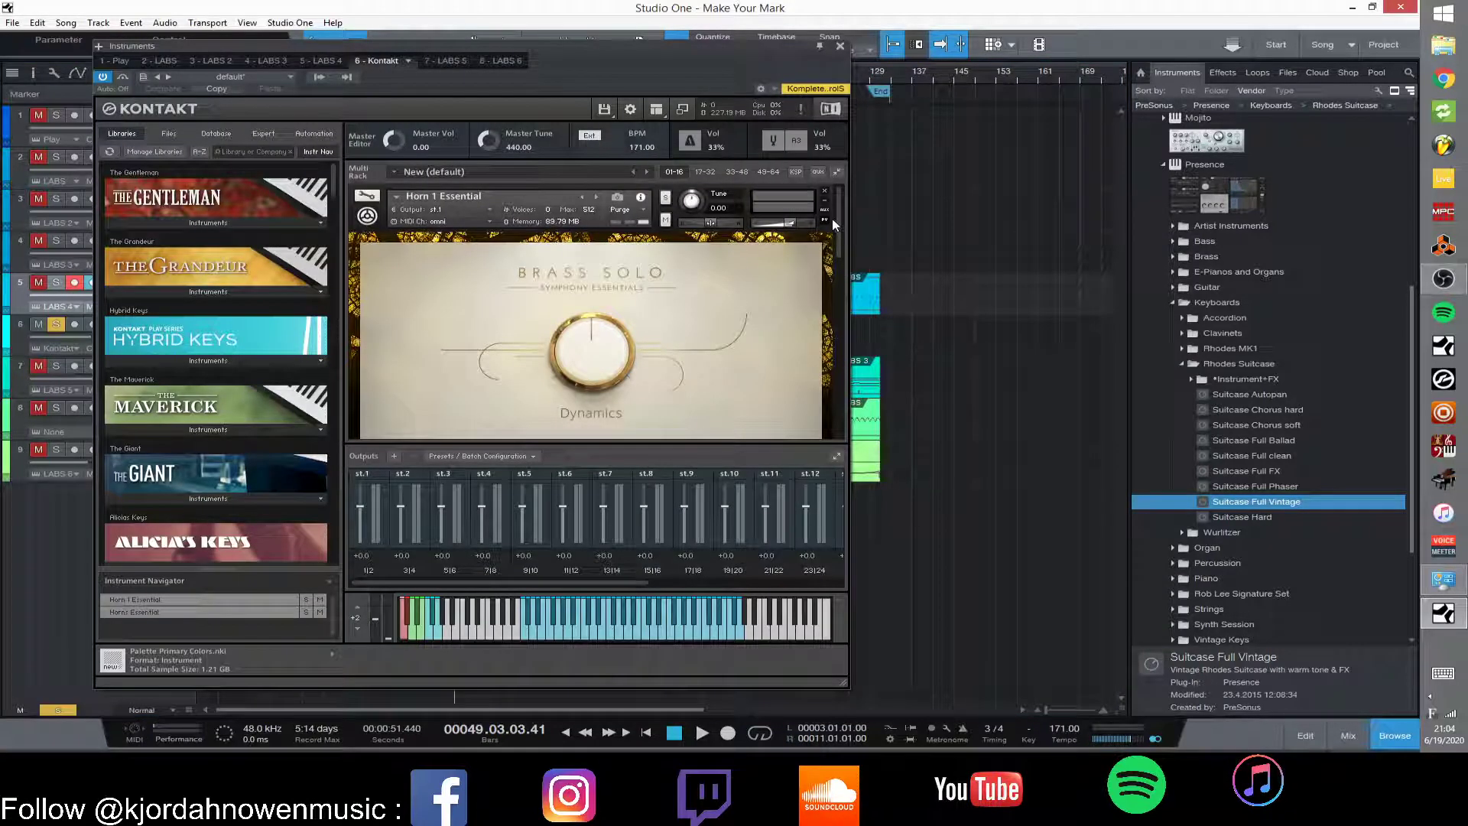
Examine the Horn 1 Essential and Horns Essential settings in the HORN track's Kontakt rack, and close the instrument.
left_click_drag(837, 219, 866, 226)
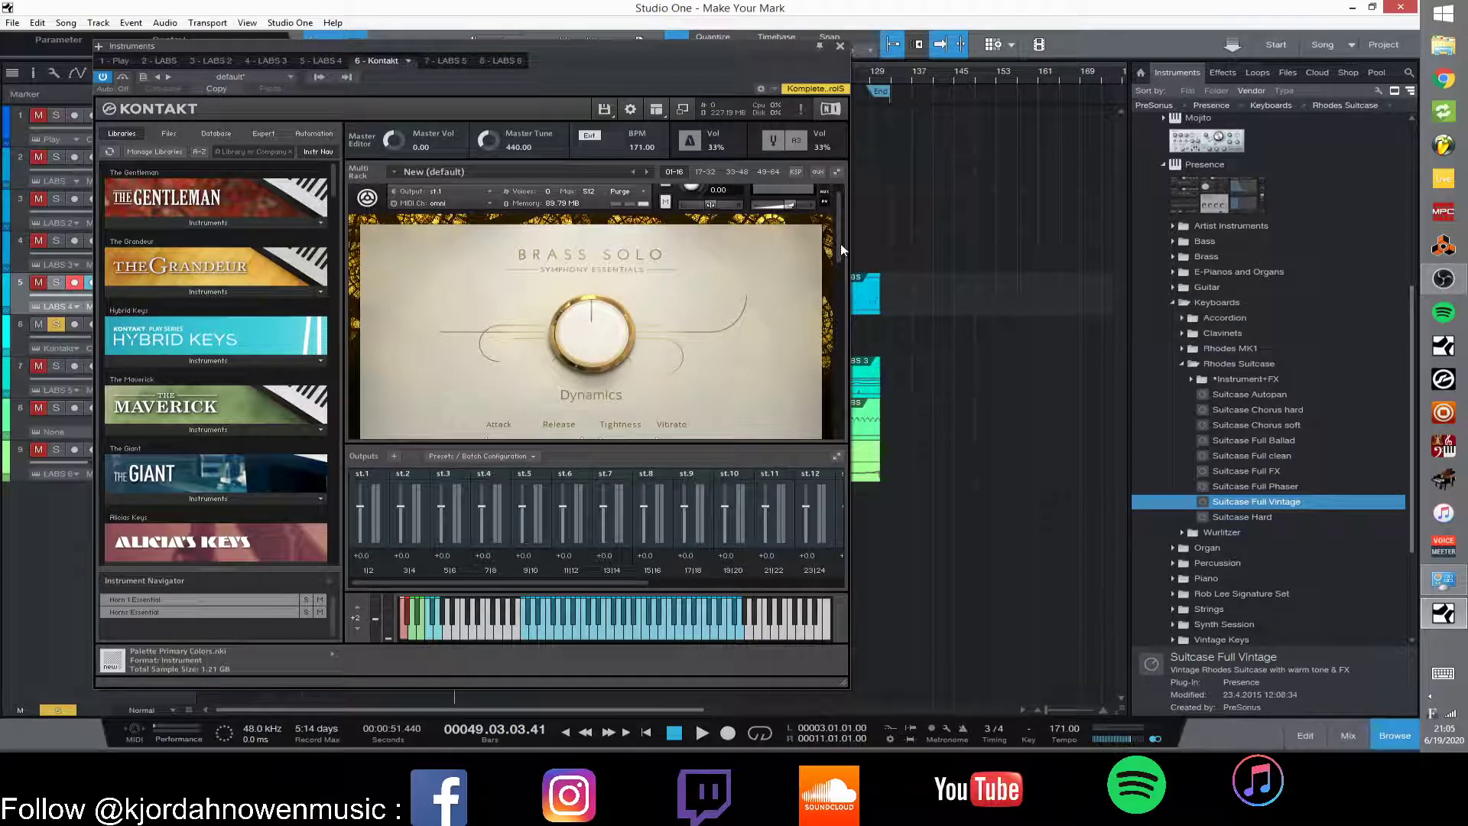
left_click_drag(840, 239, 840, 257)
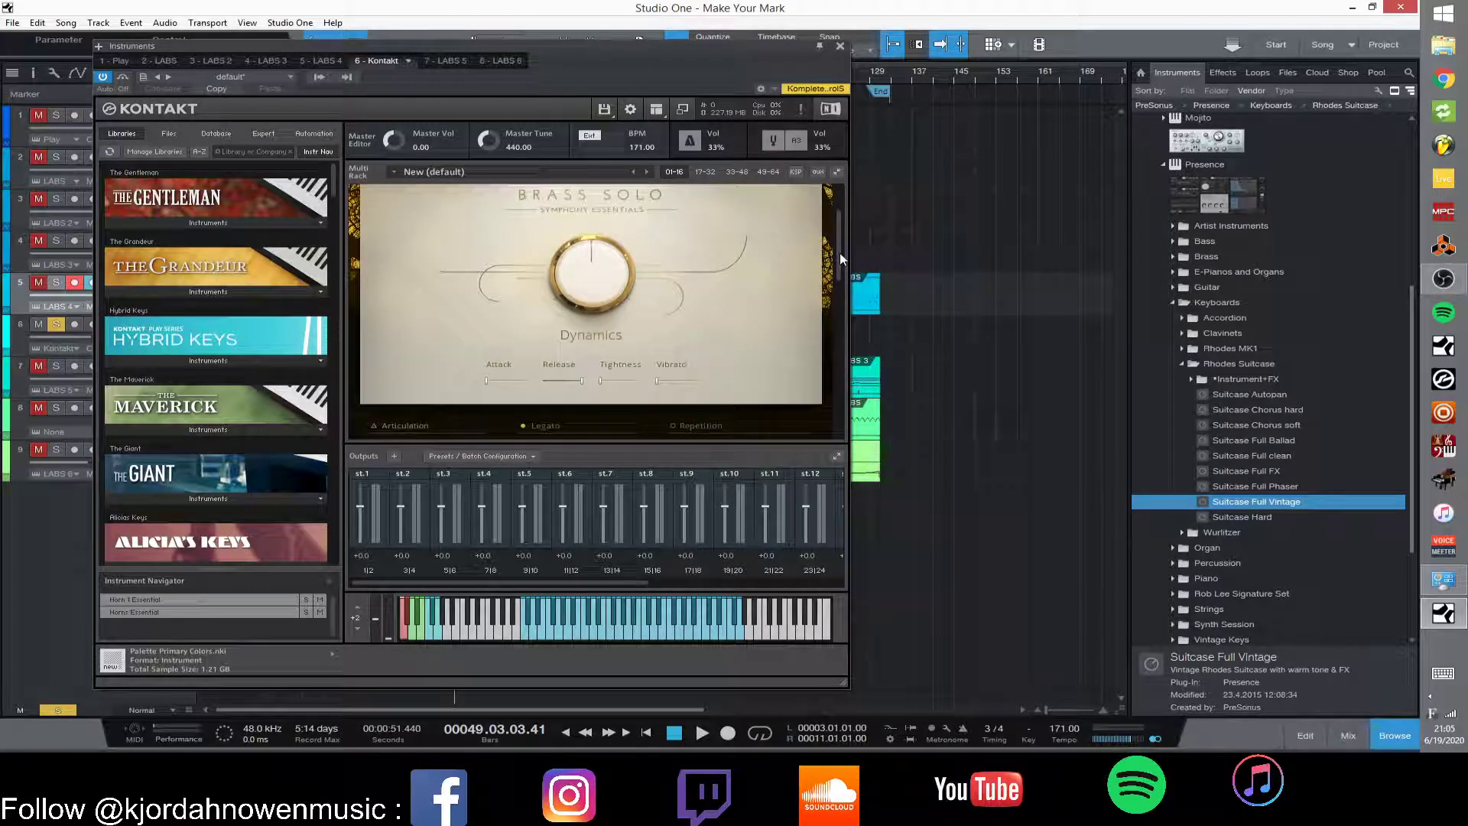
left_click_drag(838, 240, 833, 268)
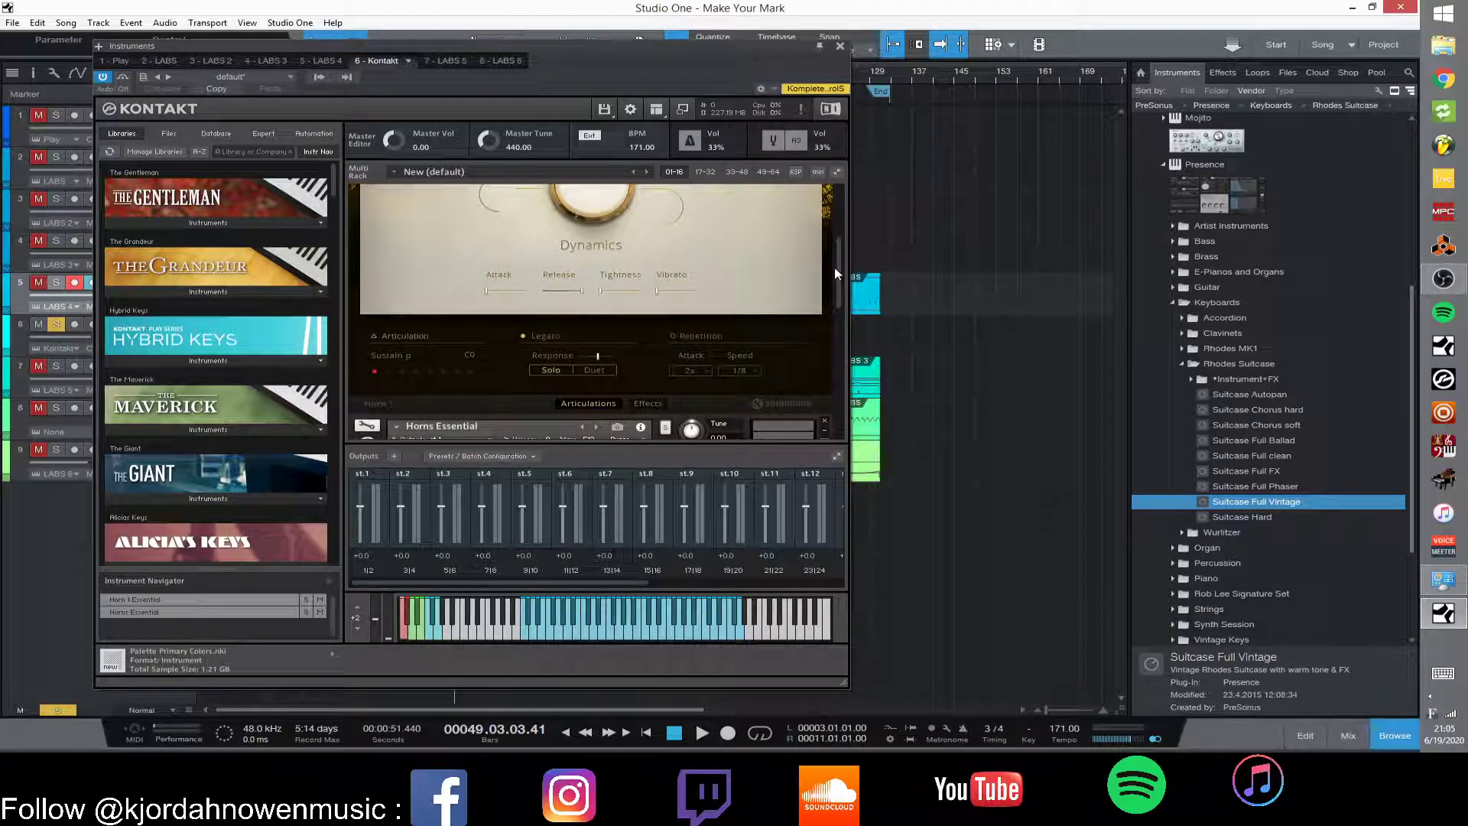
left_click_drag(833, 268, 845, 356)
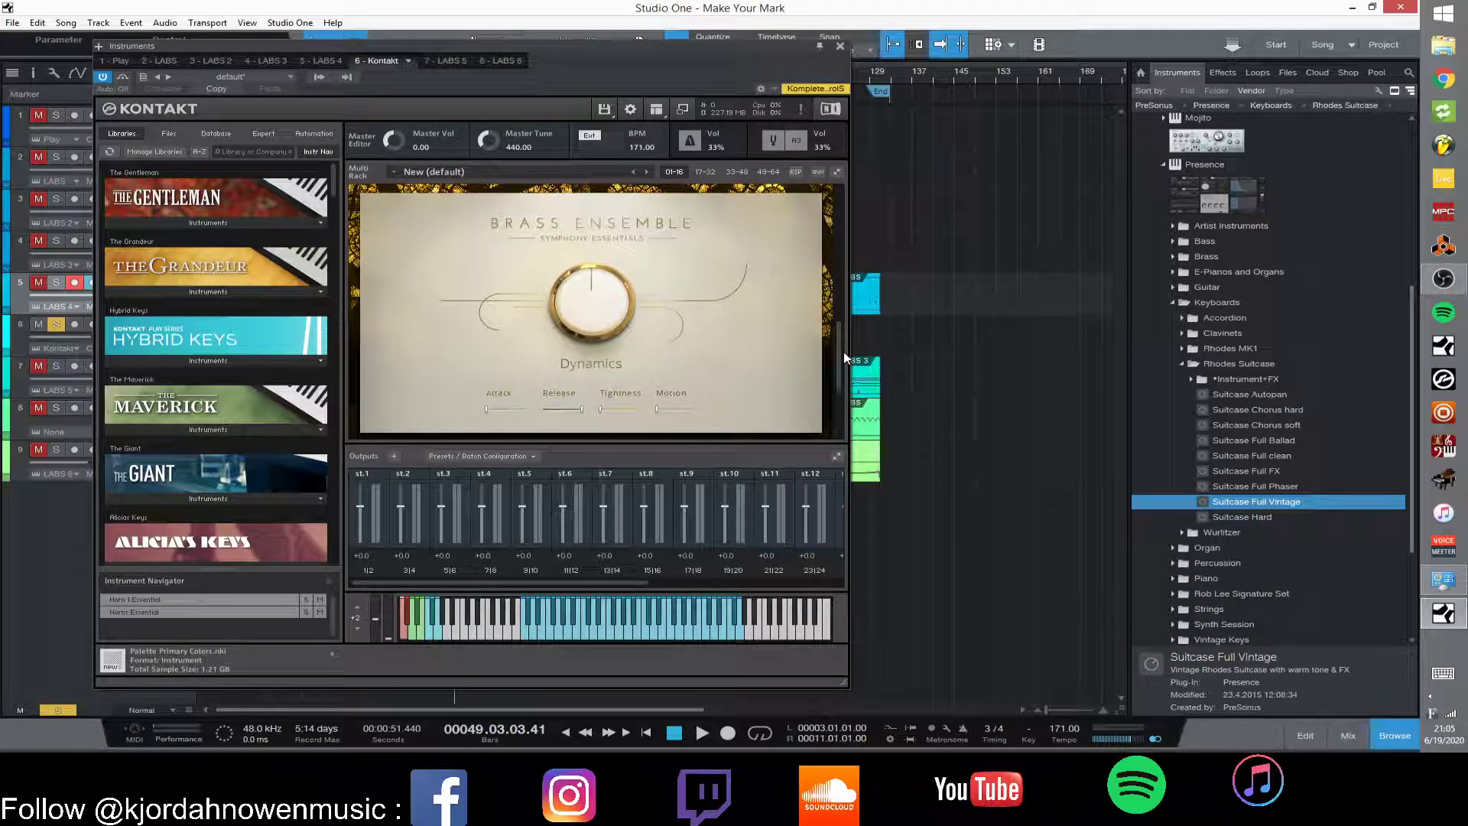
mouse_move(843, 352)
left_mouse_down()
mouse_move(846, 329)
mouse_move(847, 357)
left_mouse_up()
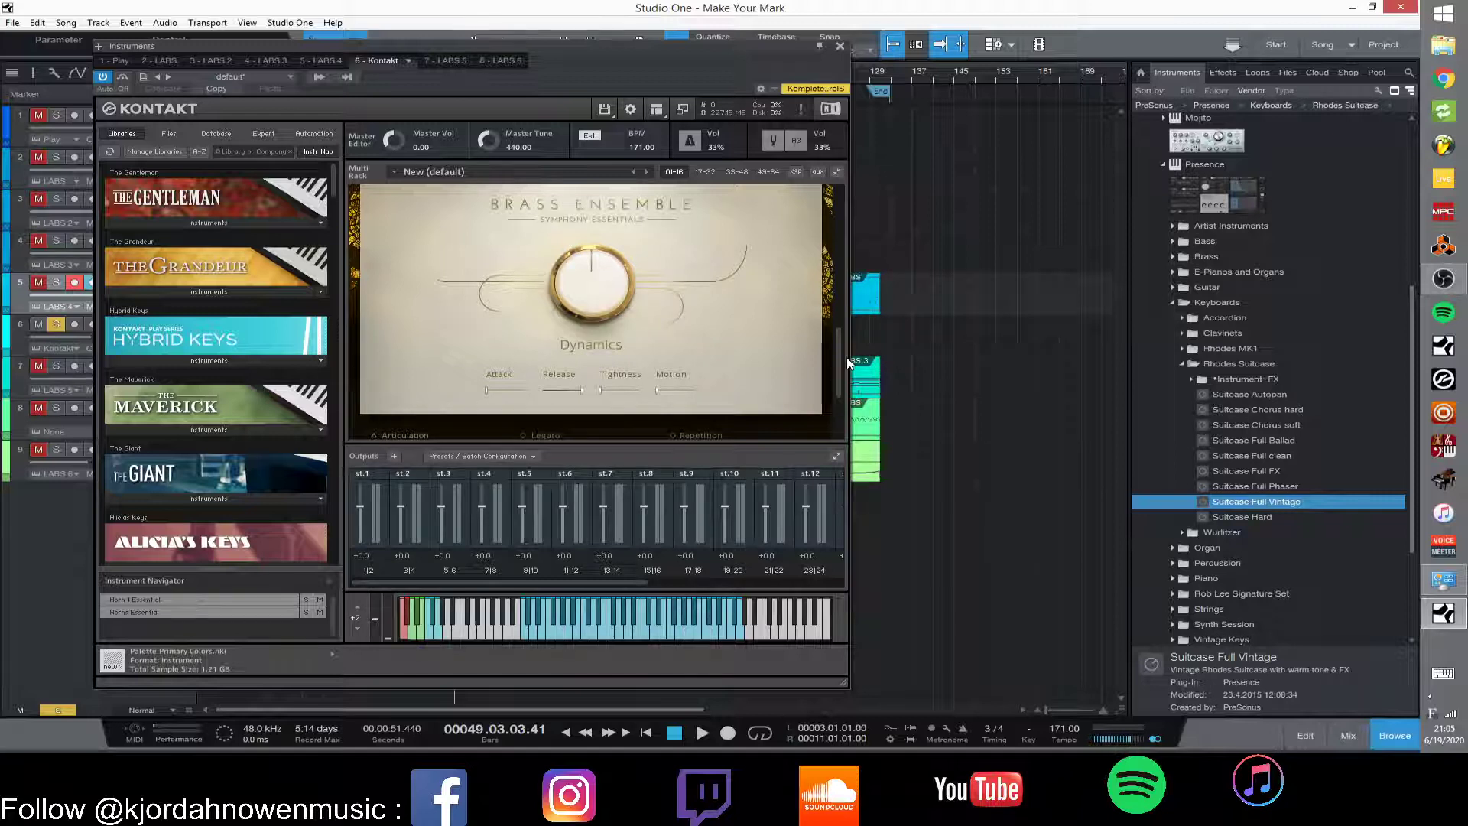
mouse_move(846, 356)
left_mouse_down()
mouse_move(841, 213)
mouse_move(825, 378)
mouse_move(828, 365)
left_mouse_up()
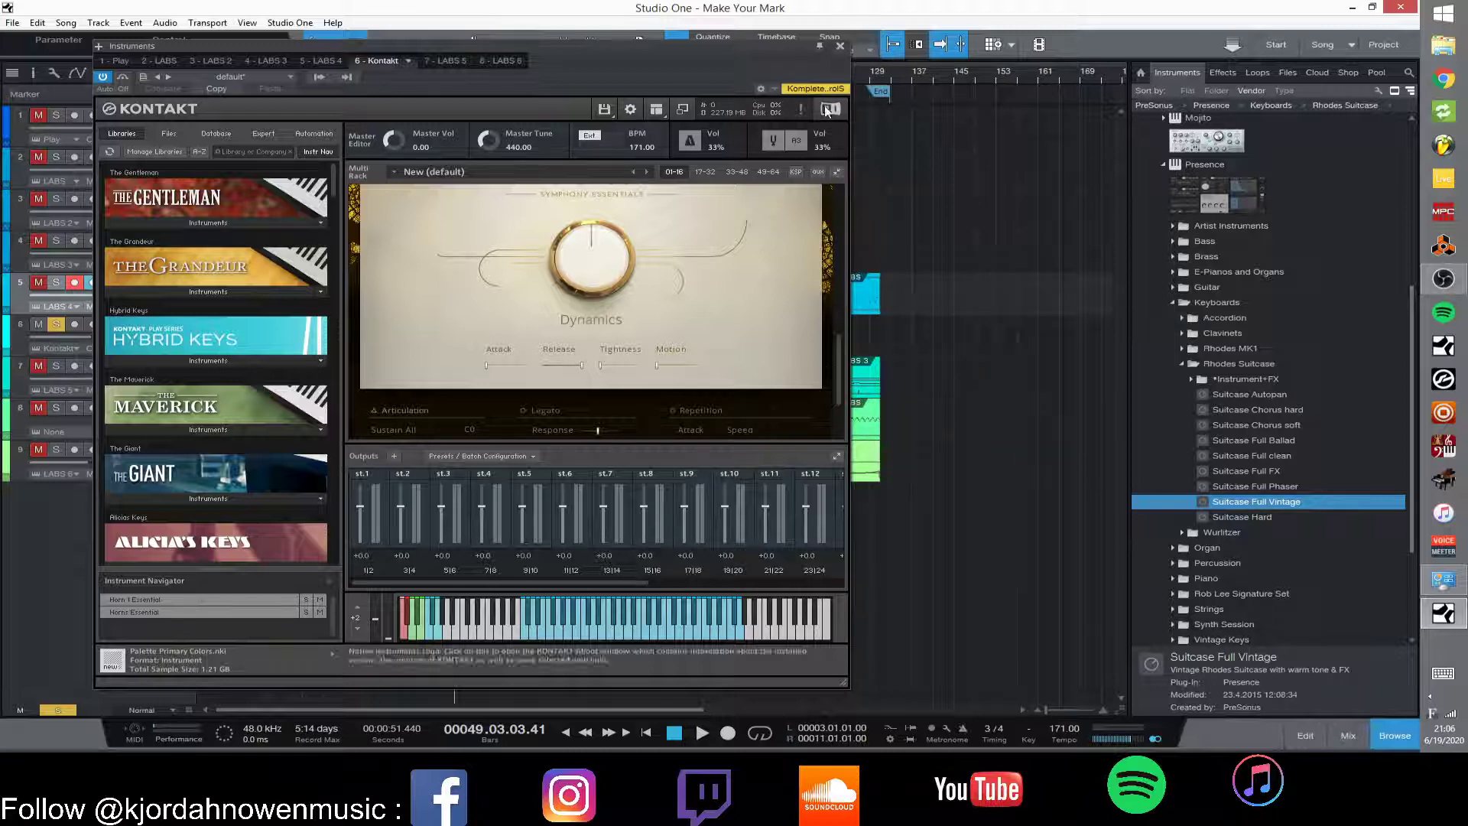
left_click(841, 44)
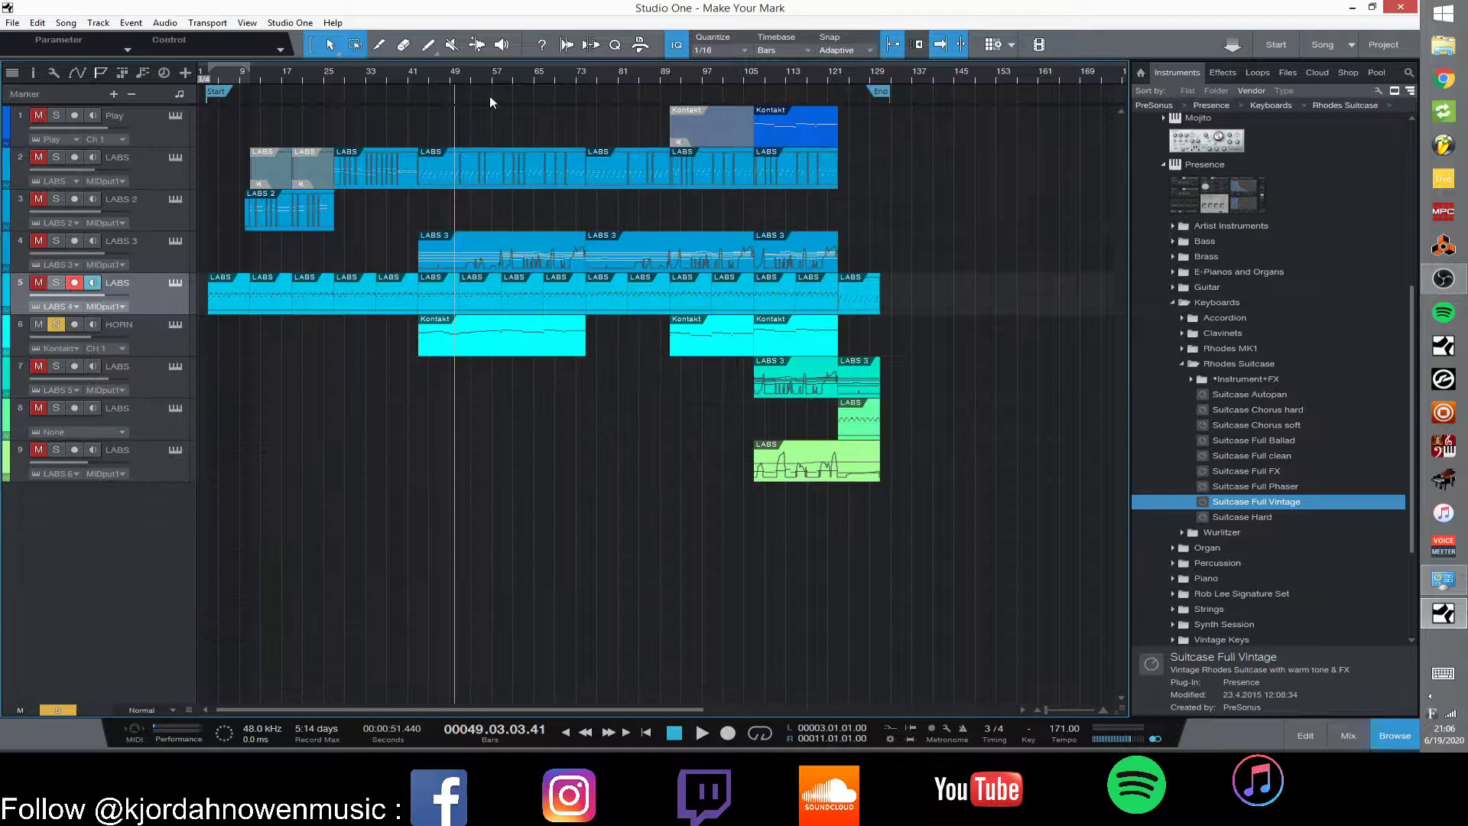
Play the soloed HORN track from bar 43, show the mixer during playback, and stop.
left_click(431, 76)
left_click(427, 76)
left_click(421, 79)
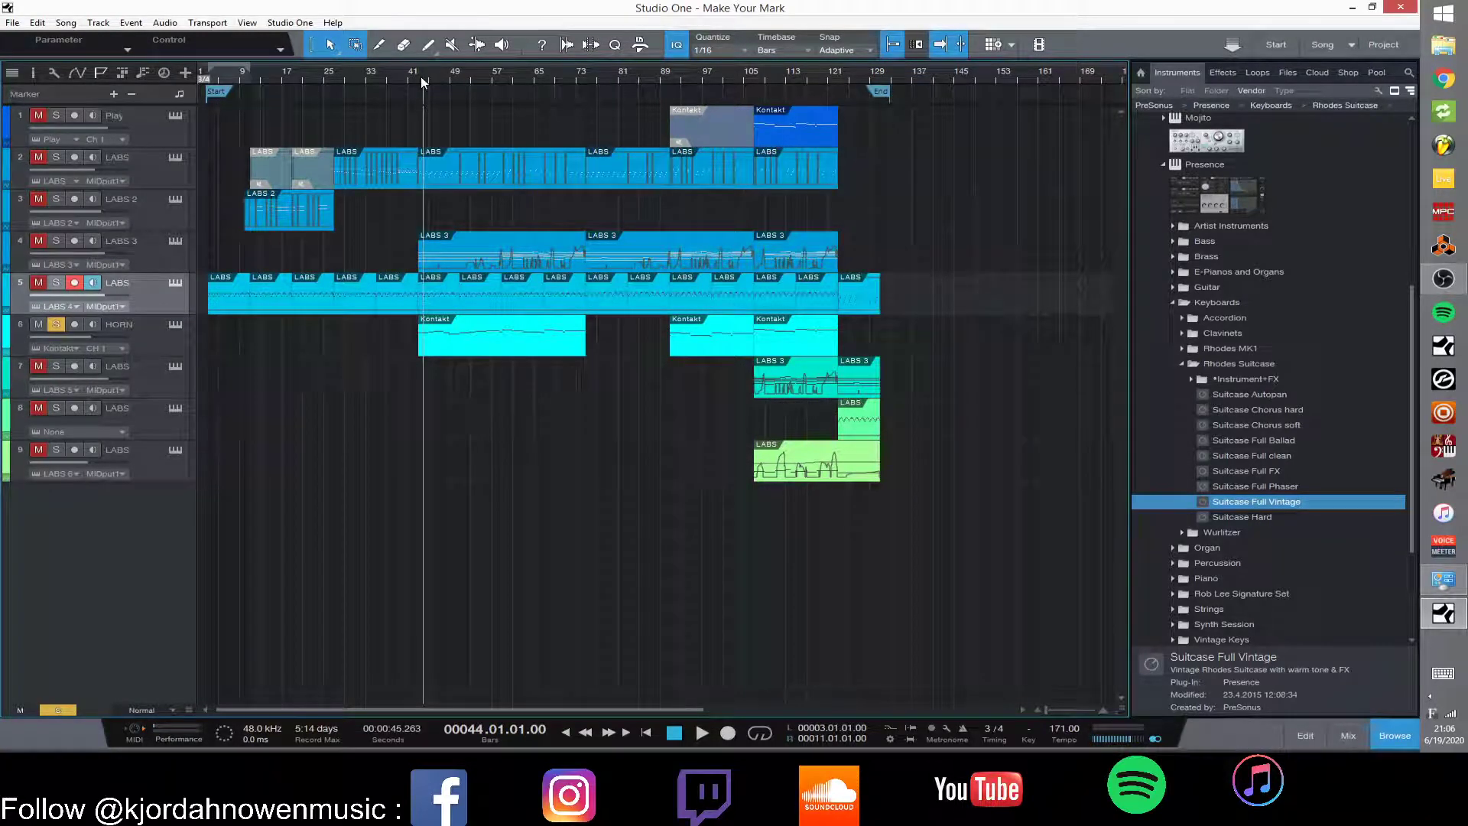
left_click(418, 78)
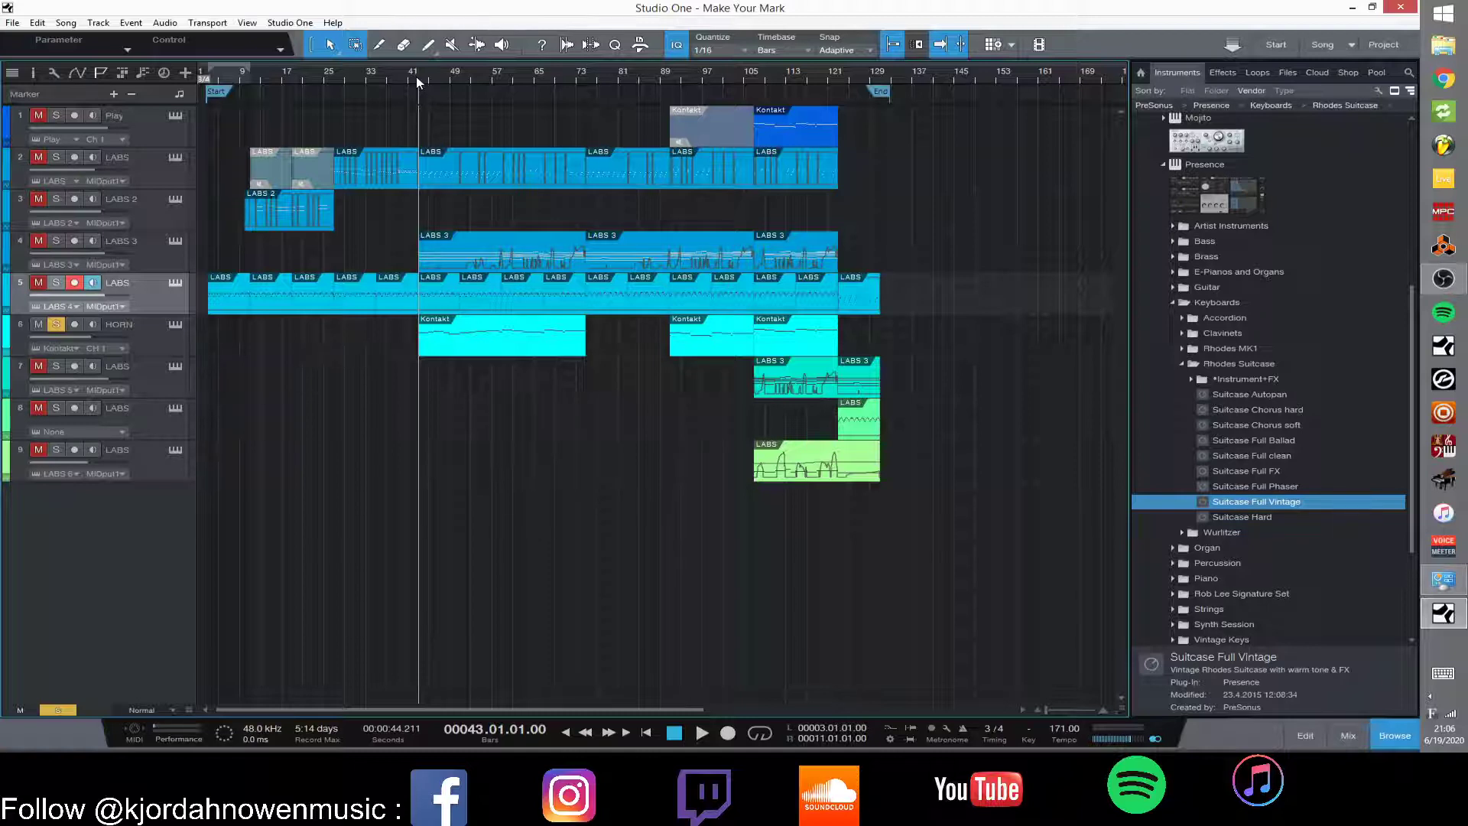
key("space")
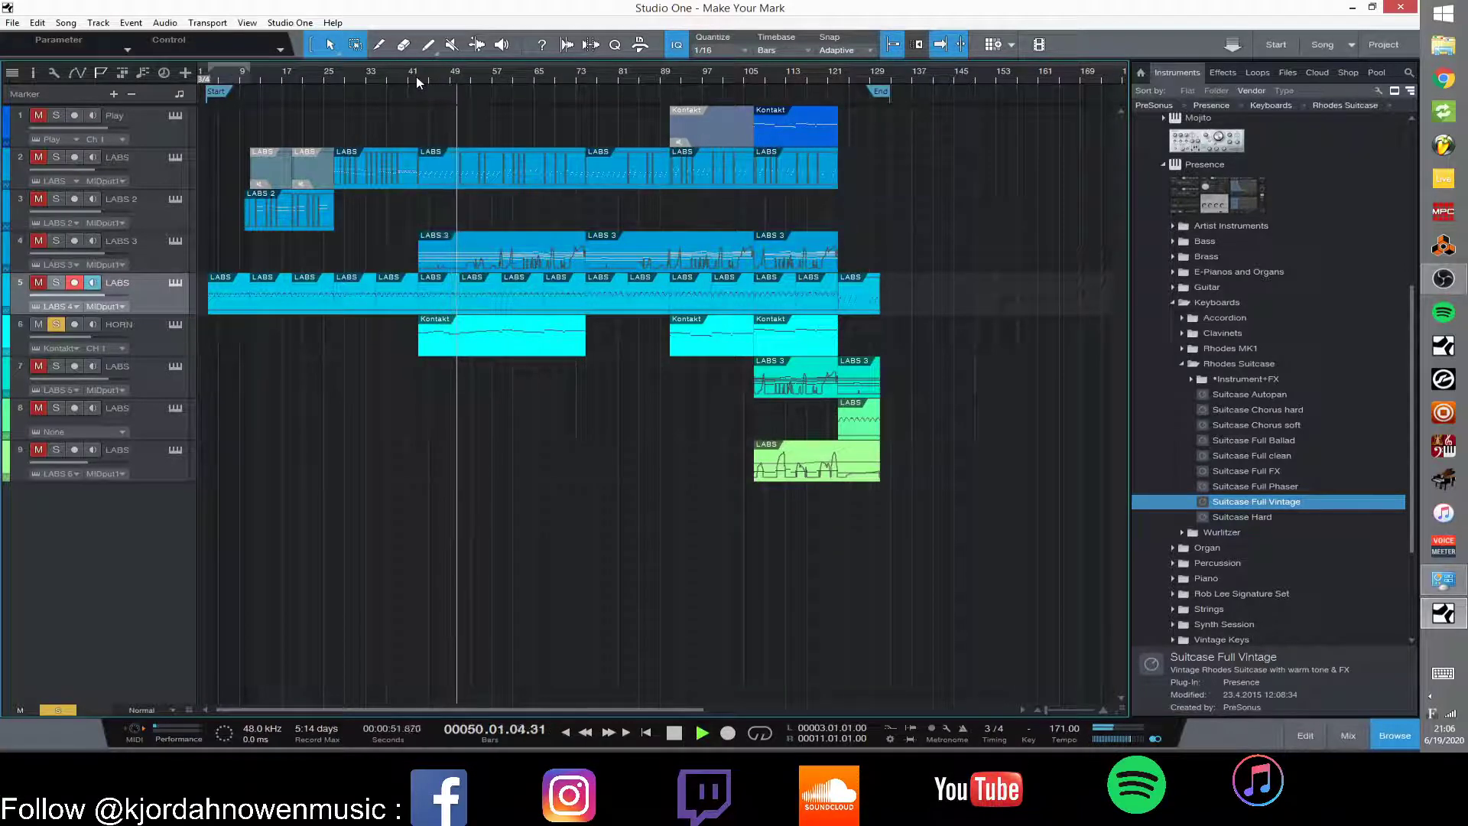
left_click(1347, 738)
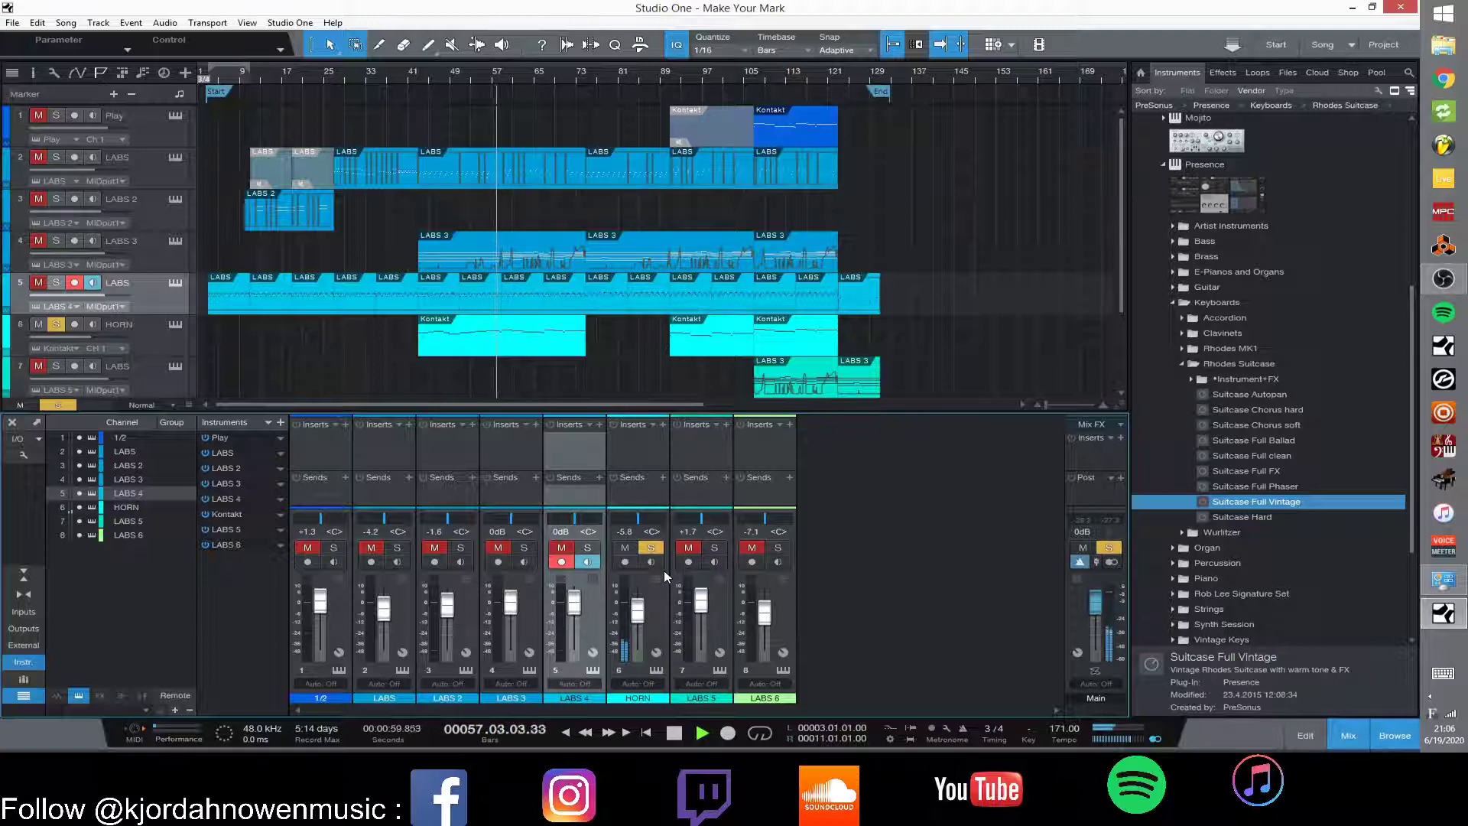
key("space")
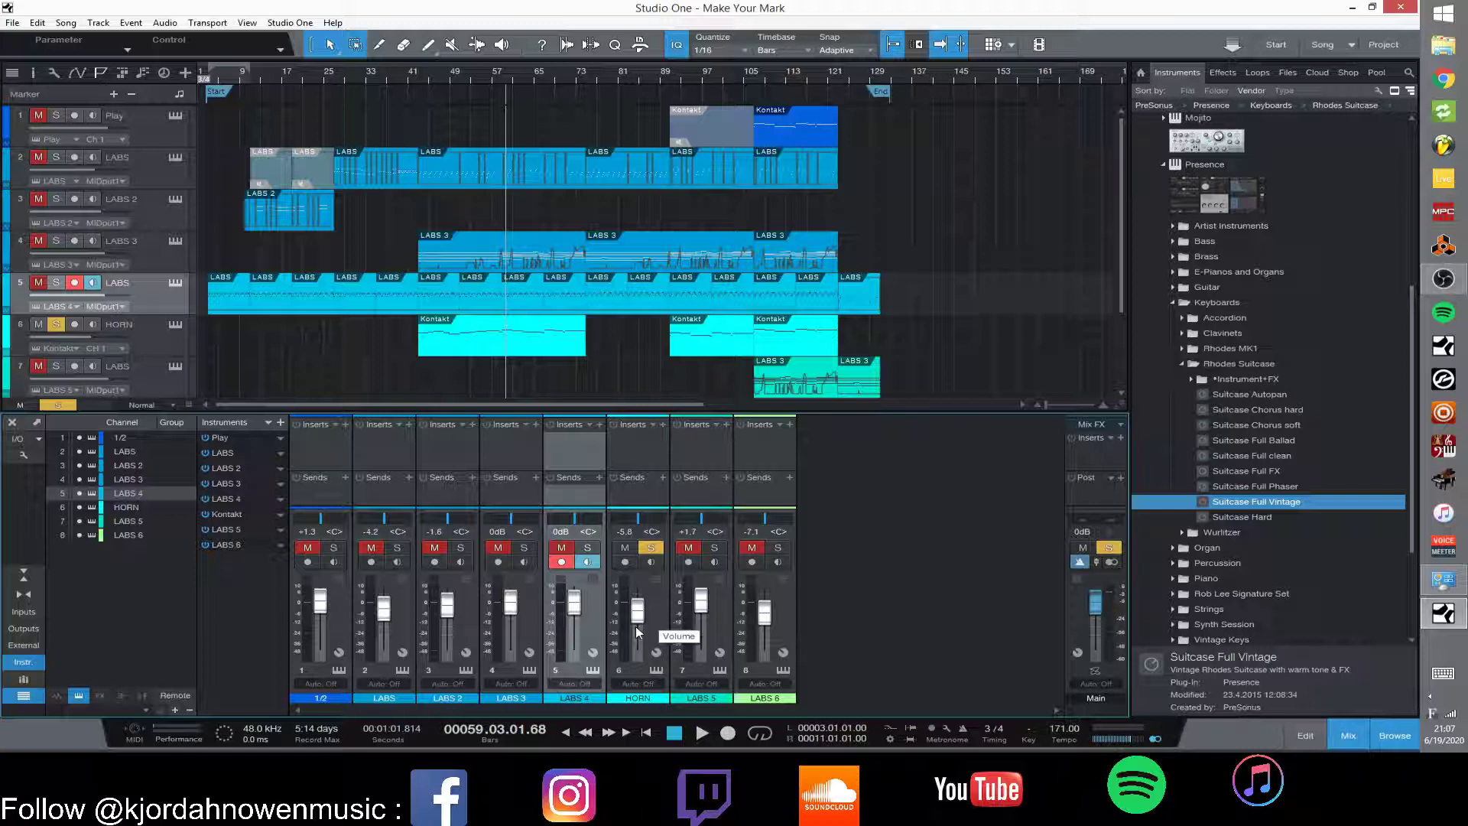
Reopen the HORN track's Kontakt instrument and inspect the effects and articulations of Horns Essential.
left_click(175, 324)
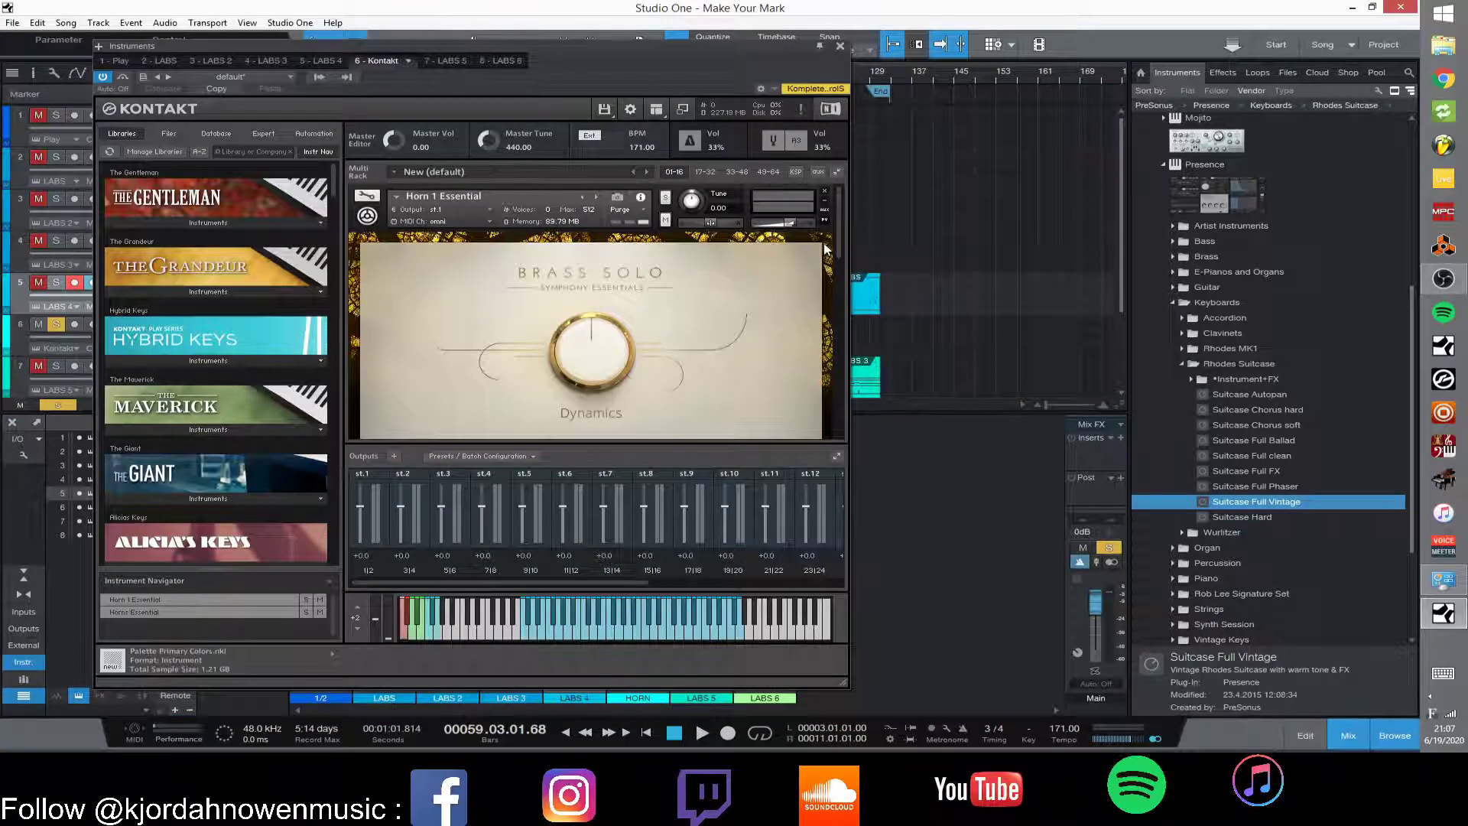
left_click_drag(838, 239, 846, 416)
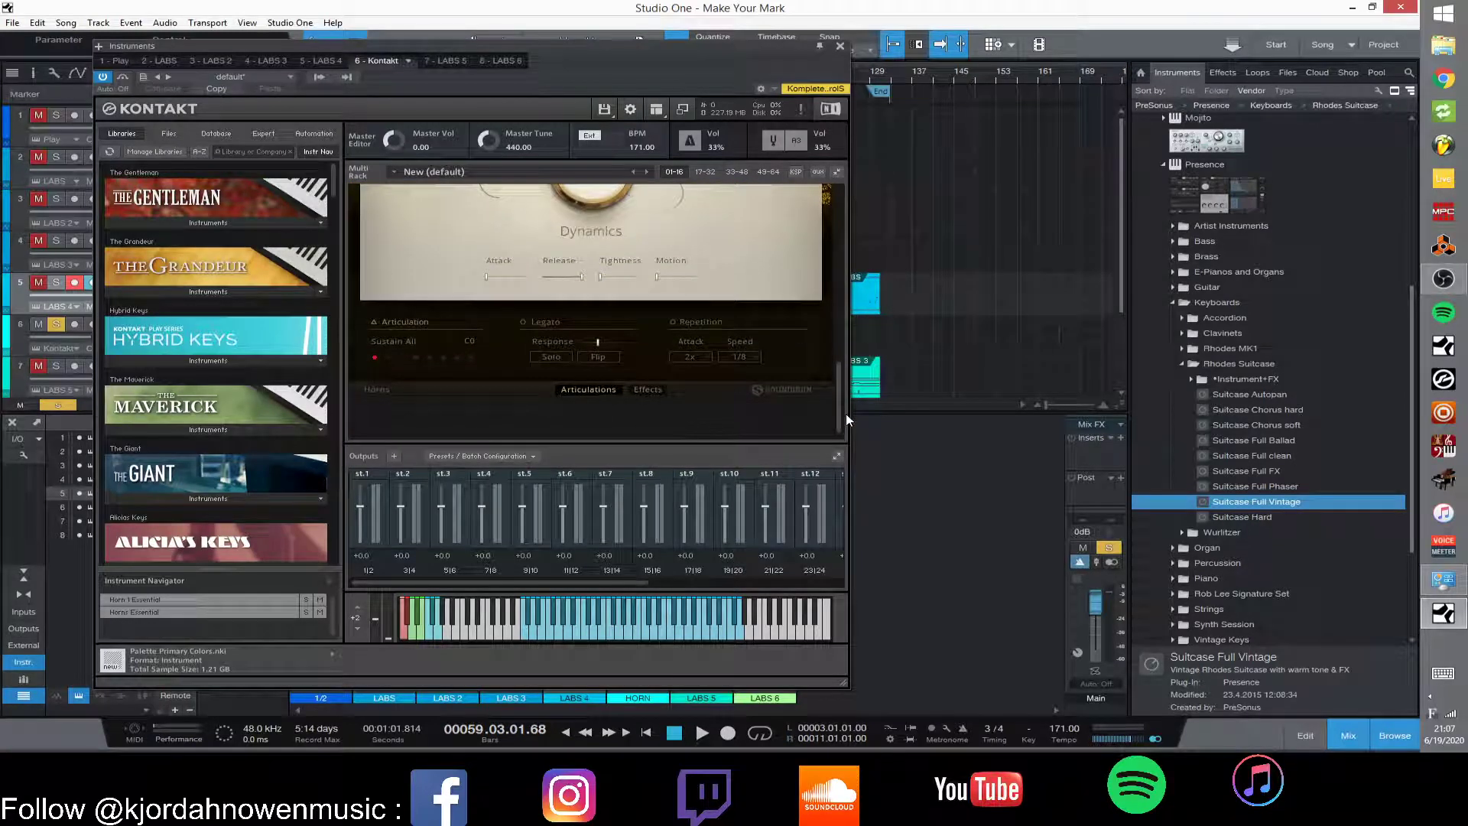
left_click(645, 392)
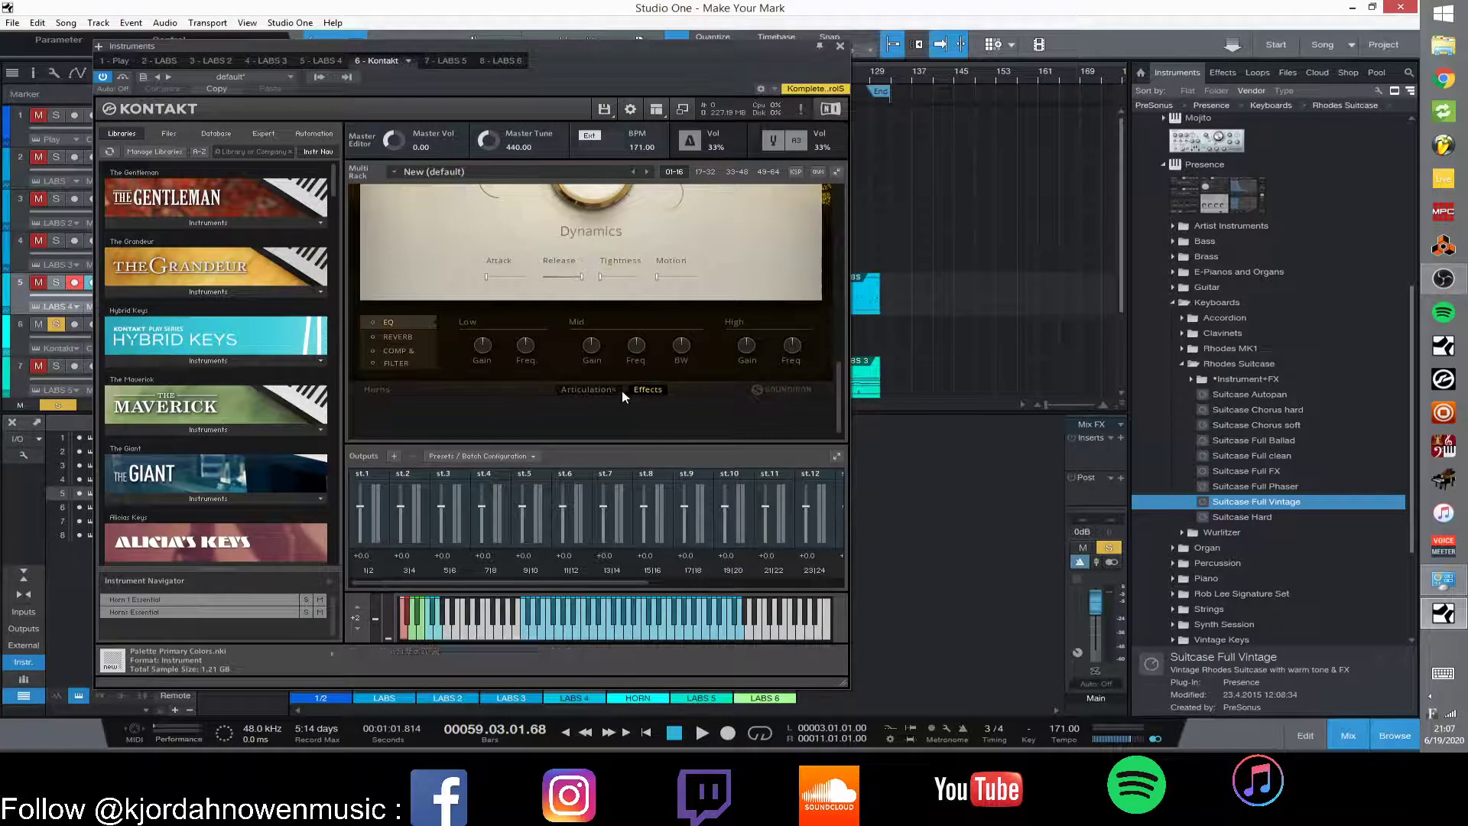
left_click(588, 389)
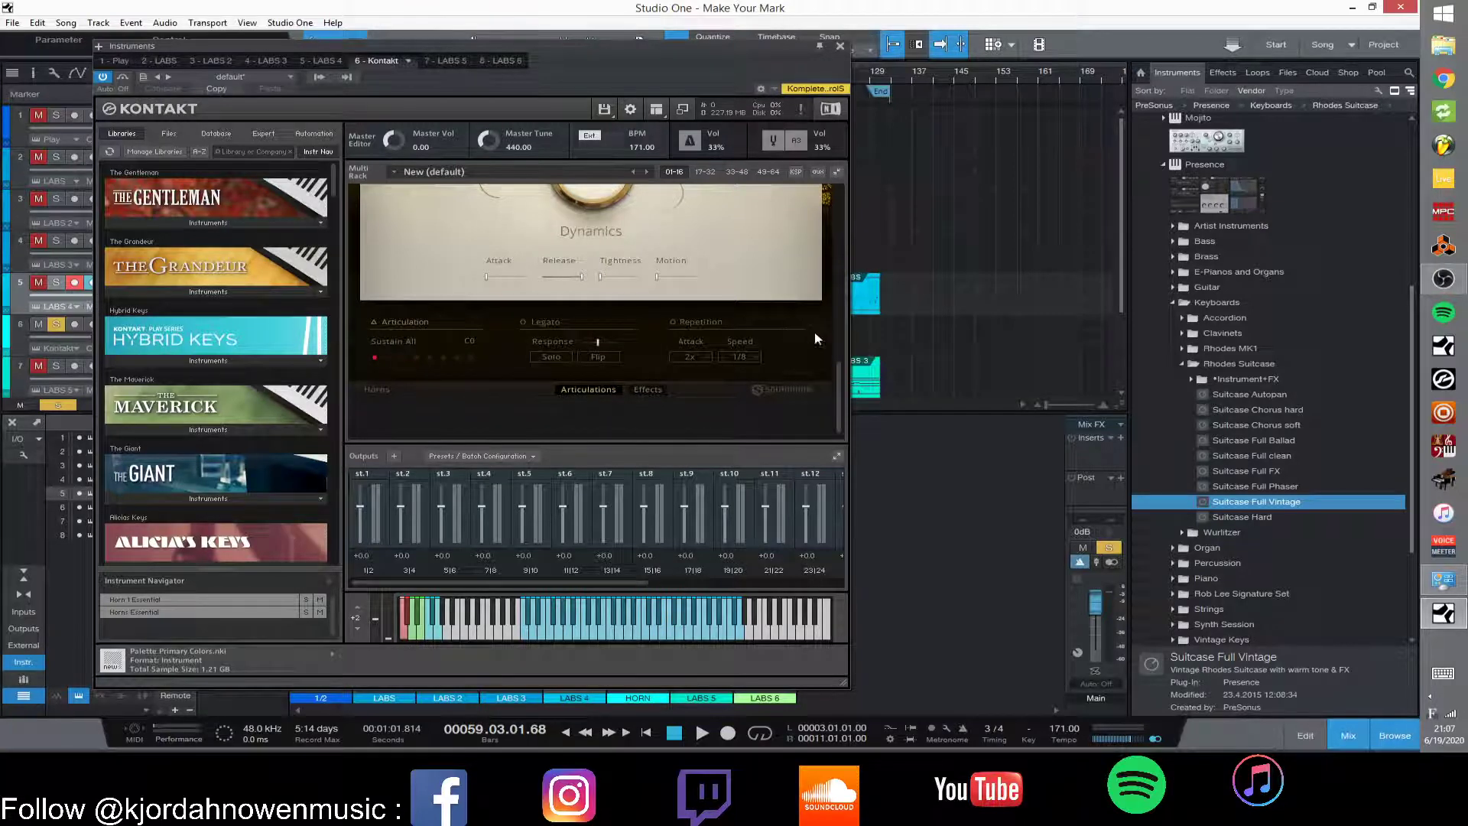
Inspect the effects, articulation and legato settings of Horn 1 Essential in the Kontakt rack.
left_click_drag(837, 369, 862, 242)
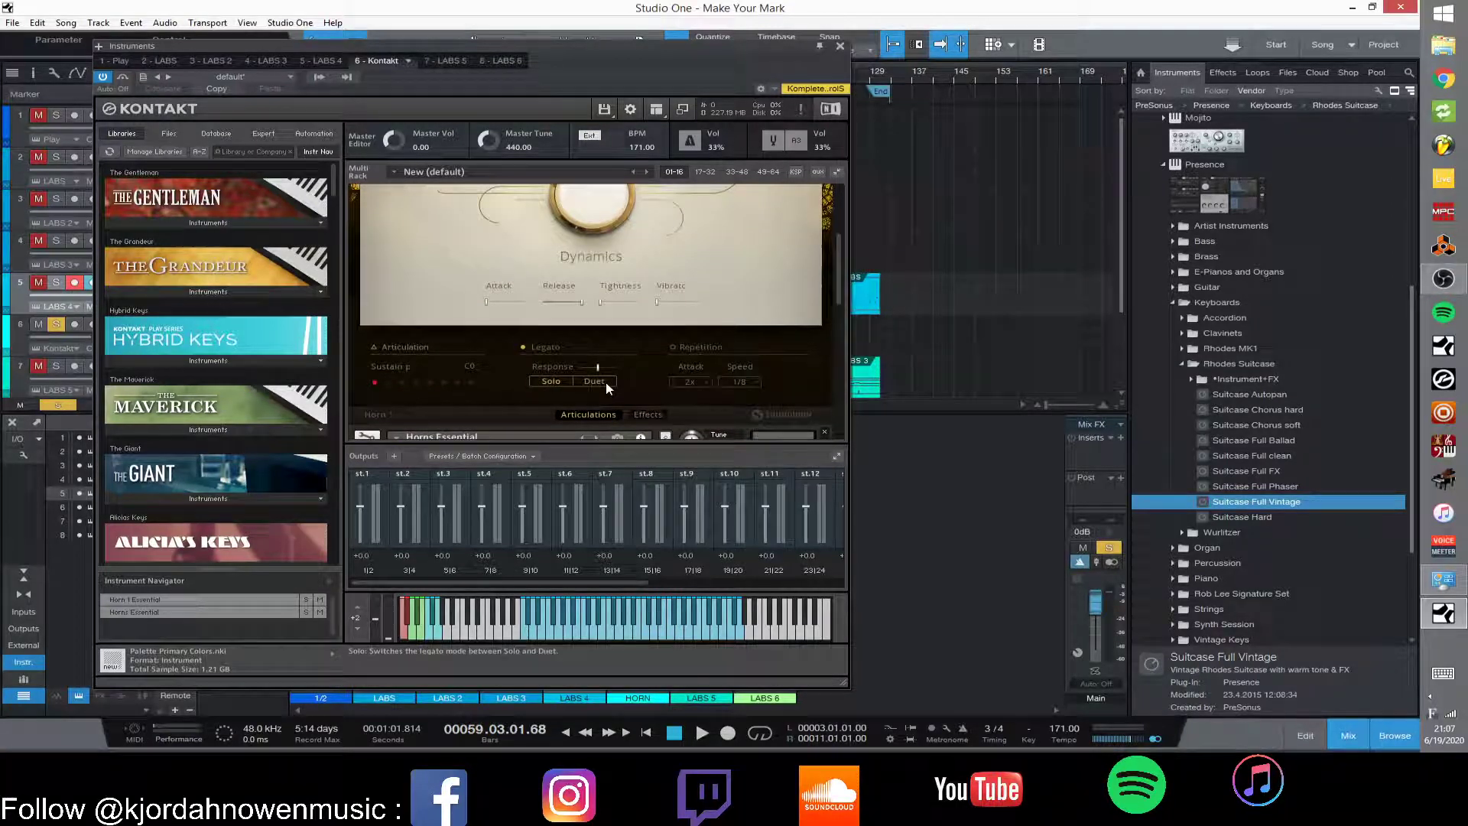
left_click(648, 414)
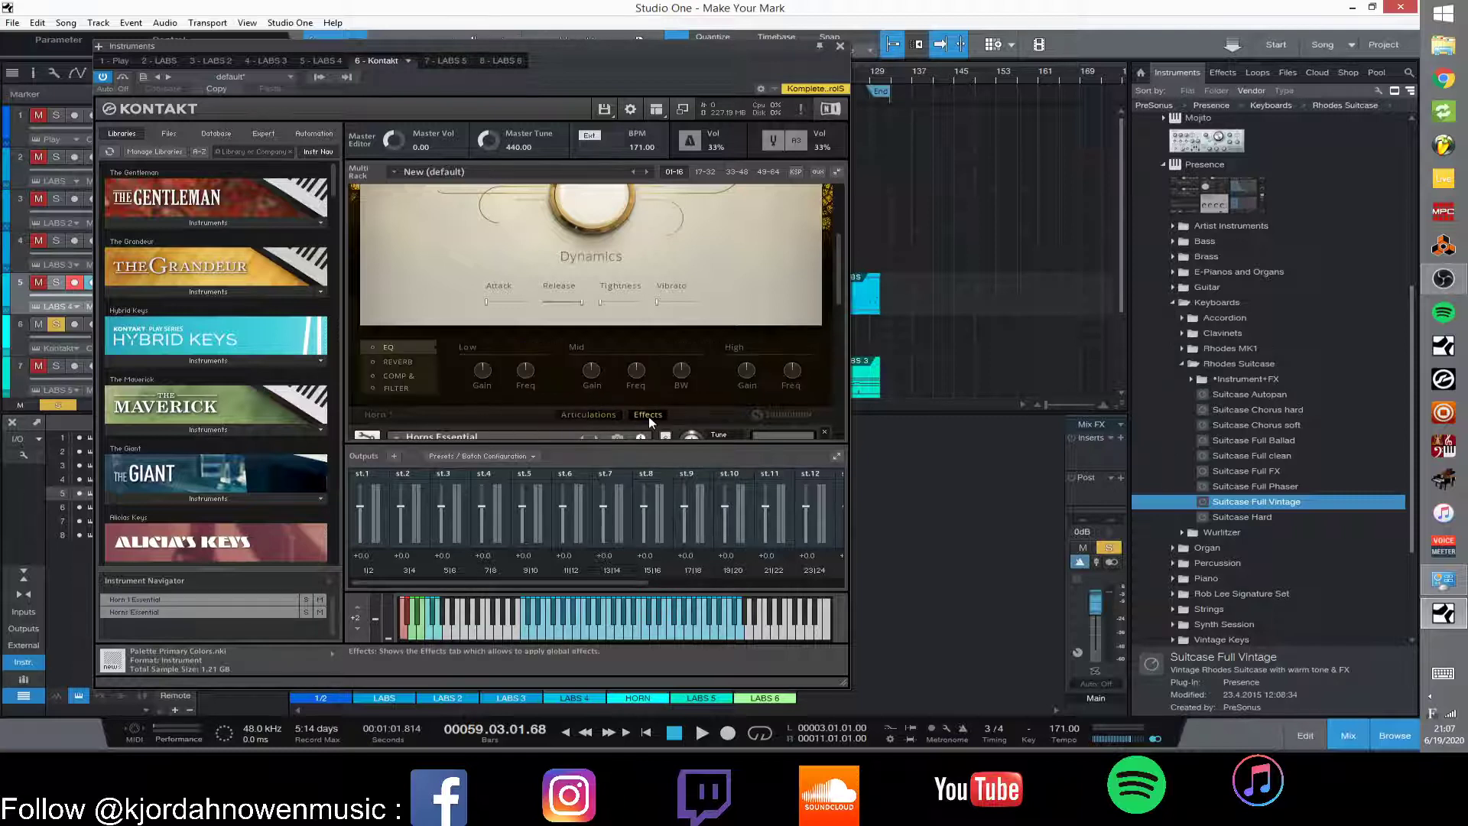
left_click(593, 413)
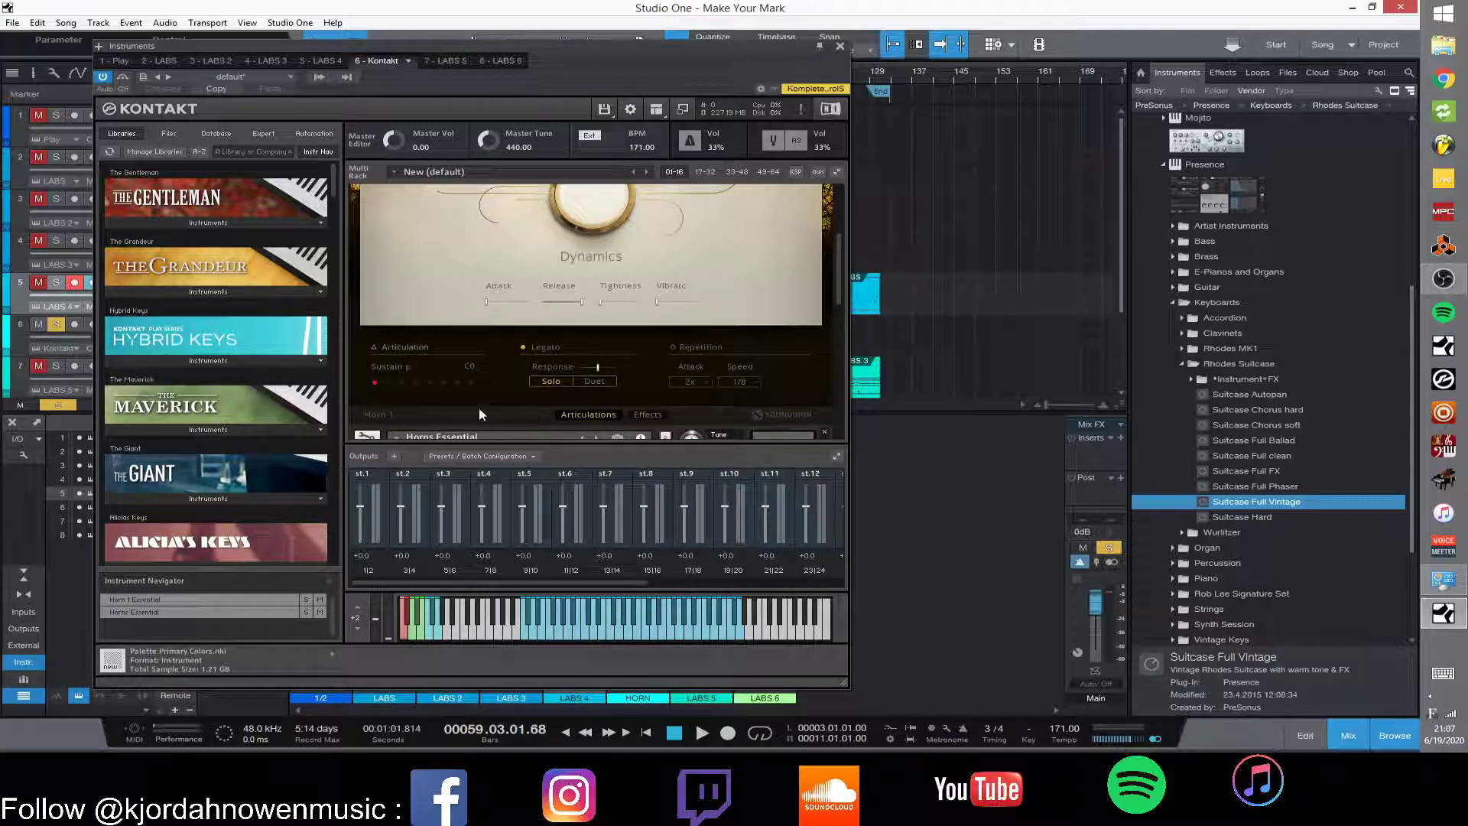
left_click_drag(838, 268, 833, 235)
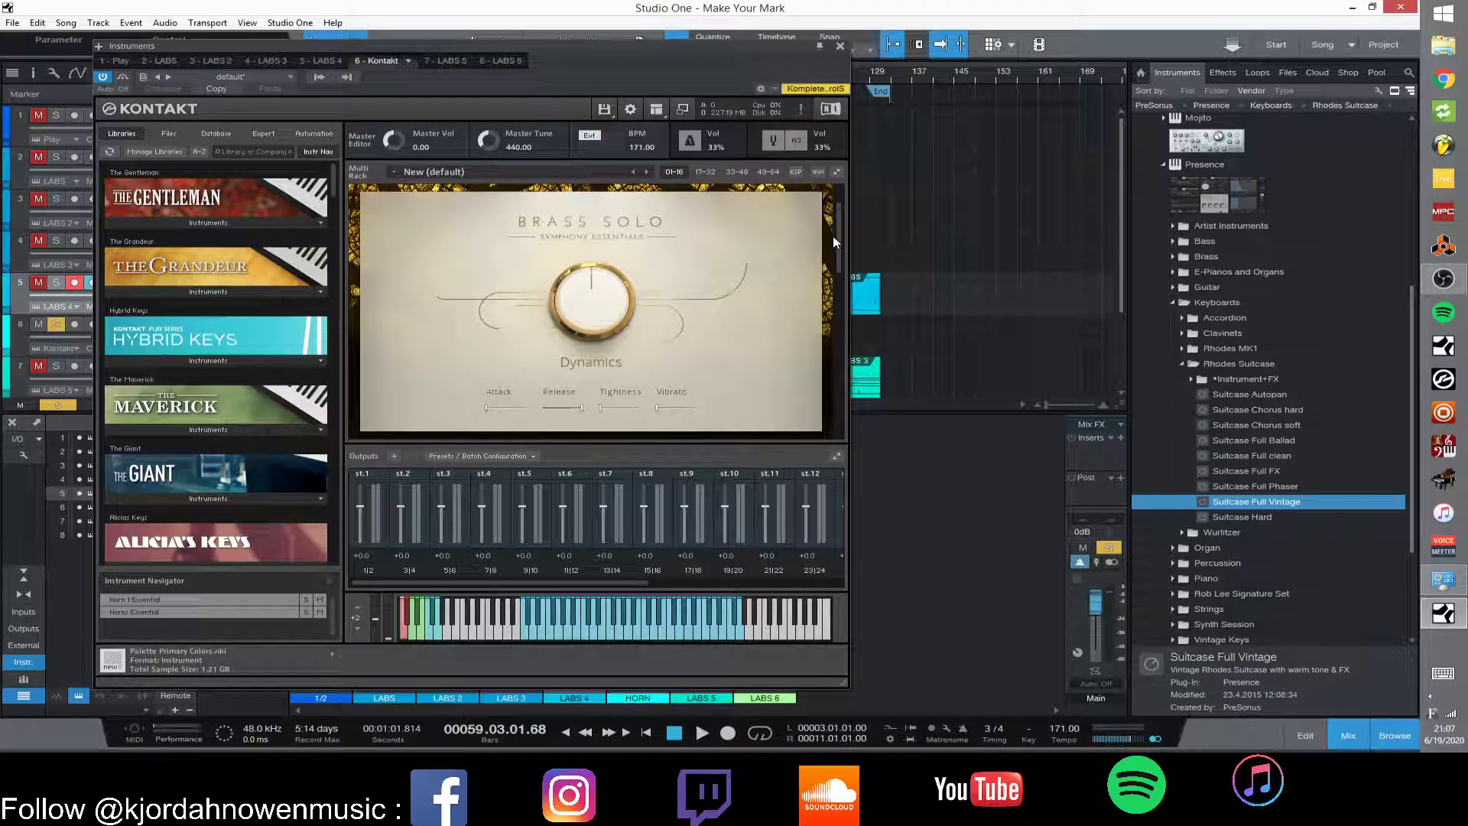
left_click_drag(833, 235, 847, 208)
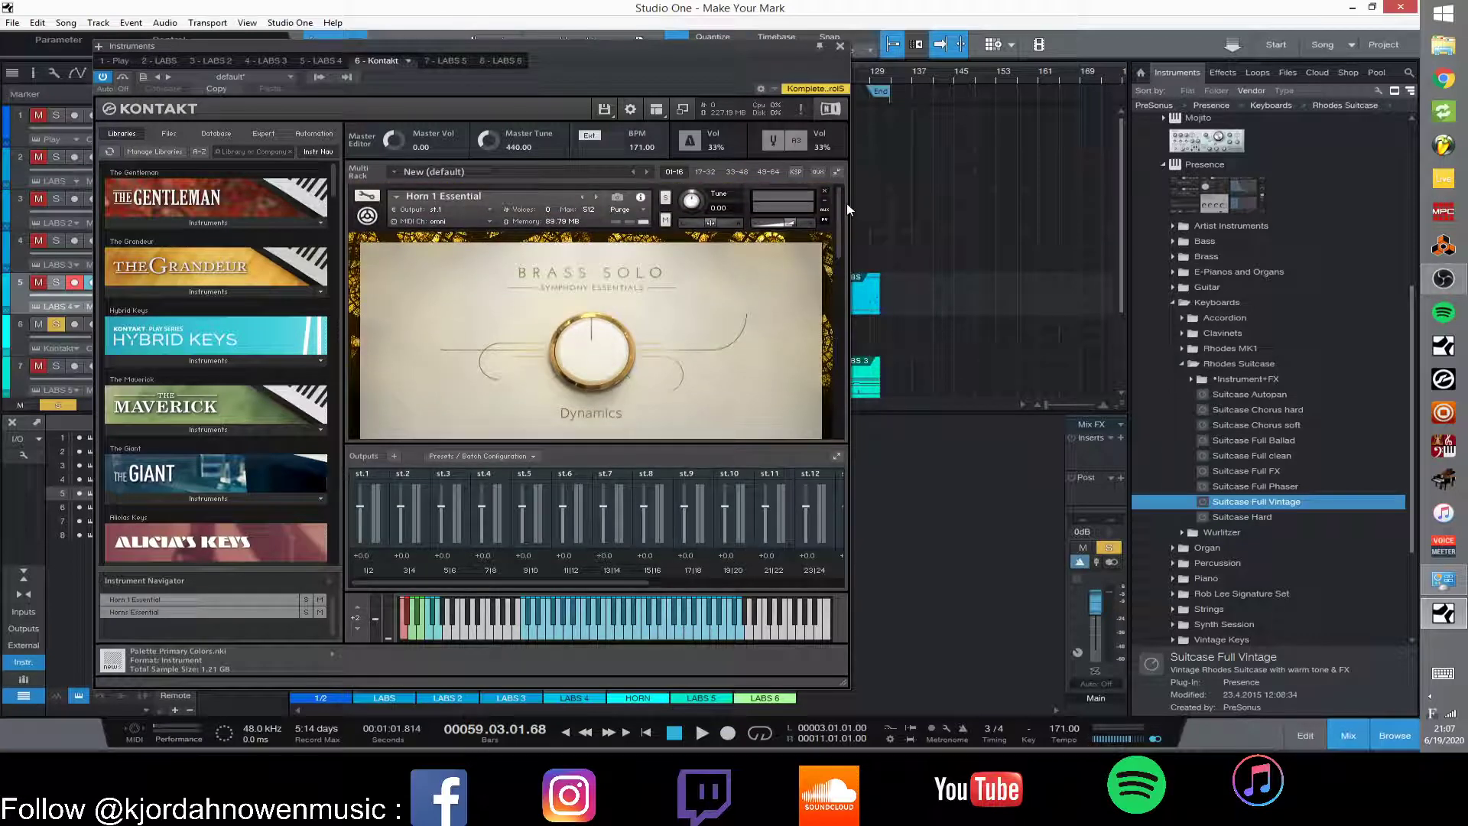
left_click_drag(846, 218, 838, 258)
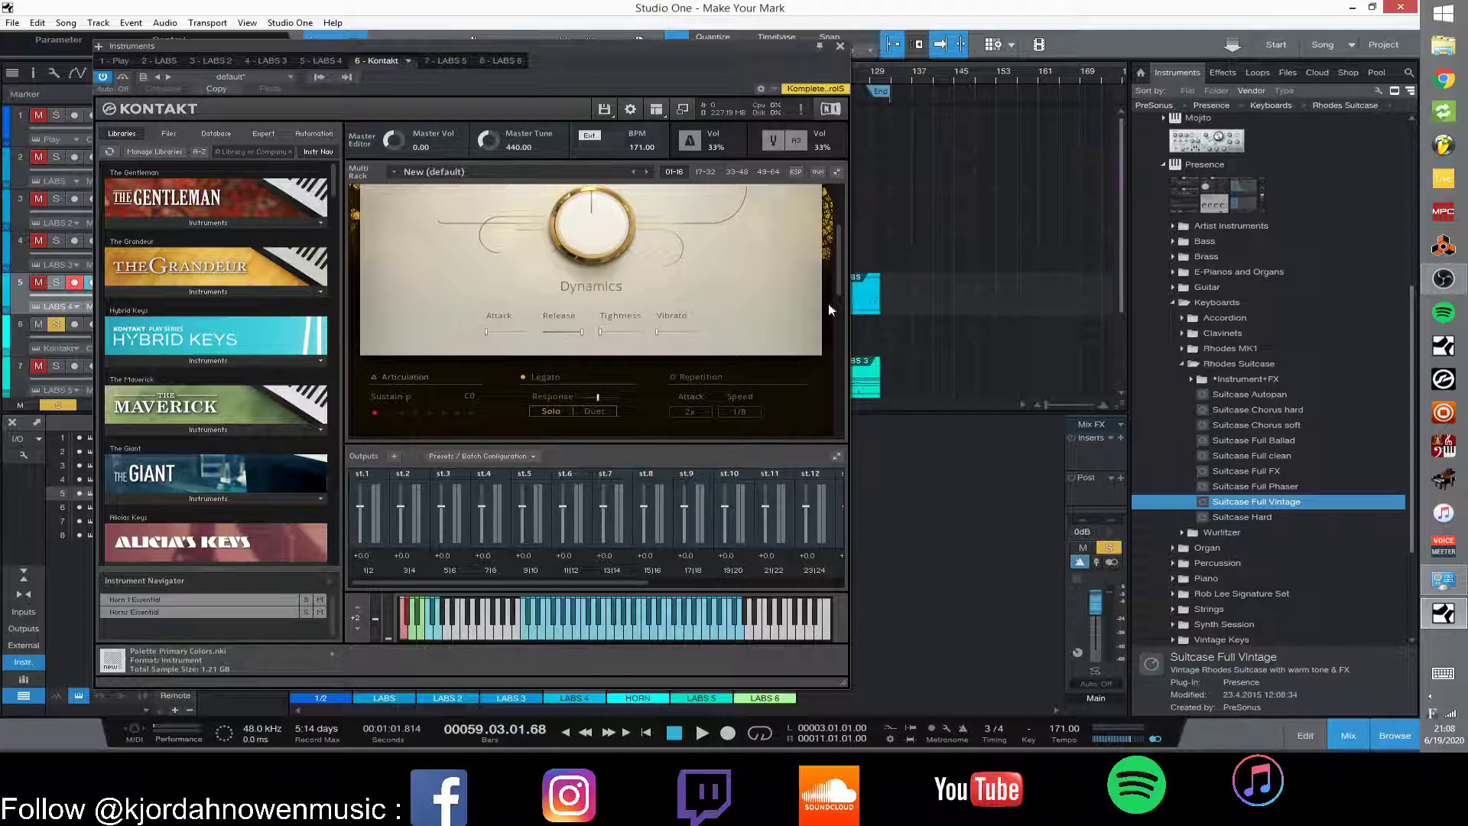
mouse_move(843, 280)
left_mouse_down()
mouse_move(843, 254)
mouse_move(835, 282)
left_mouse_up()
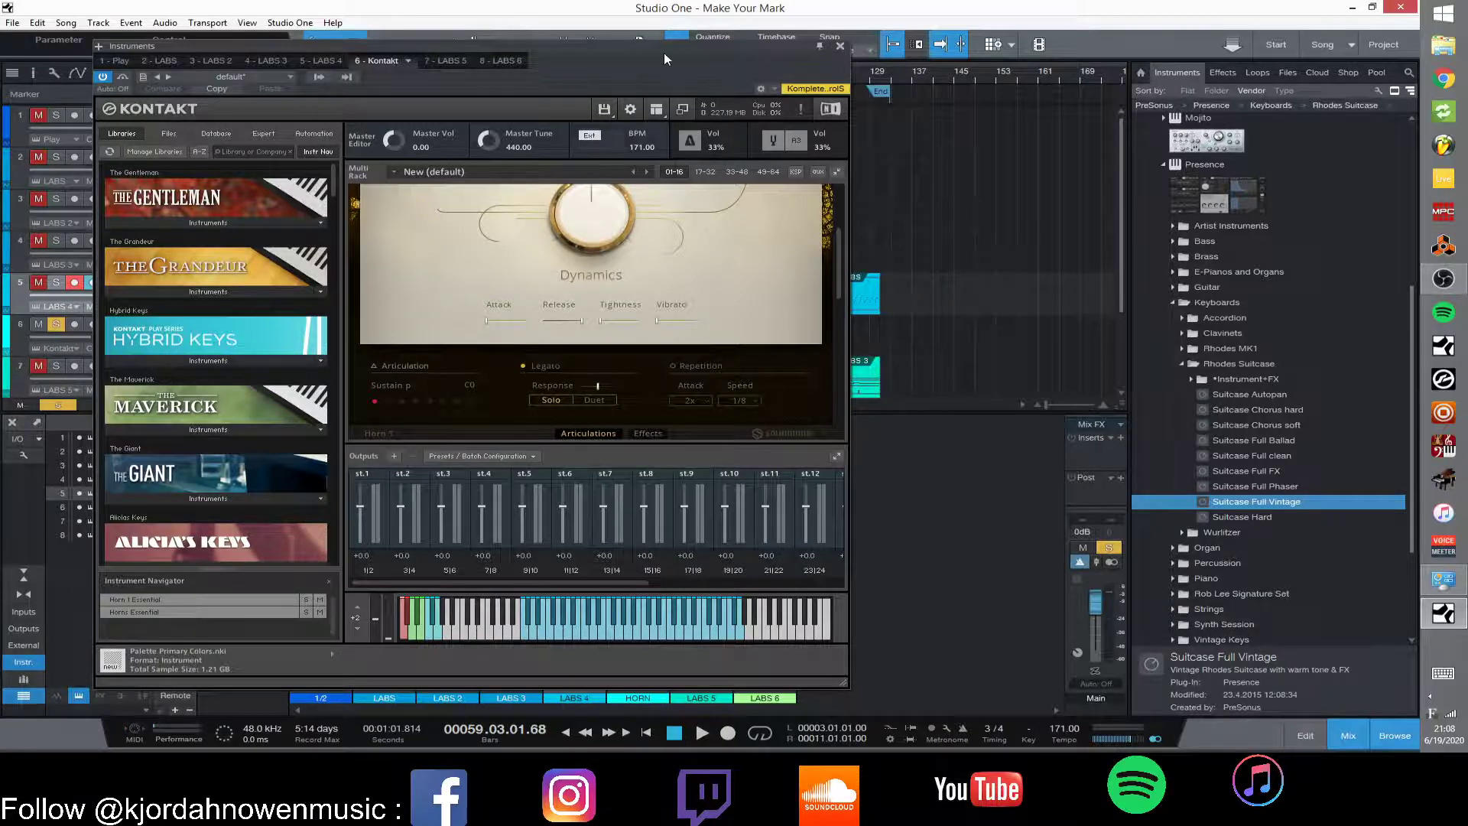
Select the HORN track for live playing behind the Kontakt window, and bring the window back over the arrangement.
left_click_drag(662, 52, 1176, 22)
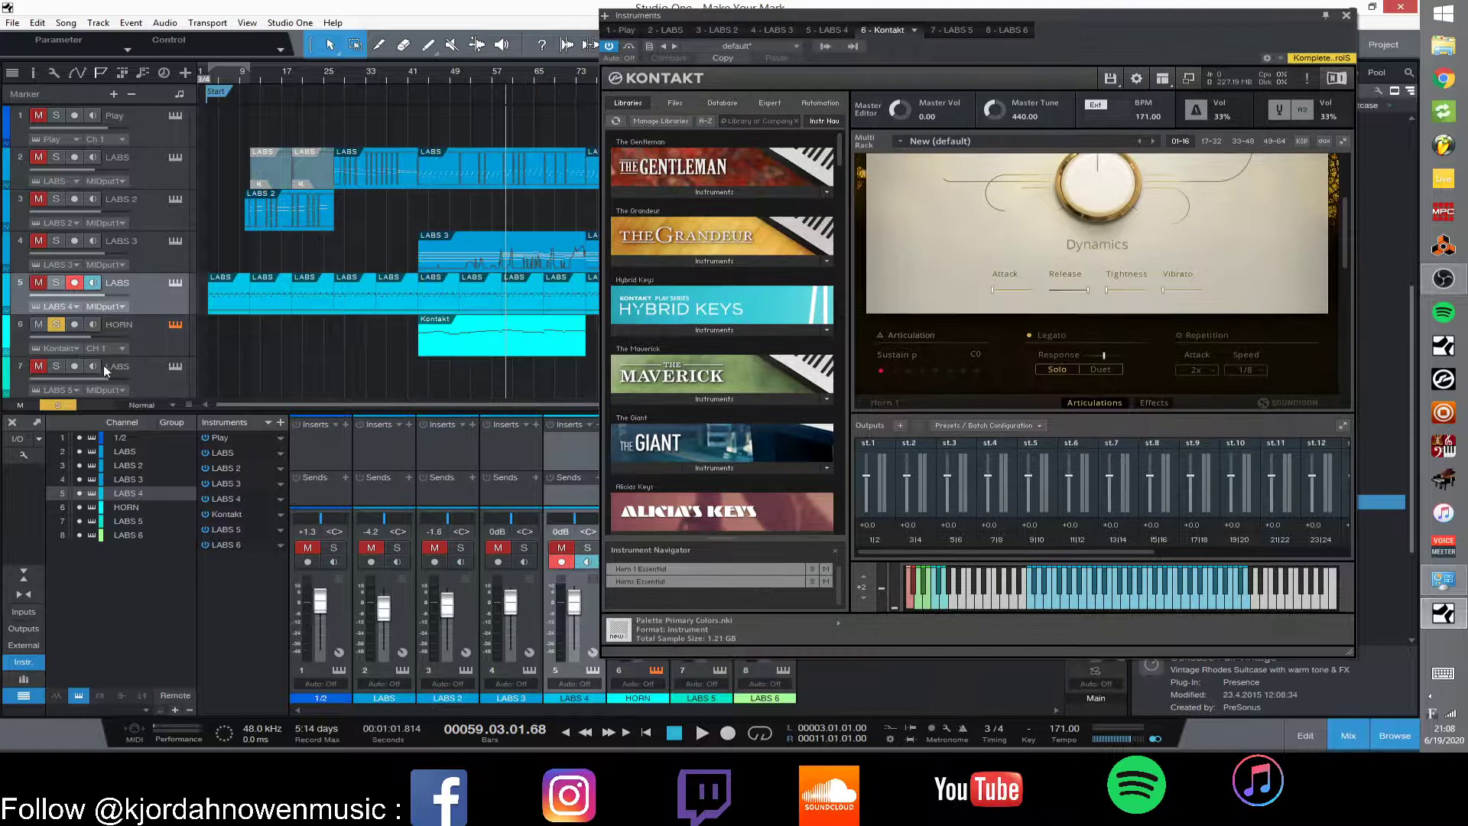
left_click(146, 340)
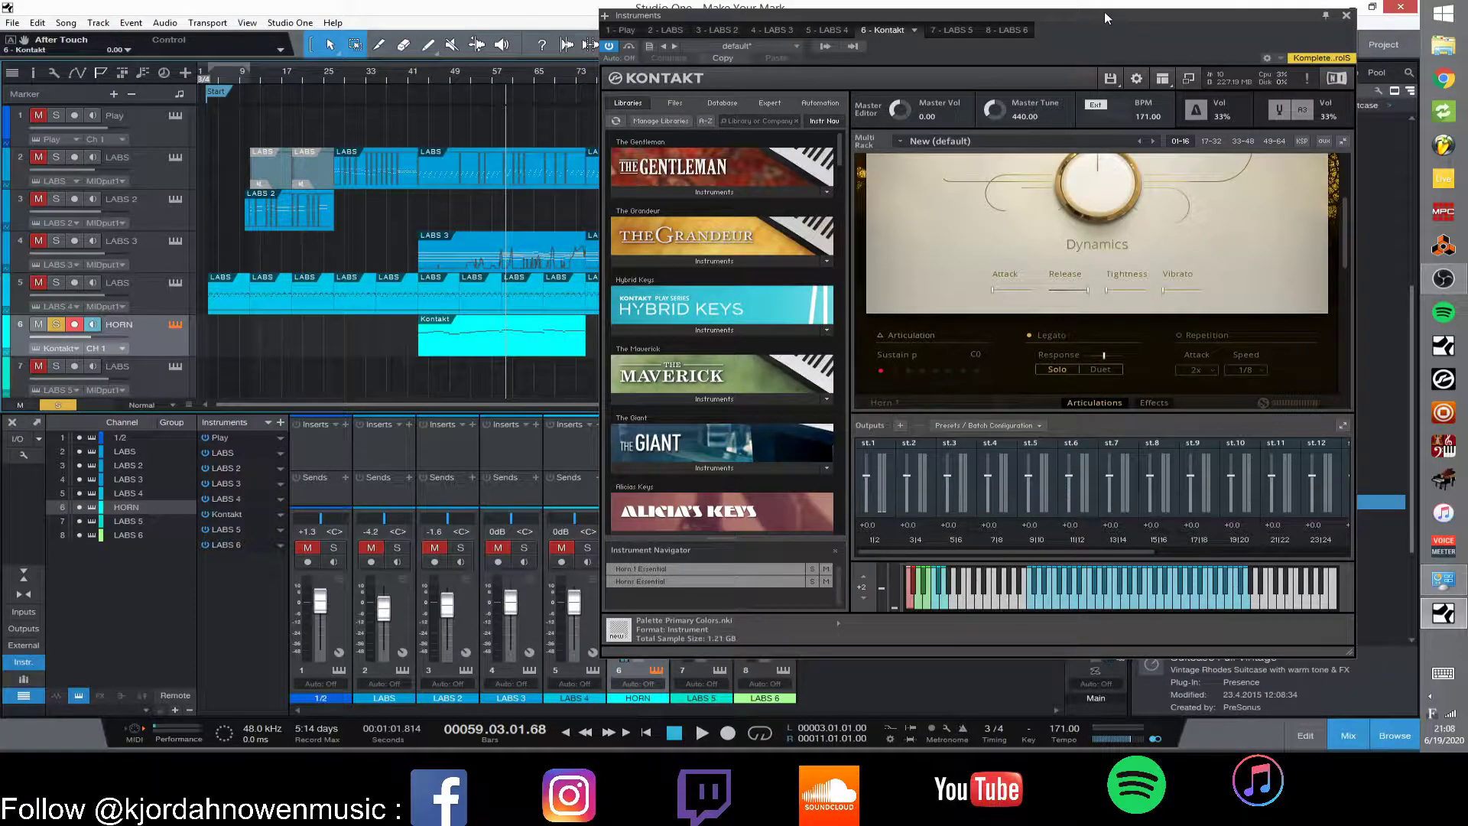
left_click_drag(1100, 16, 790, 49)
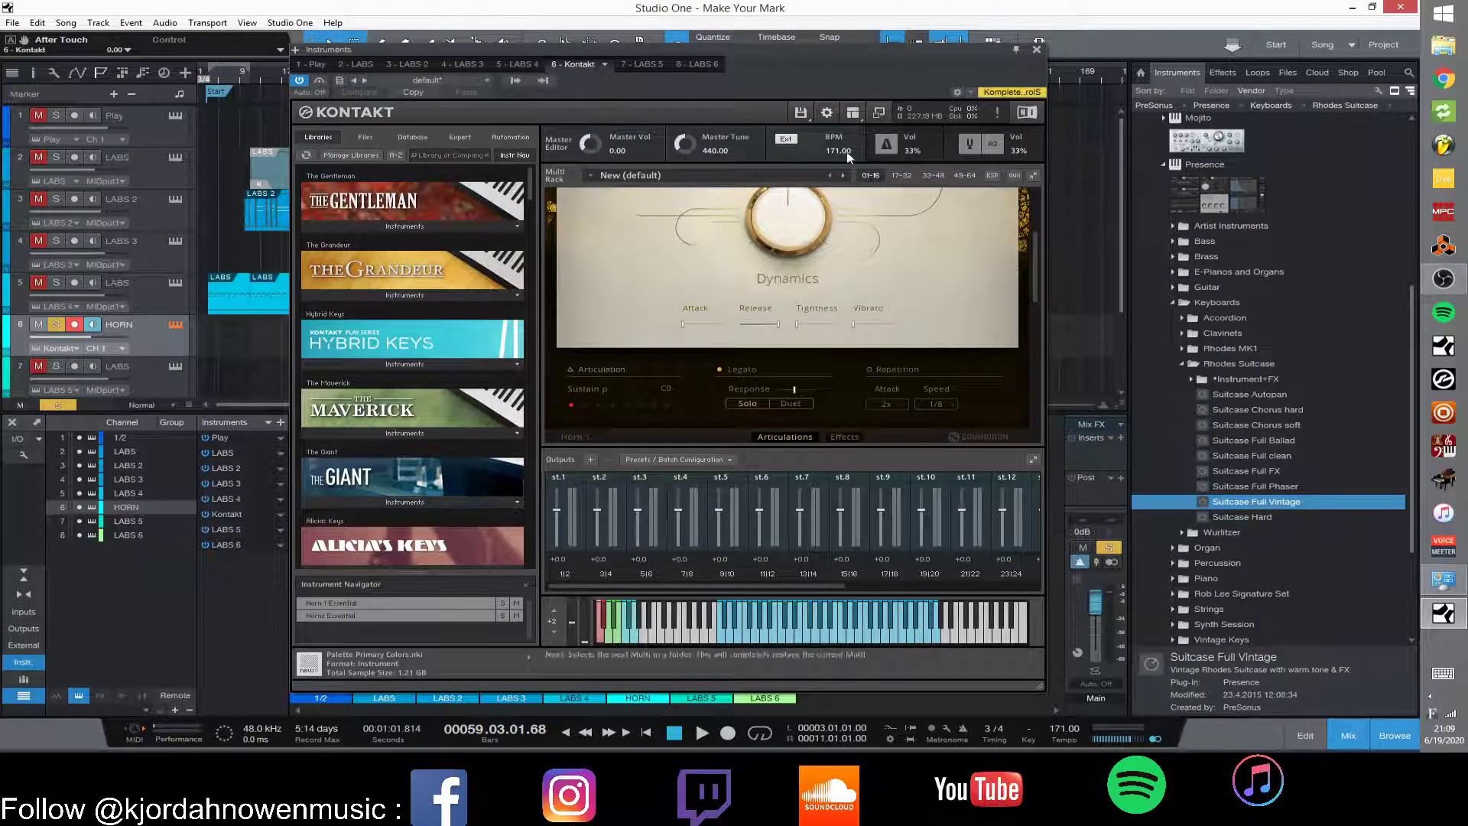
double_click(860, 48)
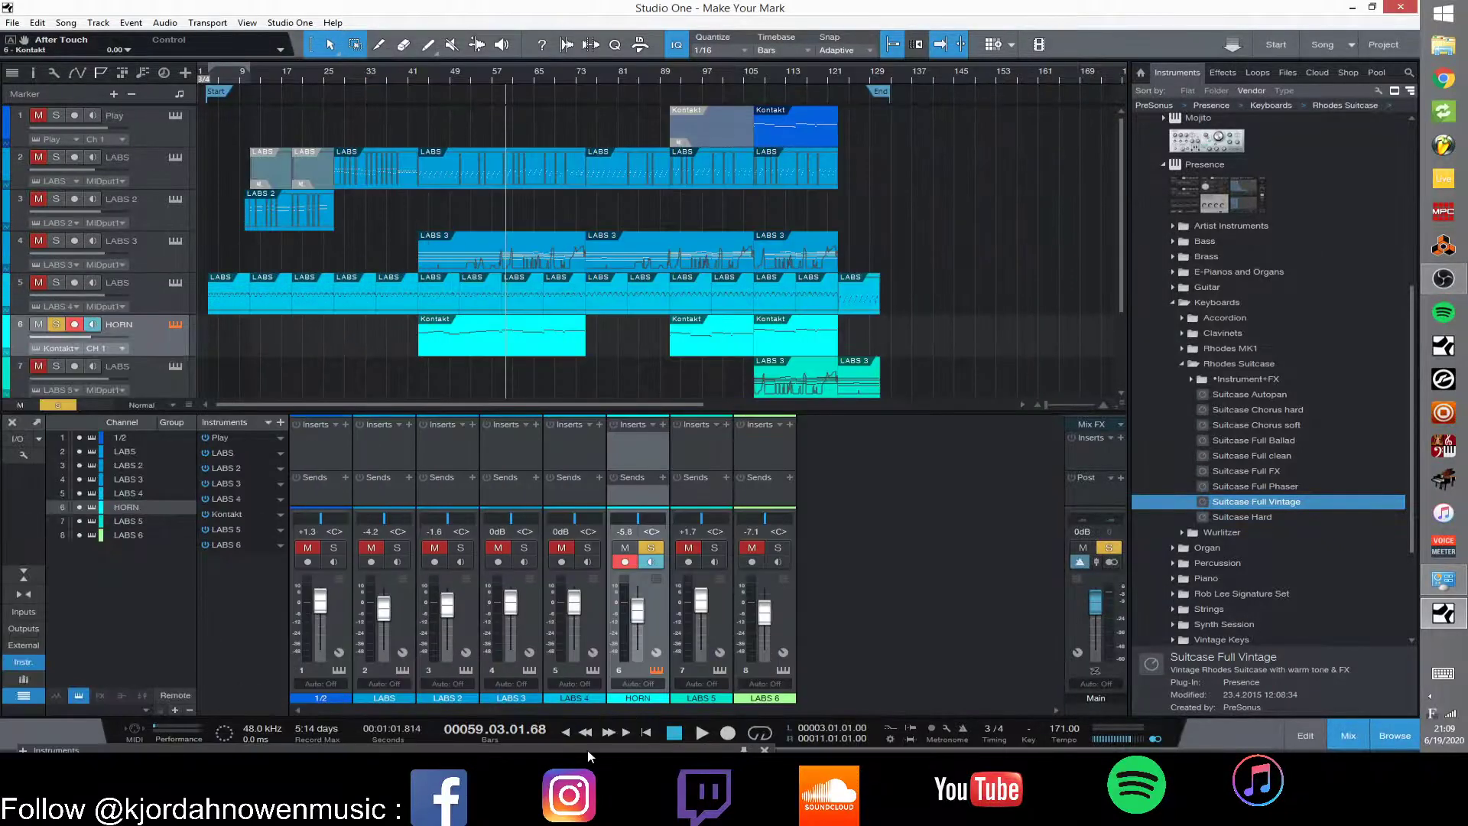
double_click(588, 750)
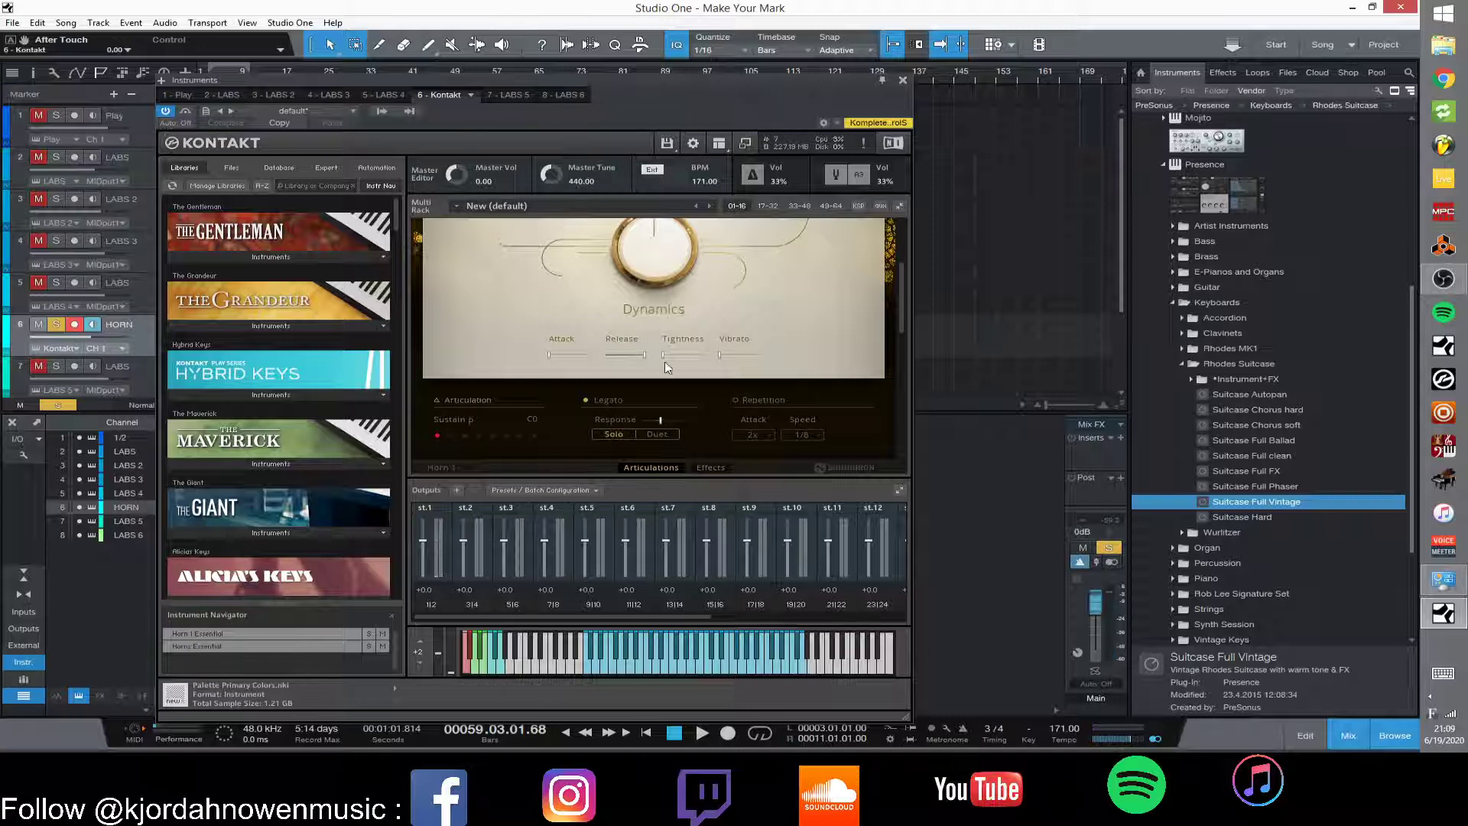
Solo Horns Essential in the Kontakt rack and lower its release to about 25%.
left_click_drag(901, 295, 897, 362)
left_click(727, 279)
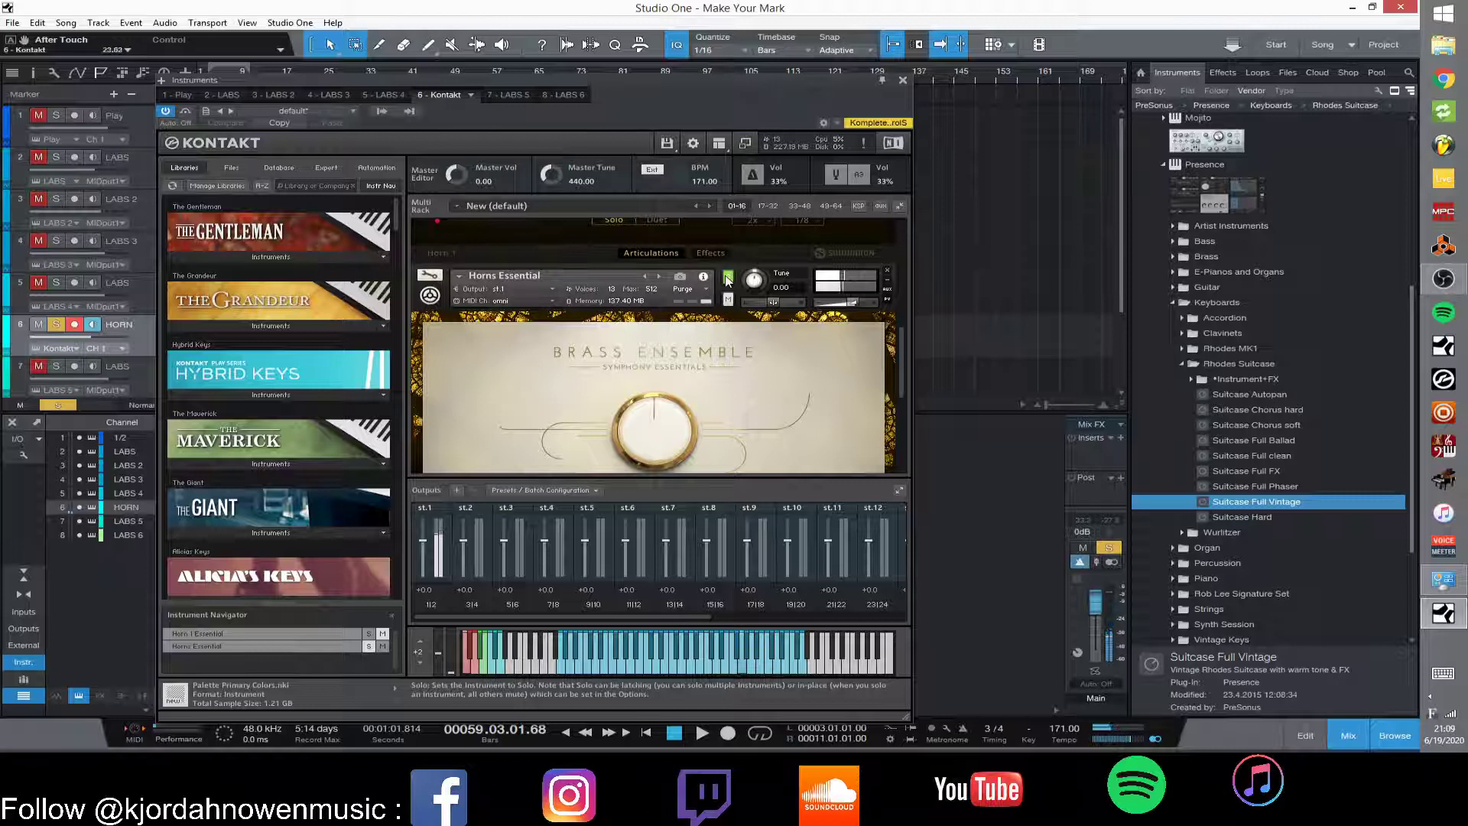
left_click_drag(902, 369, 904, 409)
left_click(644, 376)
left_click_drag(626, 381, 559, 376)
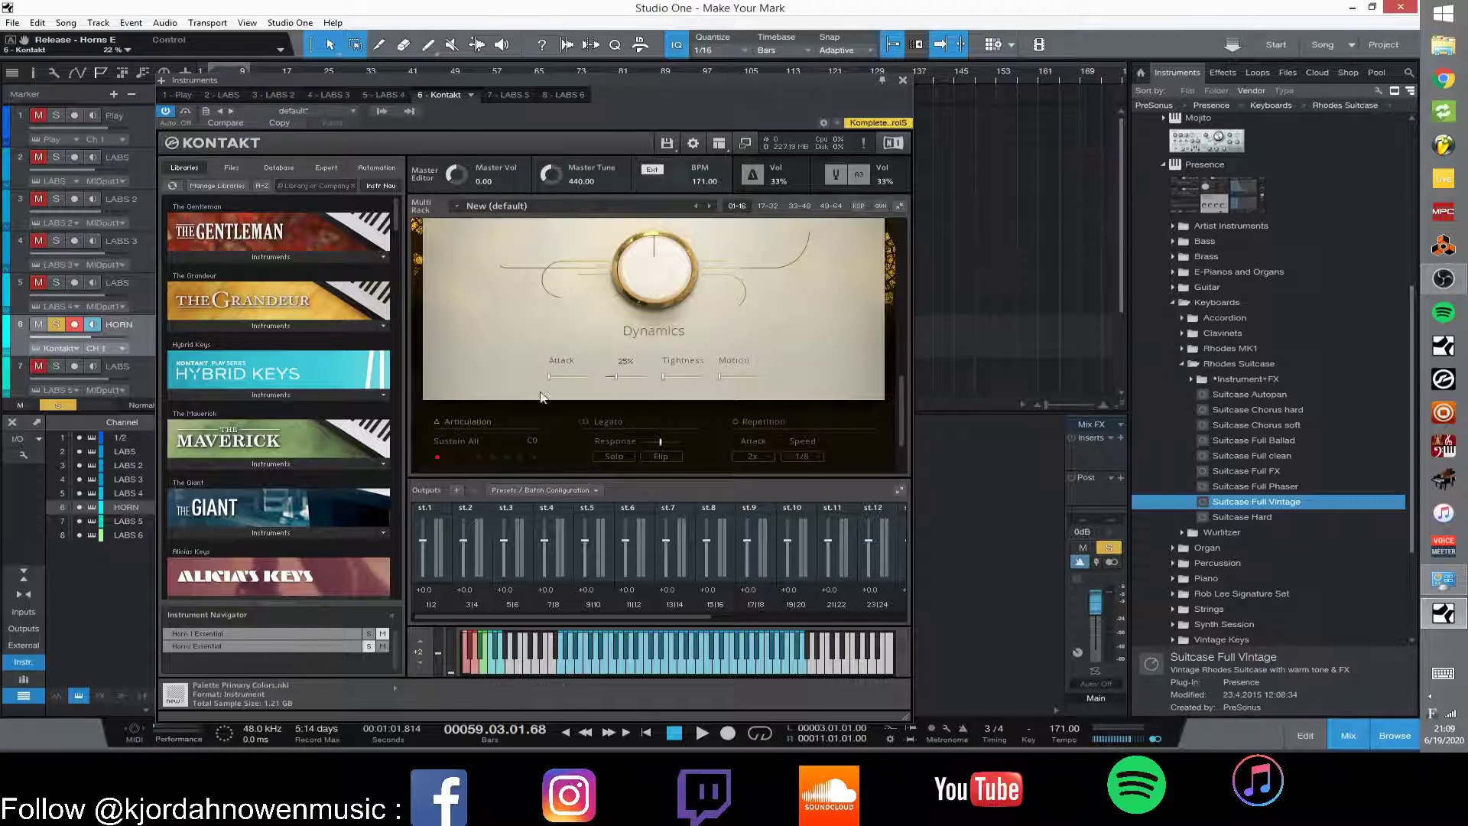
Try a slightly higher attack on Horns Essential, return it to 0%, and raise the release to about 96%.
left_click(560, 376)
left_click_drag(563, 376, 567, 379)
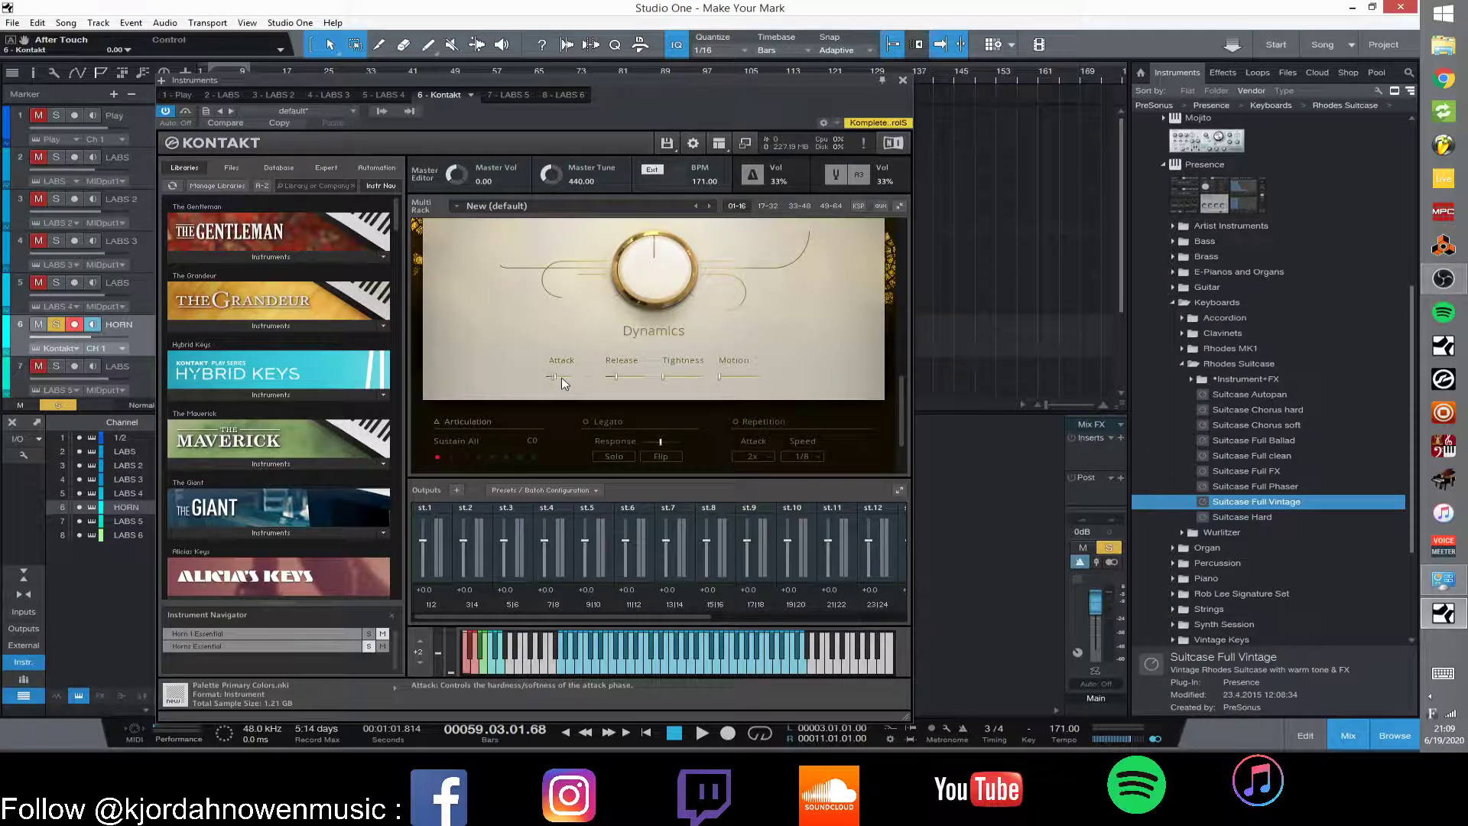
left_click_drag(556, 380, 505, 382)
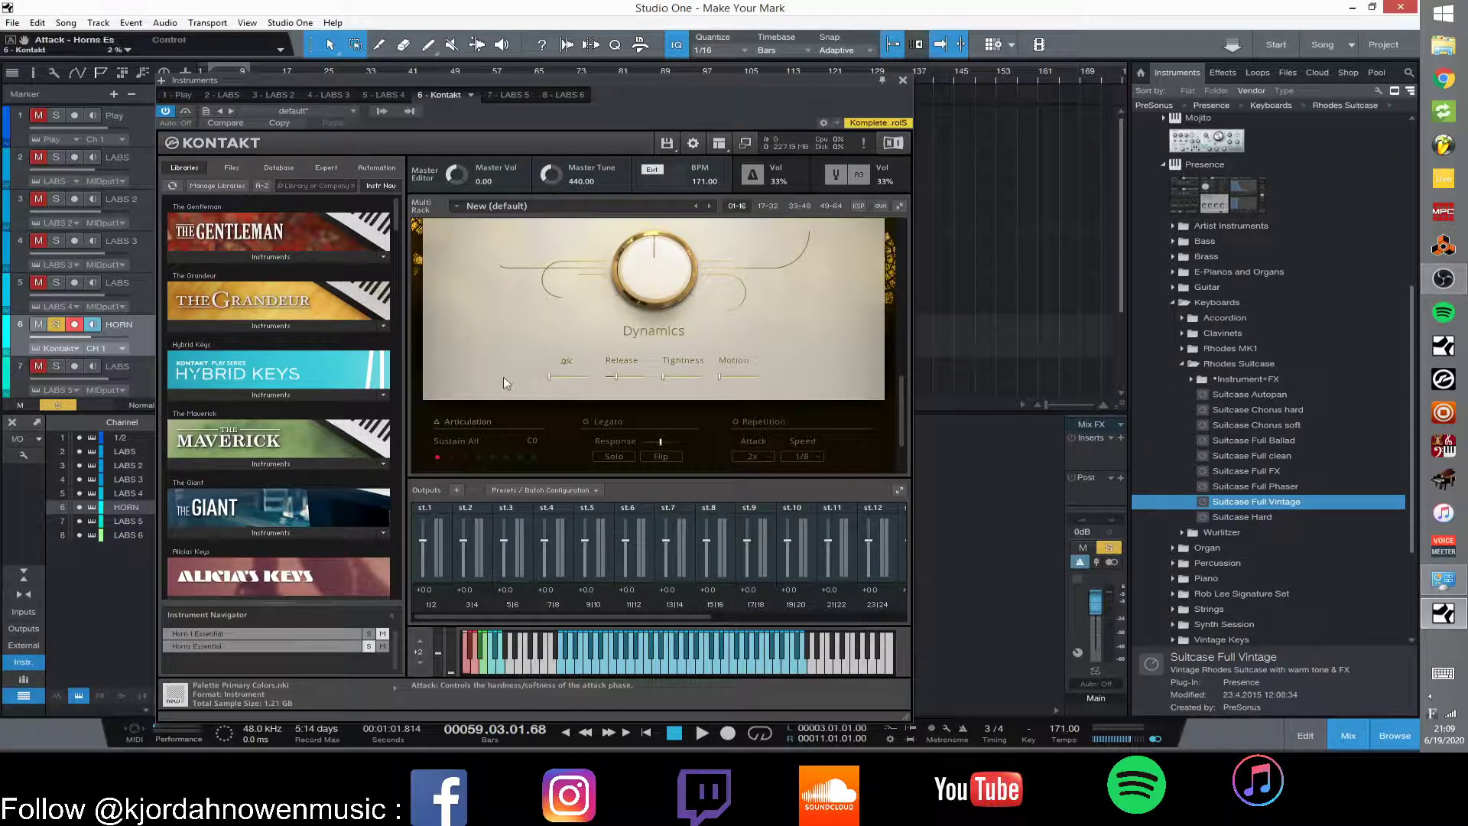
left_click(623, 380)
left_click_drag(676, 374, 617, 375)
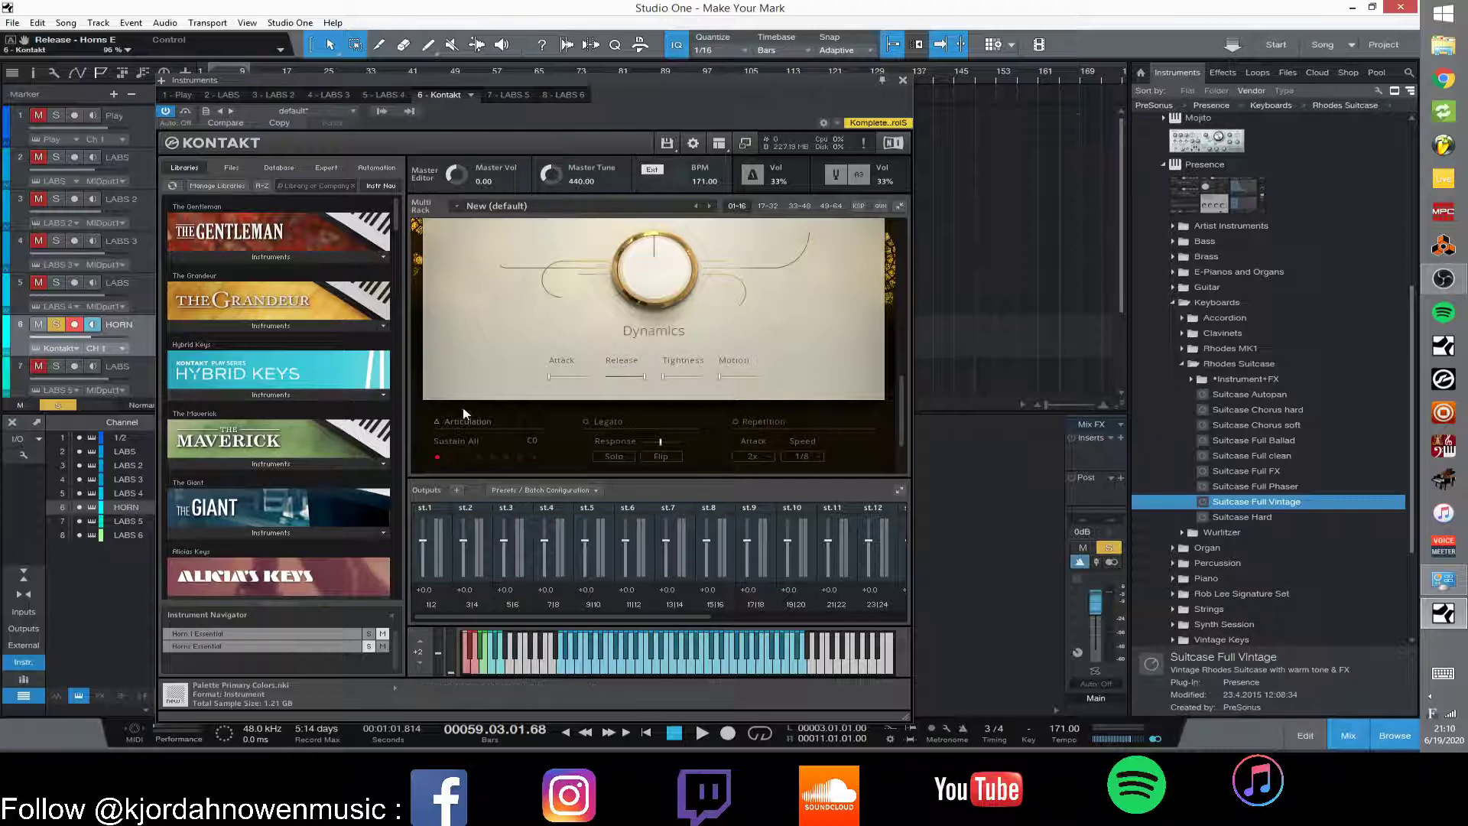
Close the Kontakt window and audition the soloed HORN track from bar 44 to the end of its first clip.
left_click(903, 80)
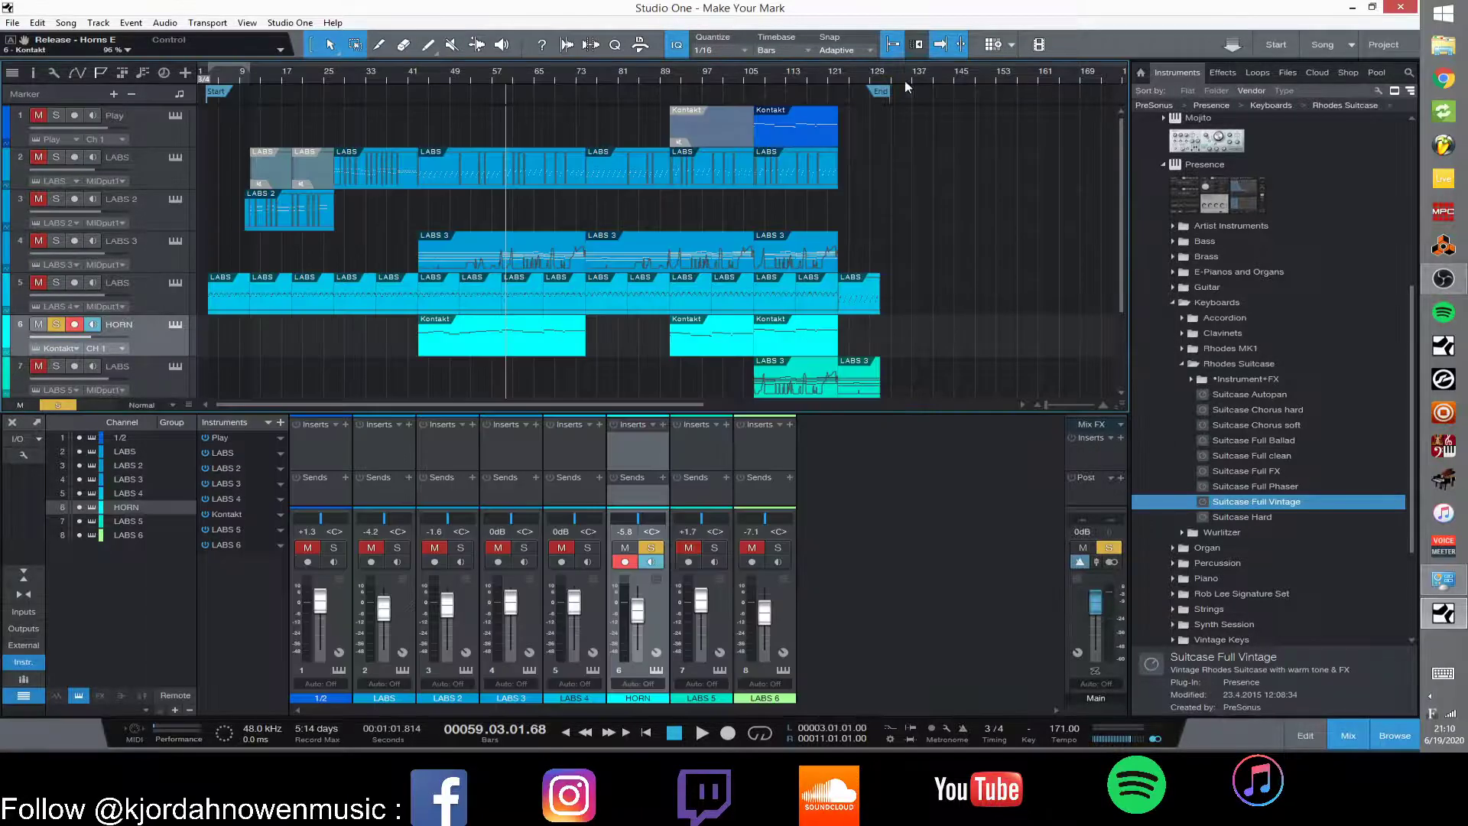
left_click(411, 78)
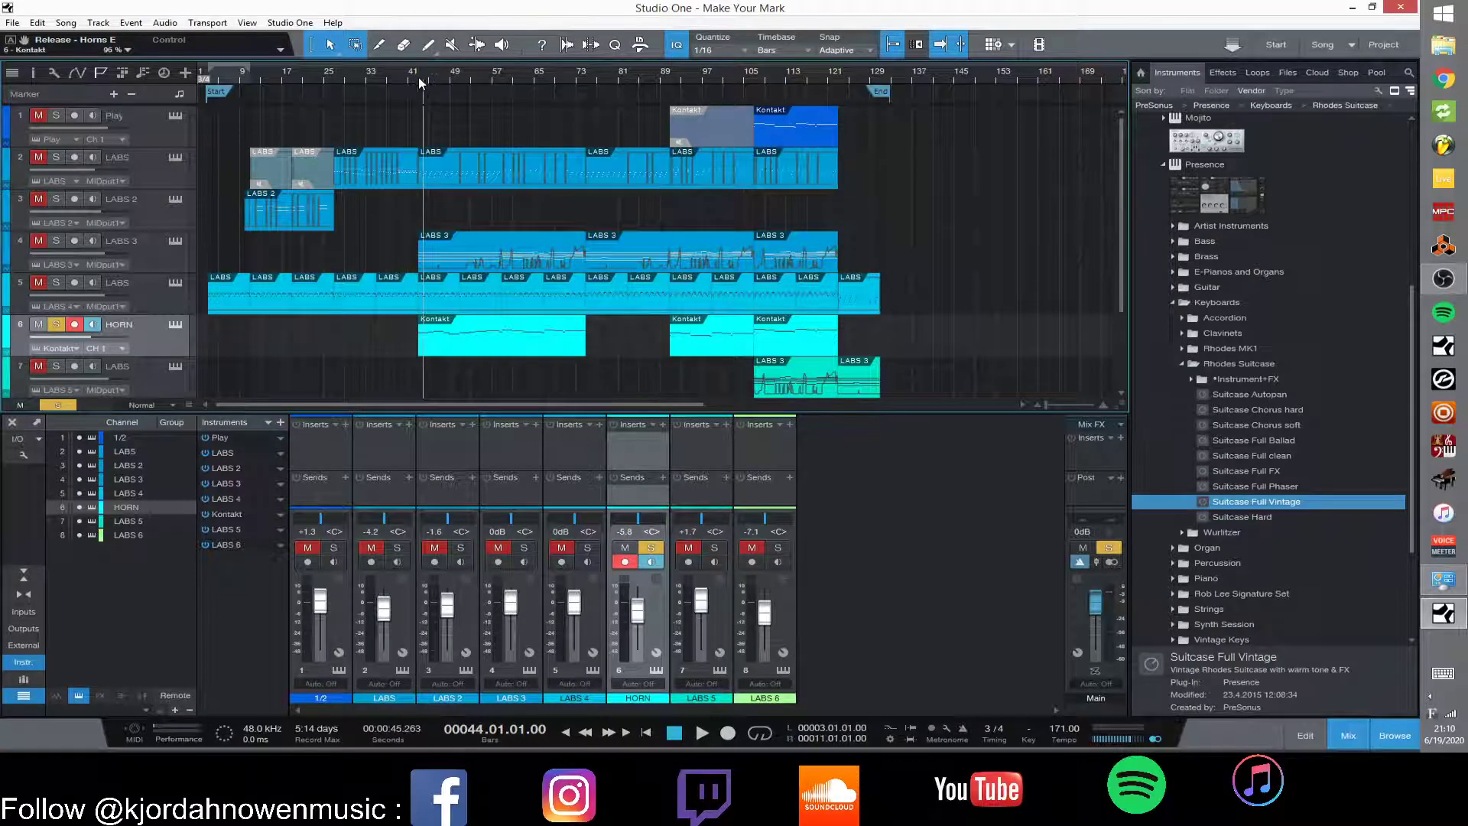
key("space")
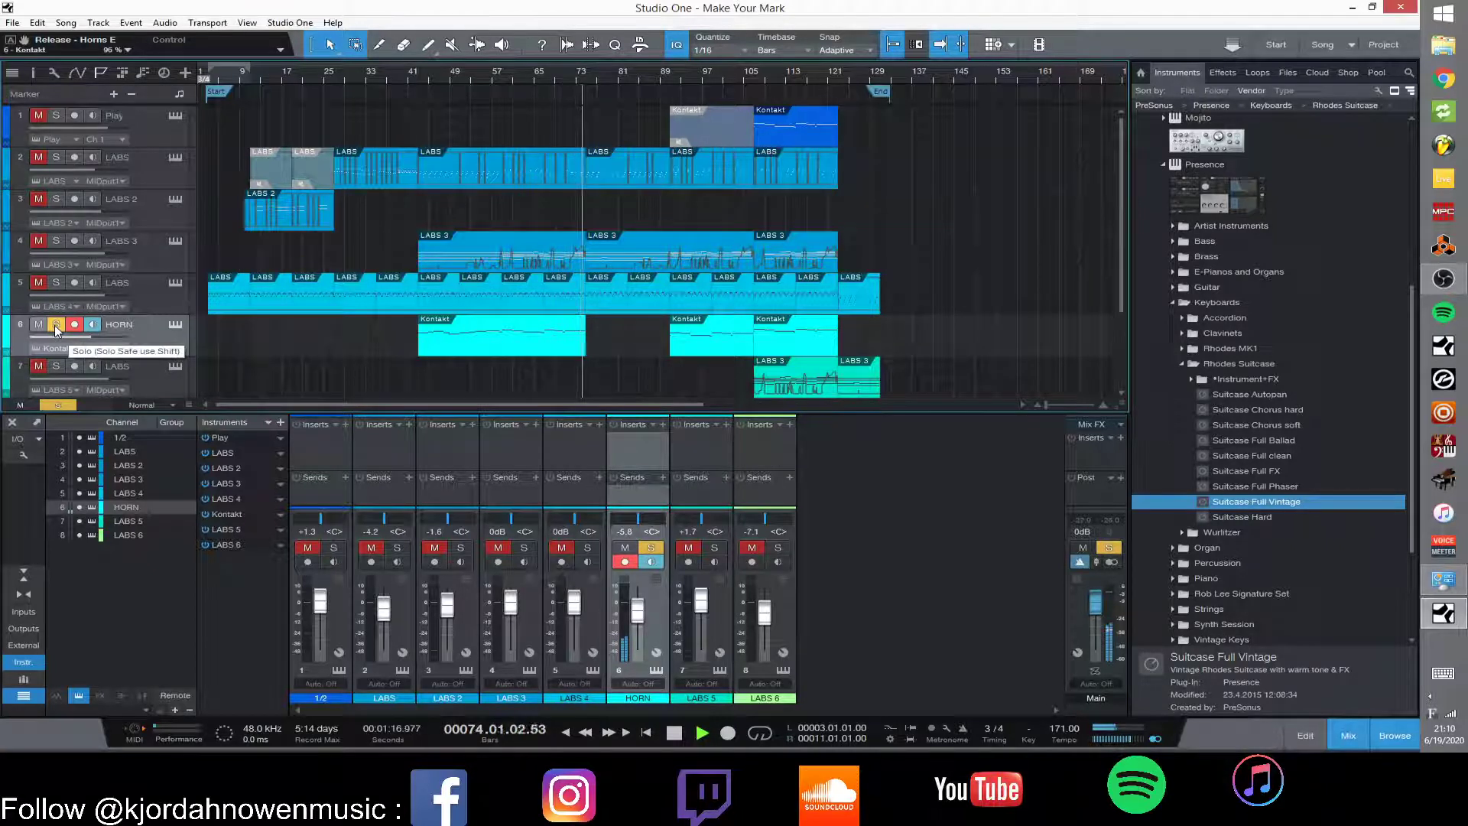
key("space")
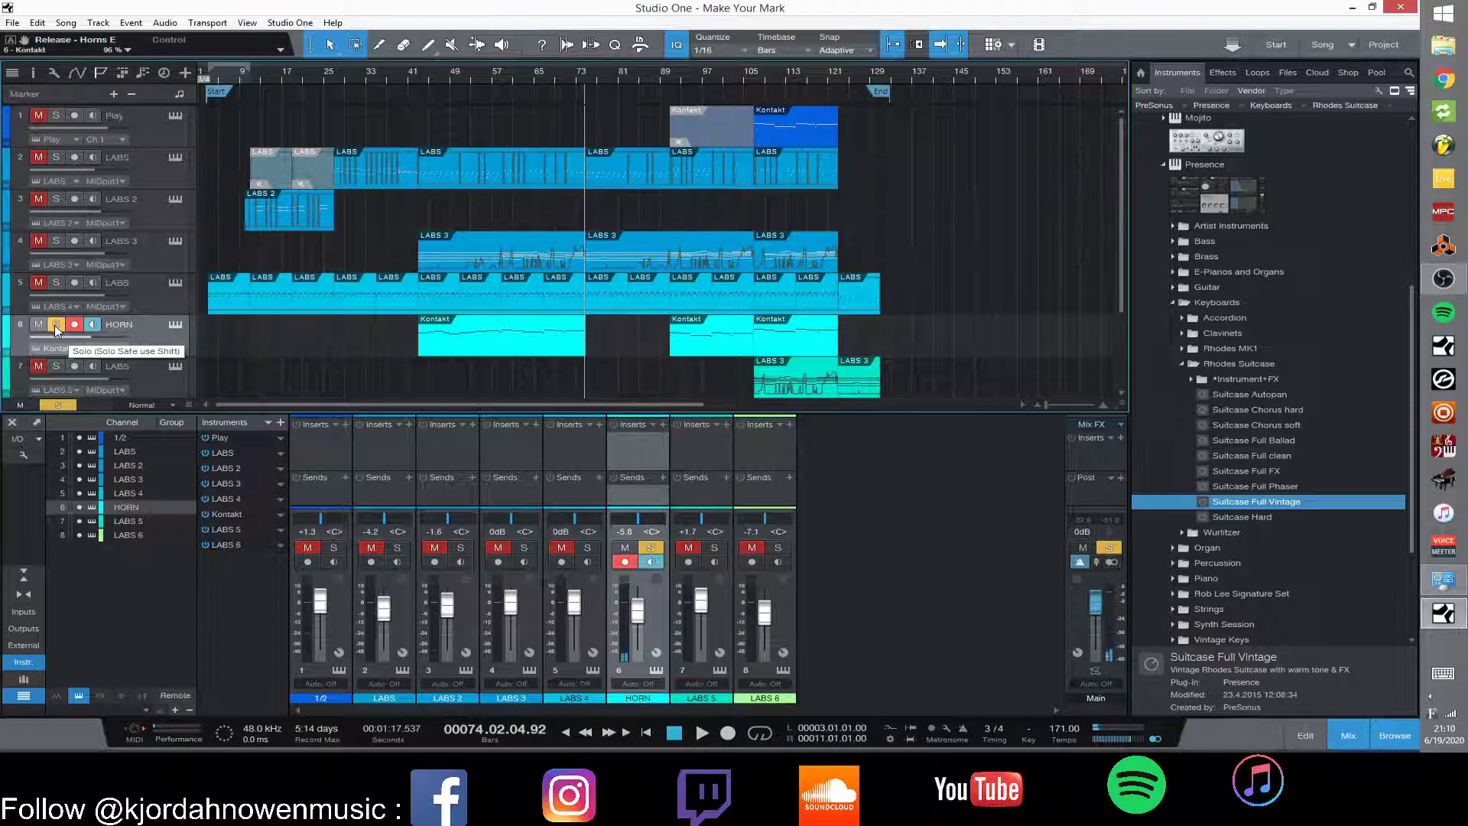
Unsolo the HORN track and play the full mix across the transition at bar 75.
left_click(54, 324)
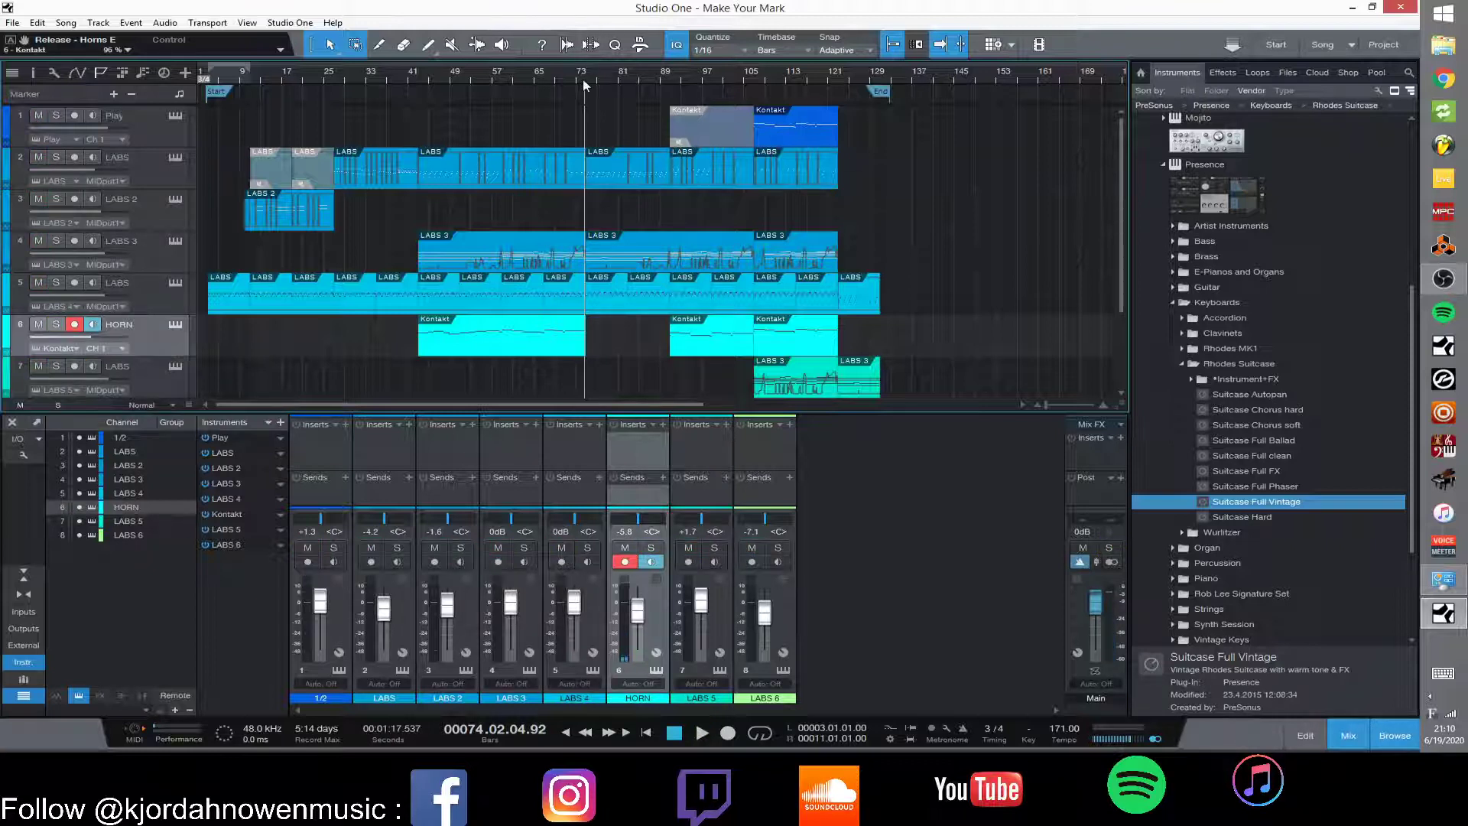
key("space")
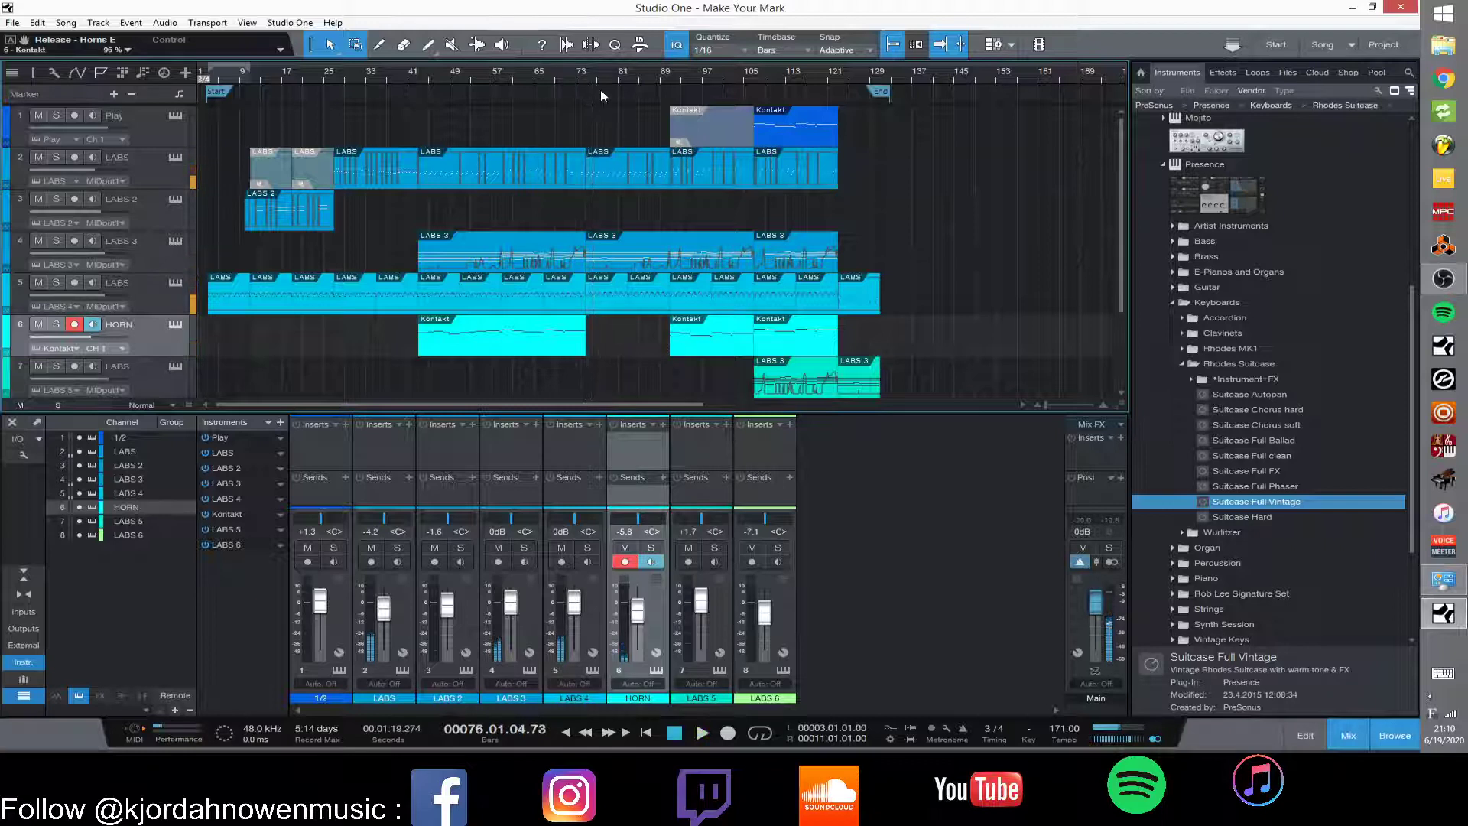
left_click(587, 78)
key("space")
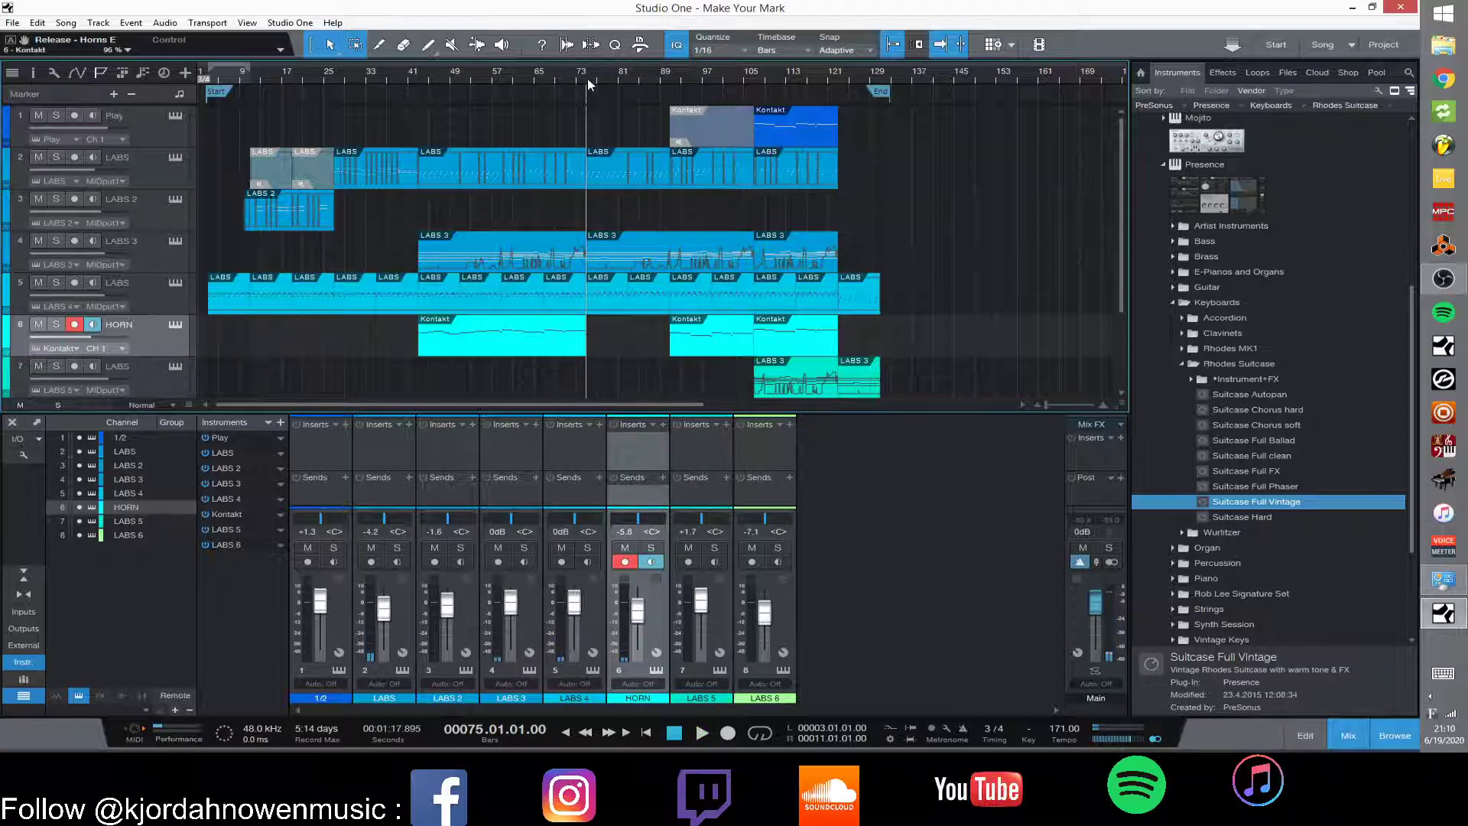
left_click(561, 76)
key("space")
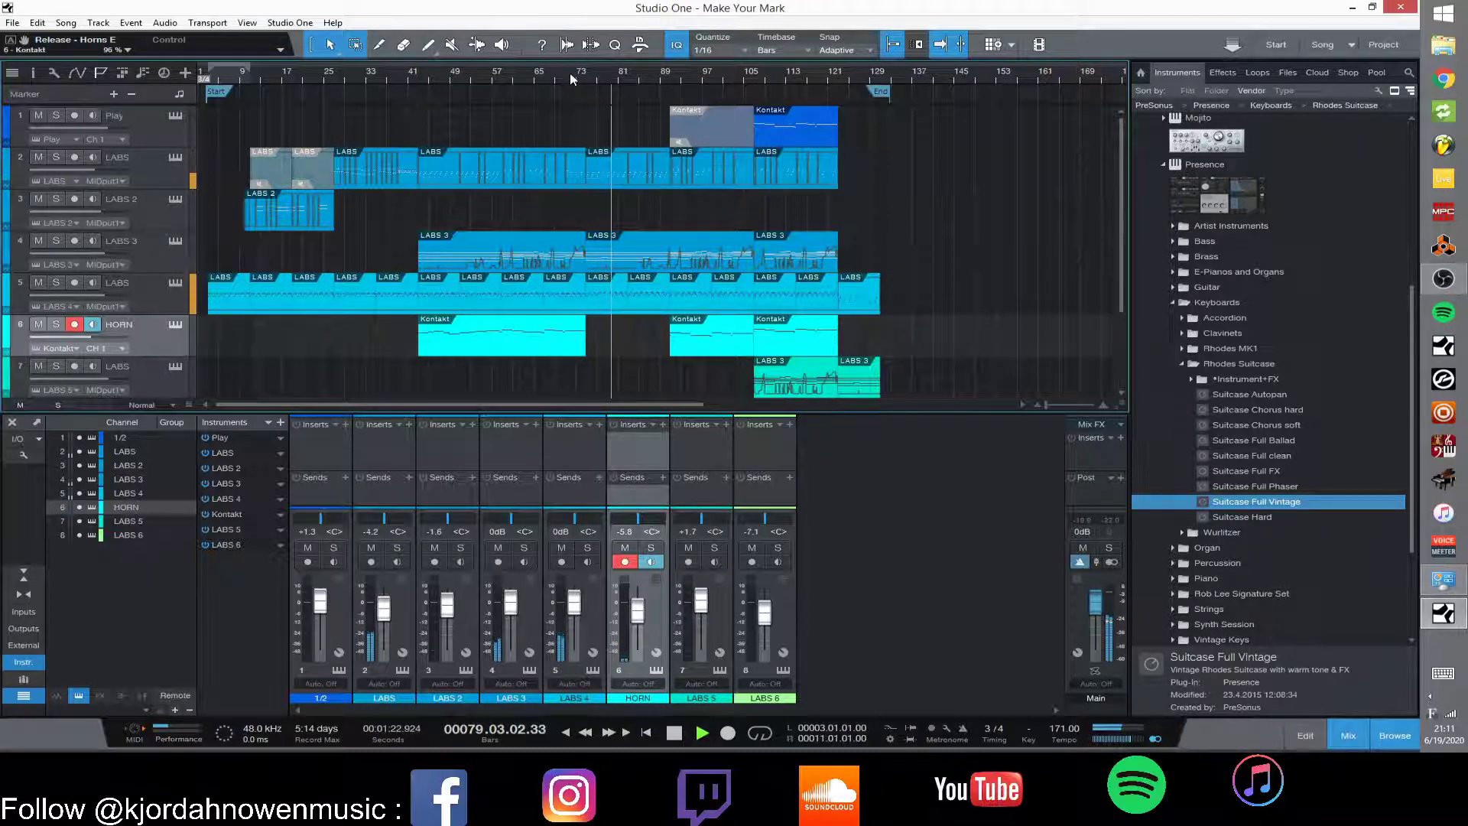
key("space")
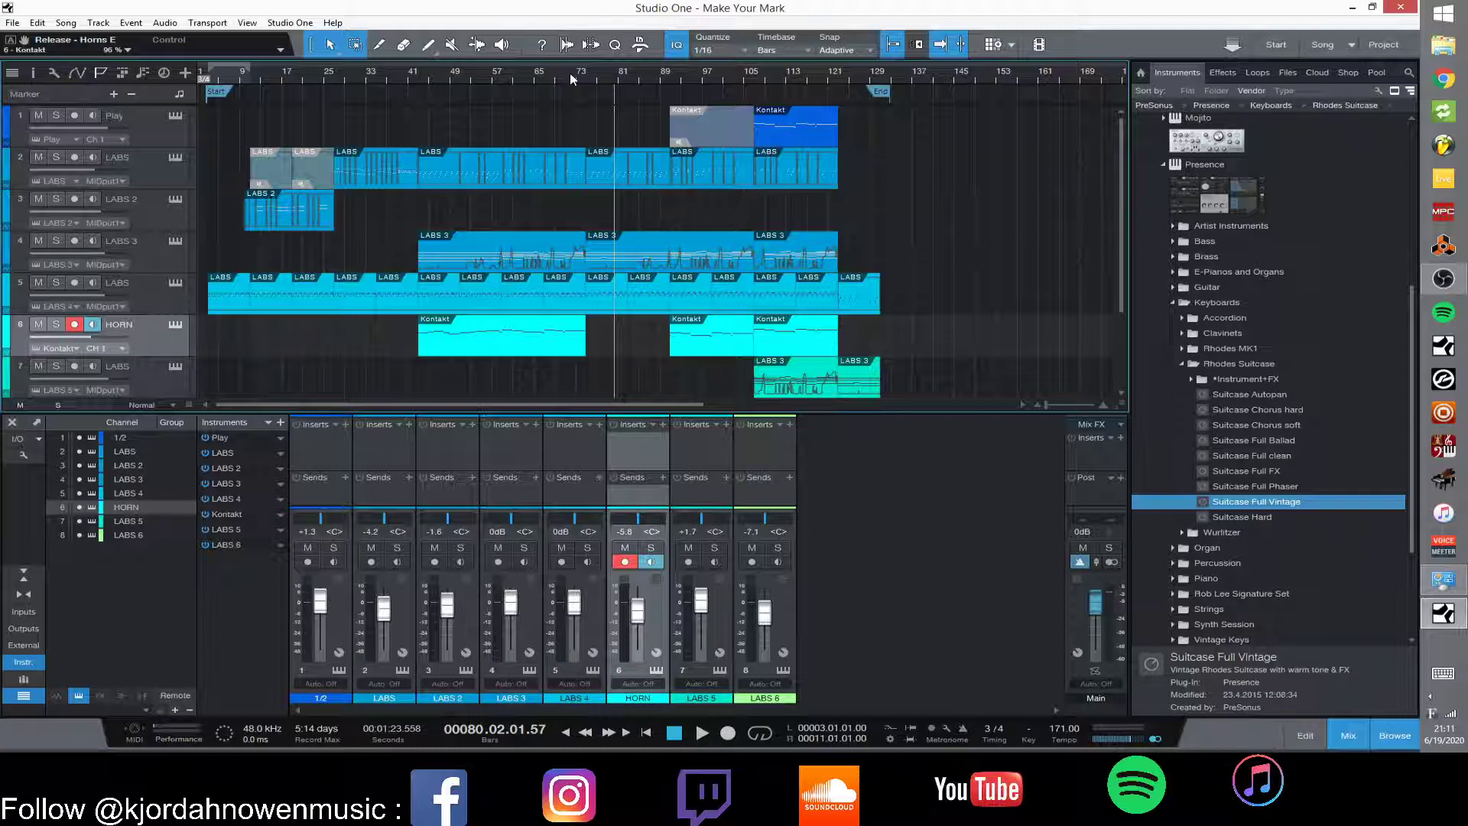
Play the full arrangement from bar 75 into the final section, following the HORN, choir and lower LABS tracks.
left_click(587, 84)
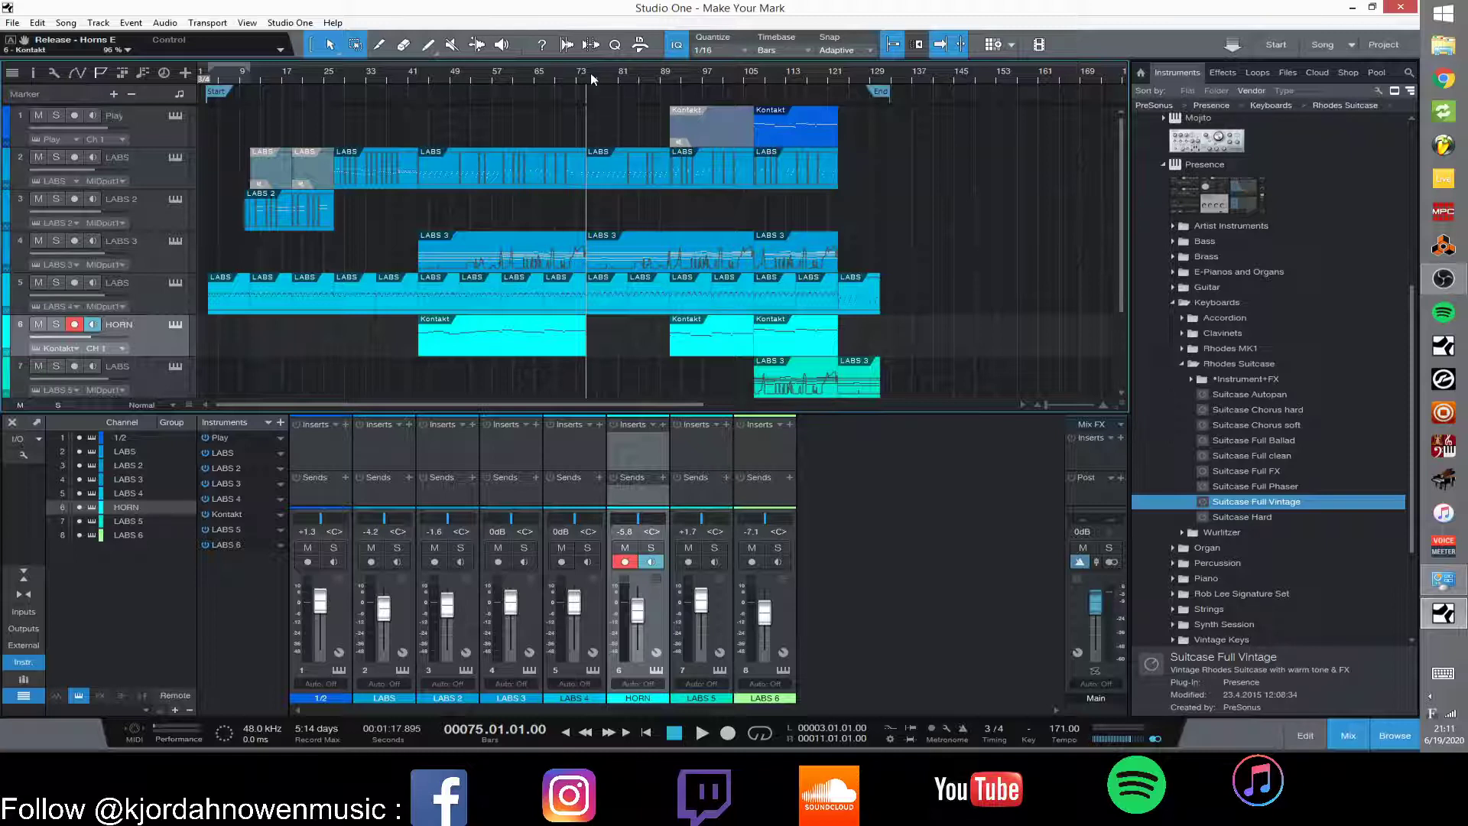
key("space")
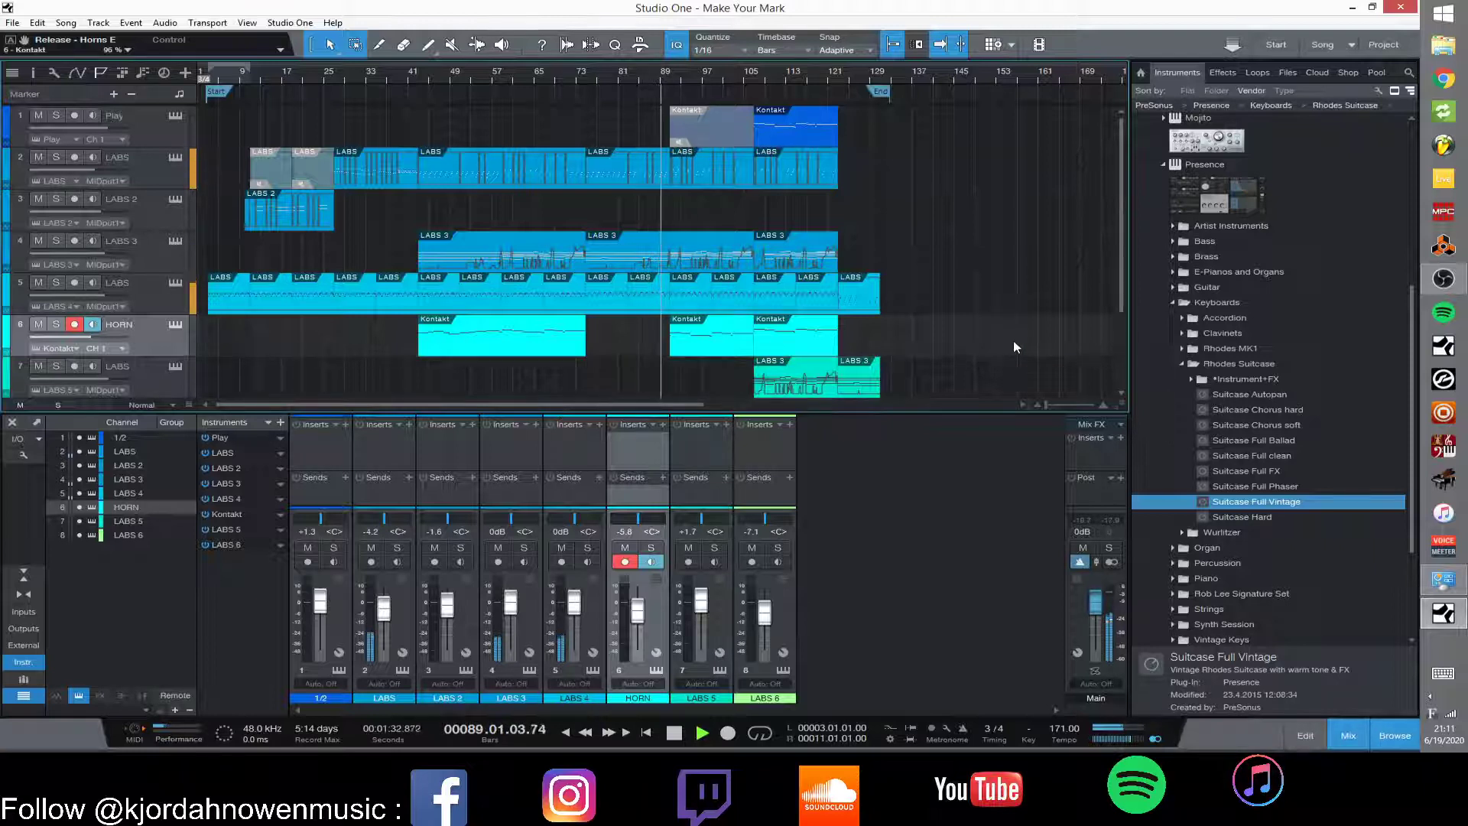
scroll(984, 352, "down", 2)
scroll(984, 352, "down", 1)
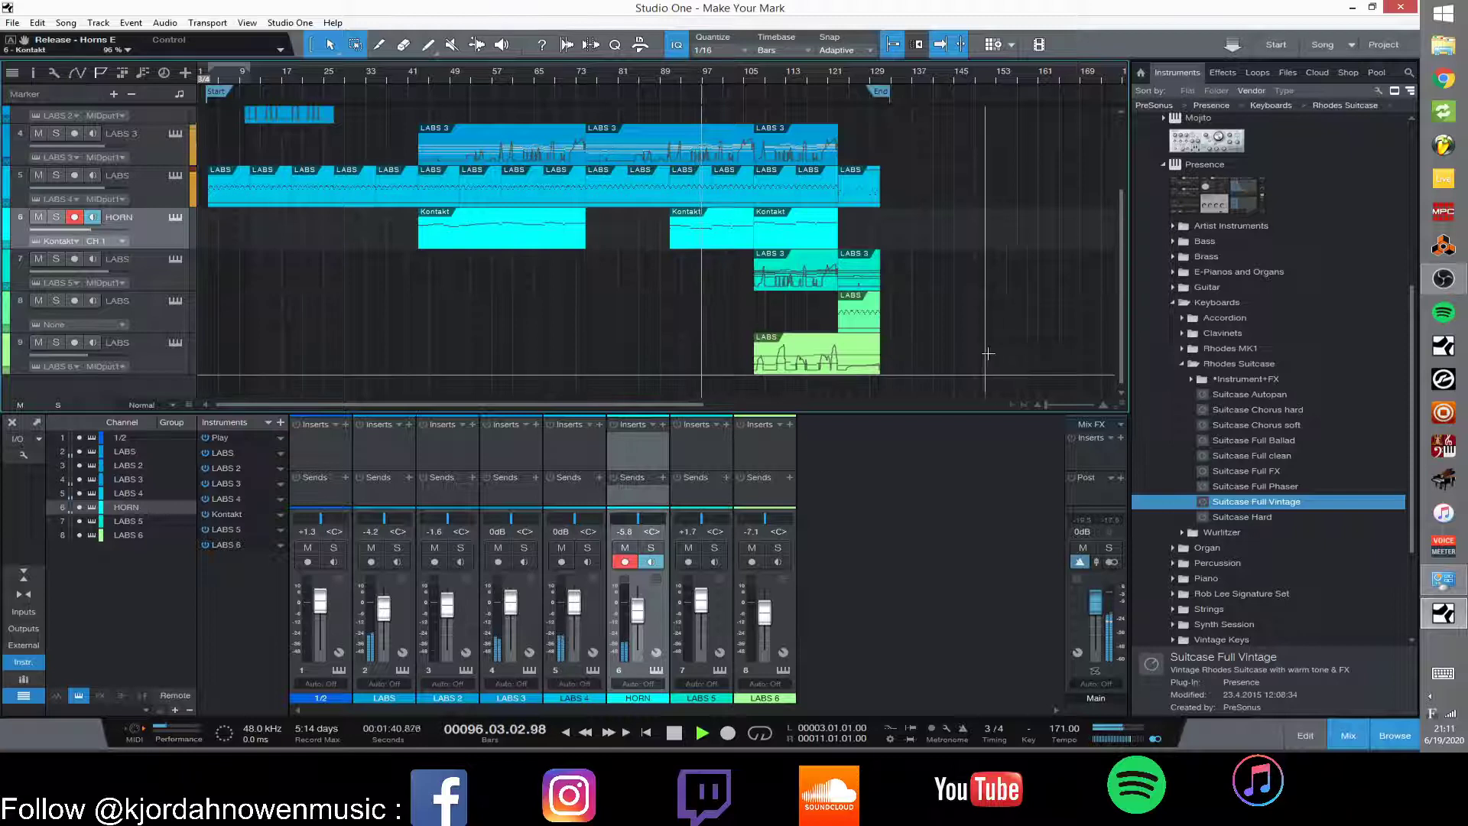
scroll(997, 352, "up", 2)
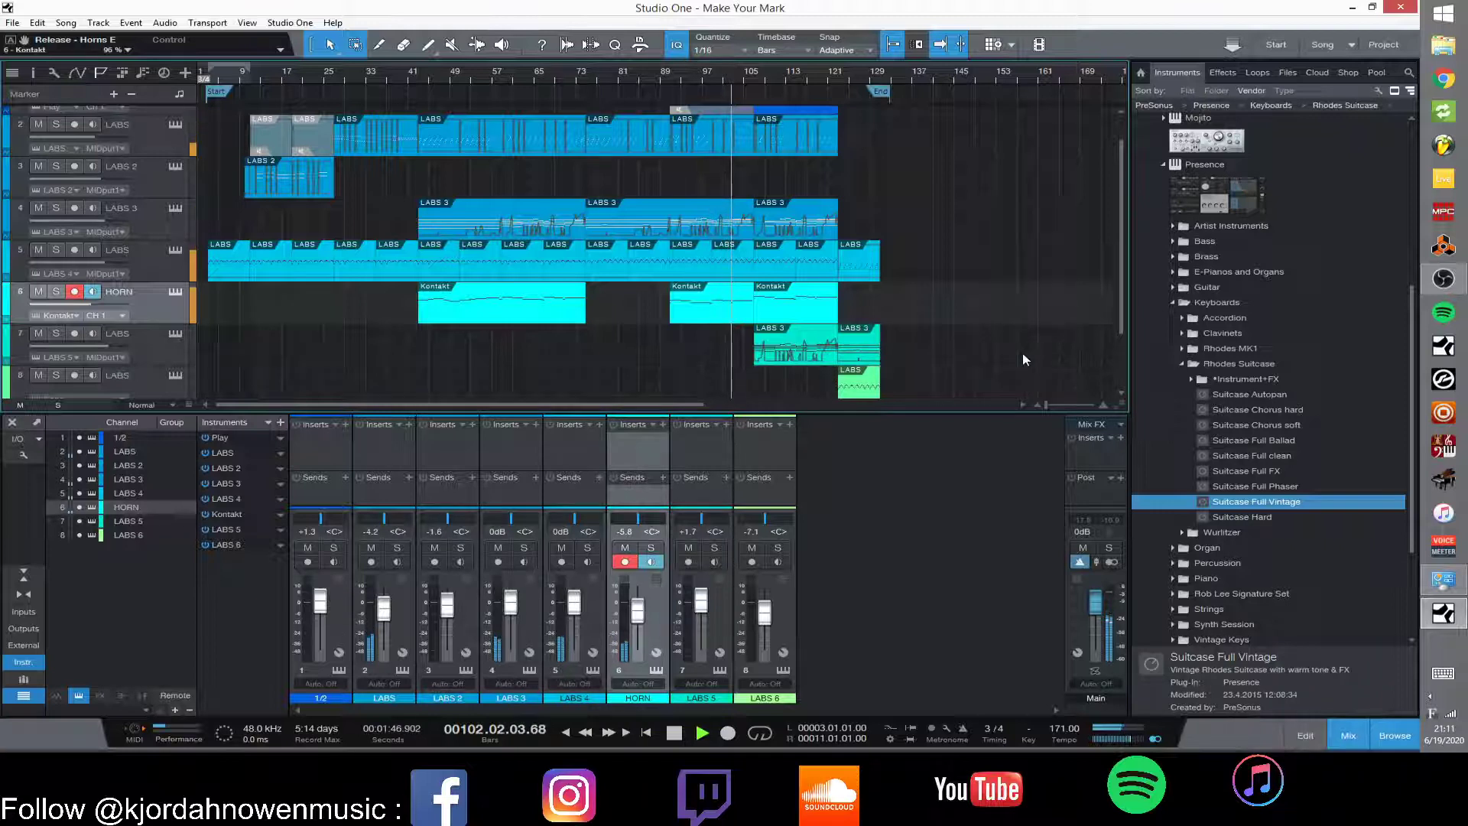
scroll(1029, 360, "down", 1)
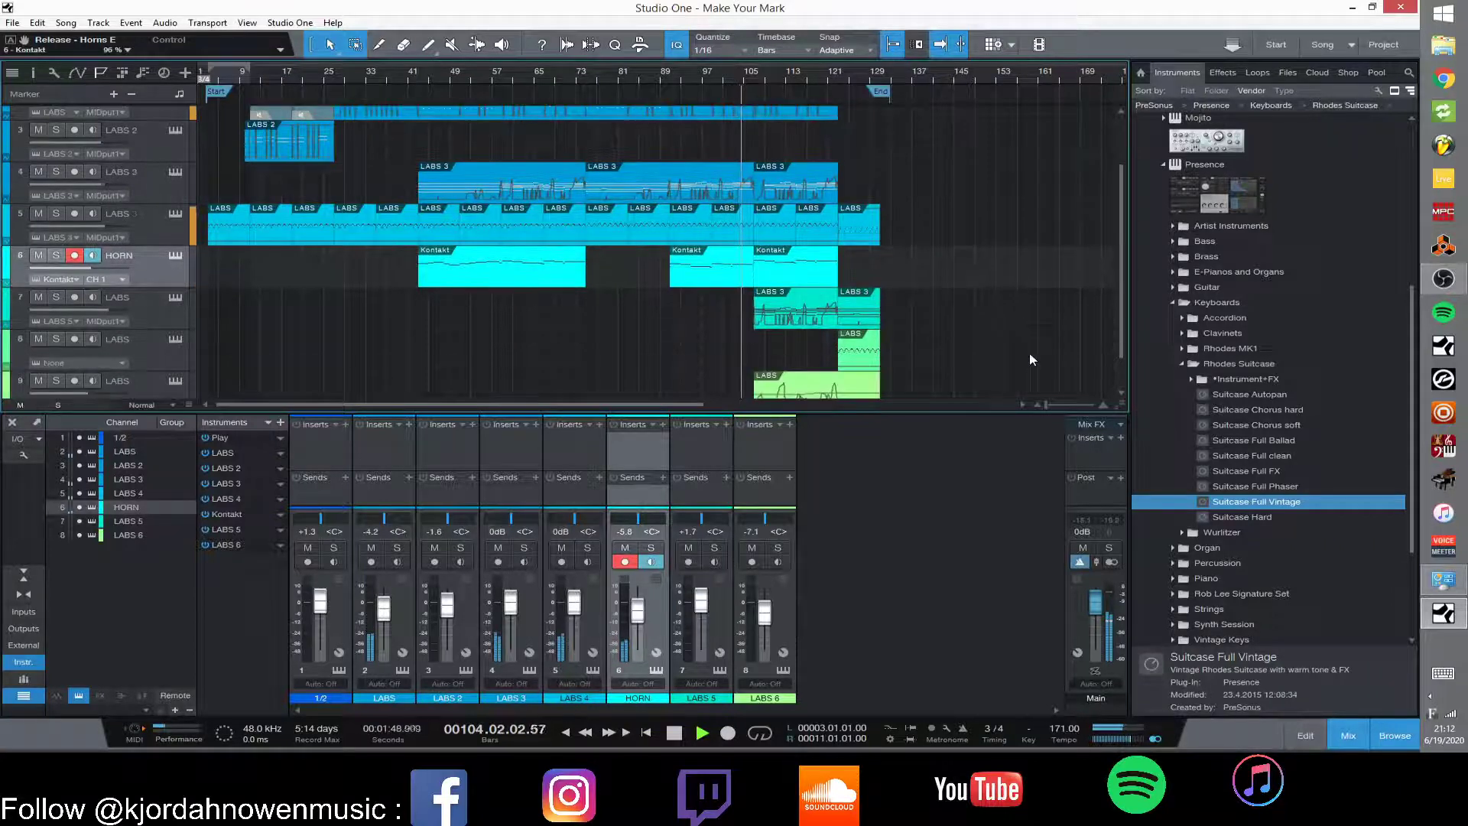
scroll(1029, 359, "down", 1)
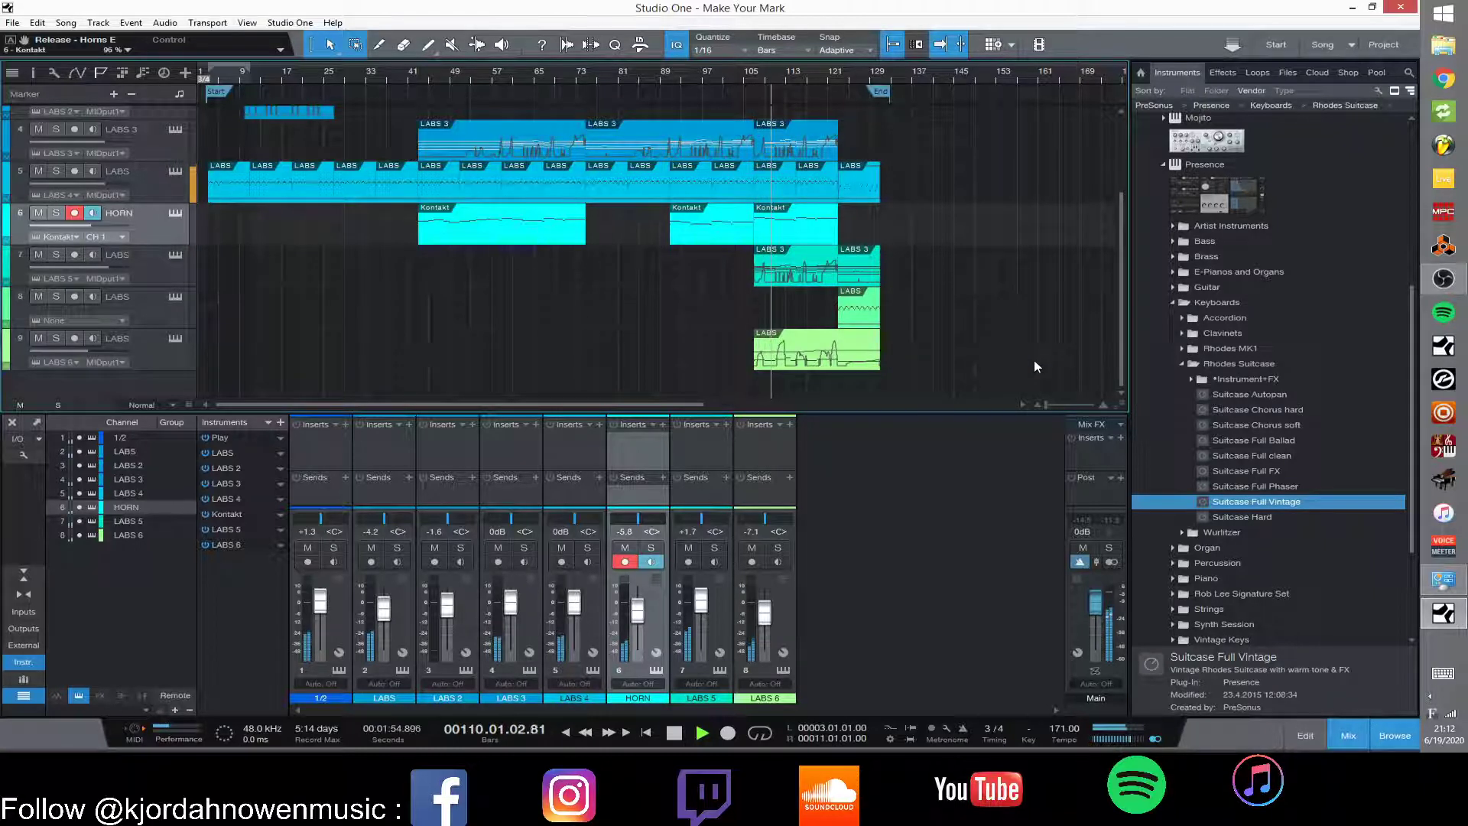
scroll(1030, 360, "up", 2)
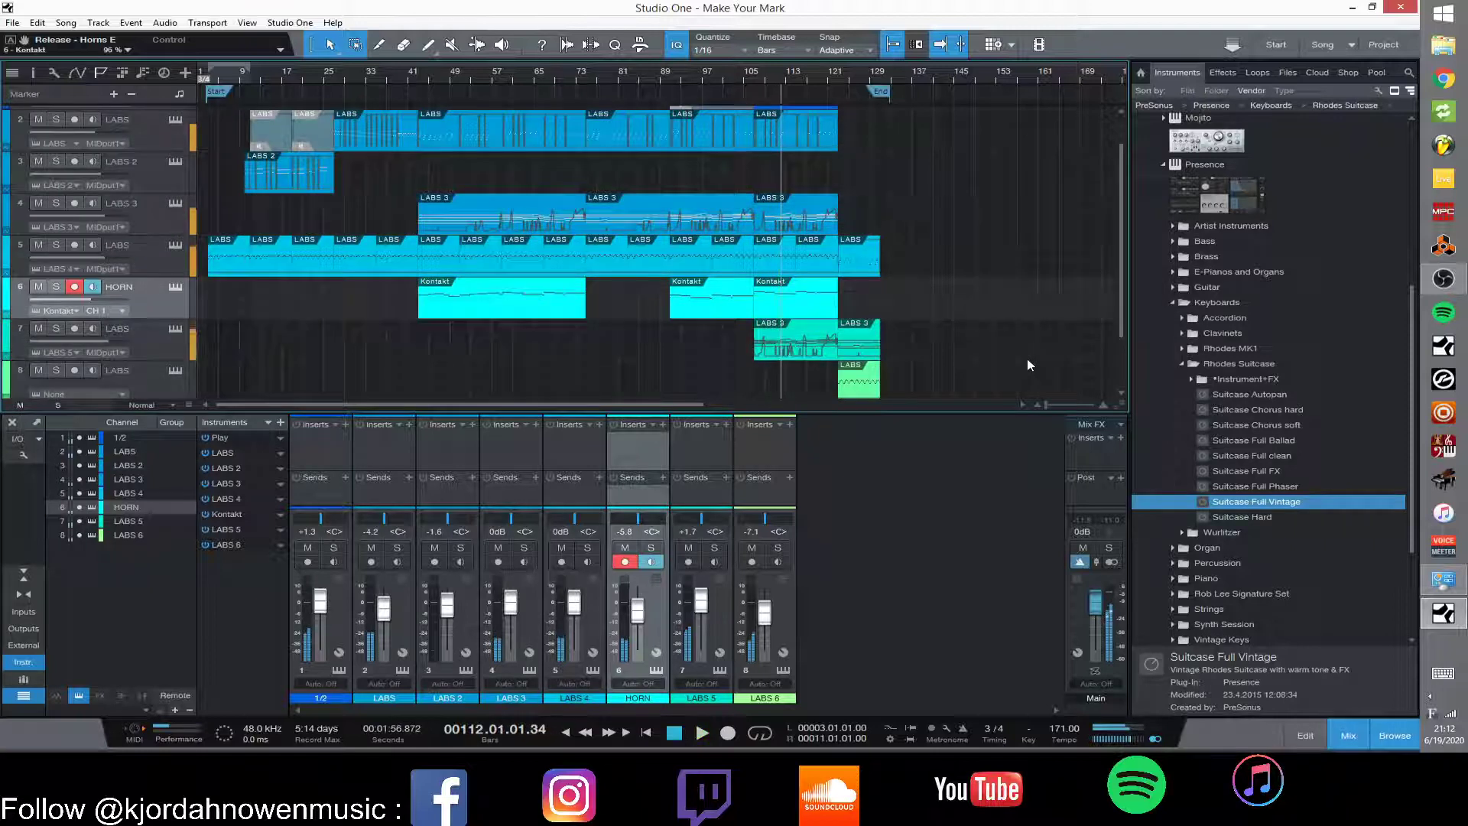
Solo the Play track, audition its clip from bar 107, and return the playhead to bar 107.
left_click(750, 80)
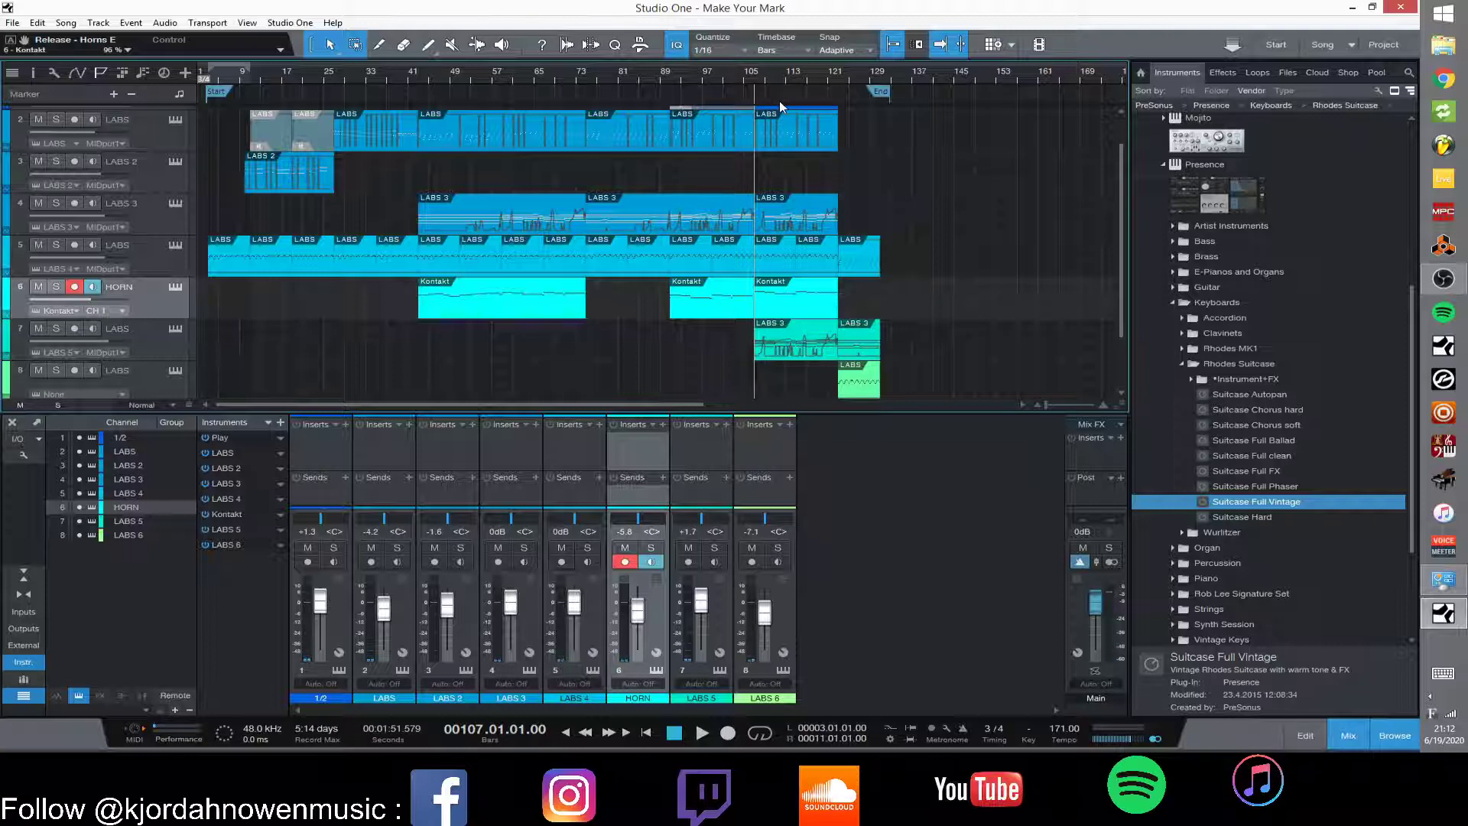
scroll(813, 330, "down", 2)
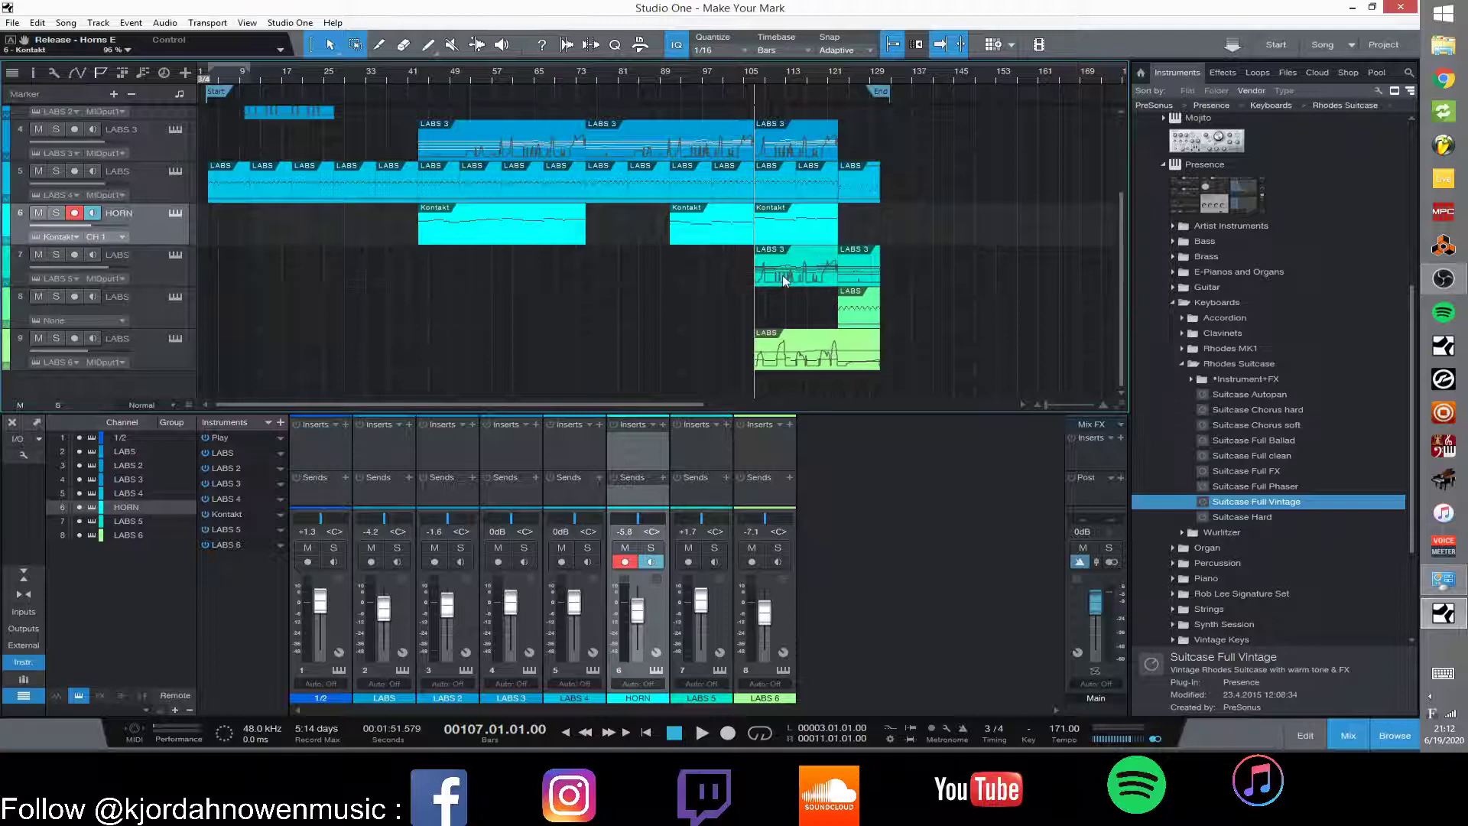
scroll(941, 345, "up", 3)
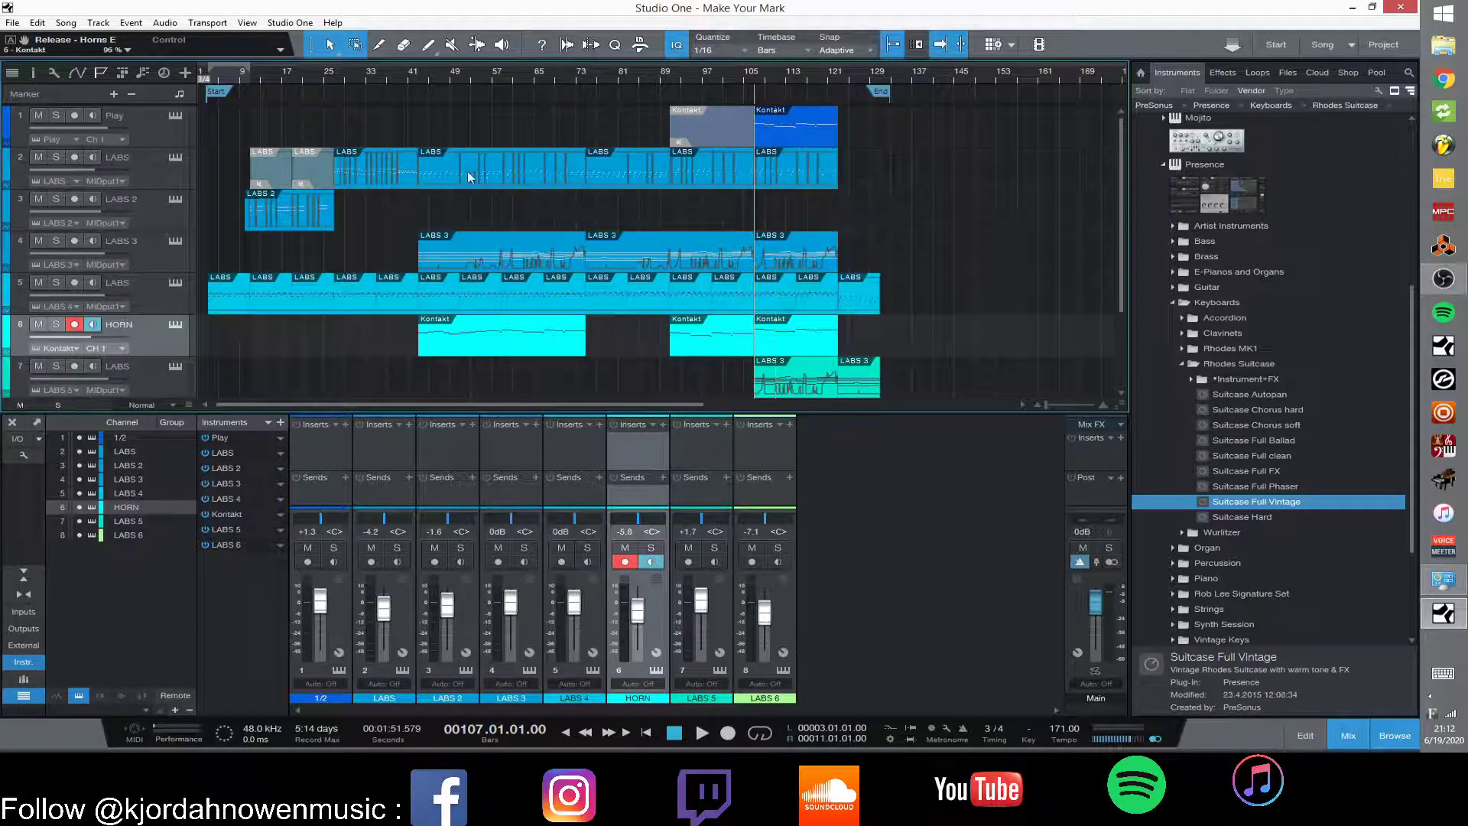
left_click(56, 115)
key("space")
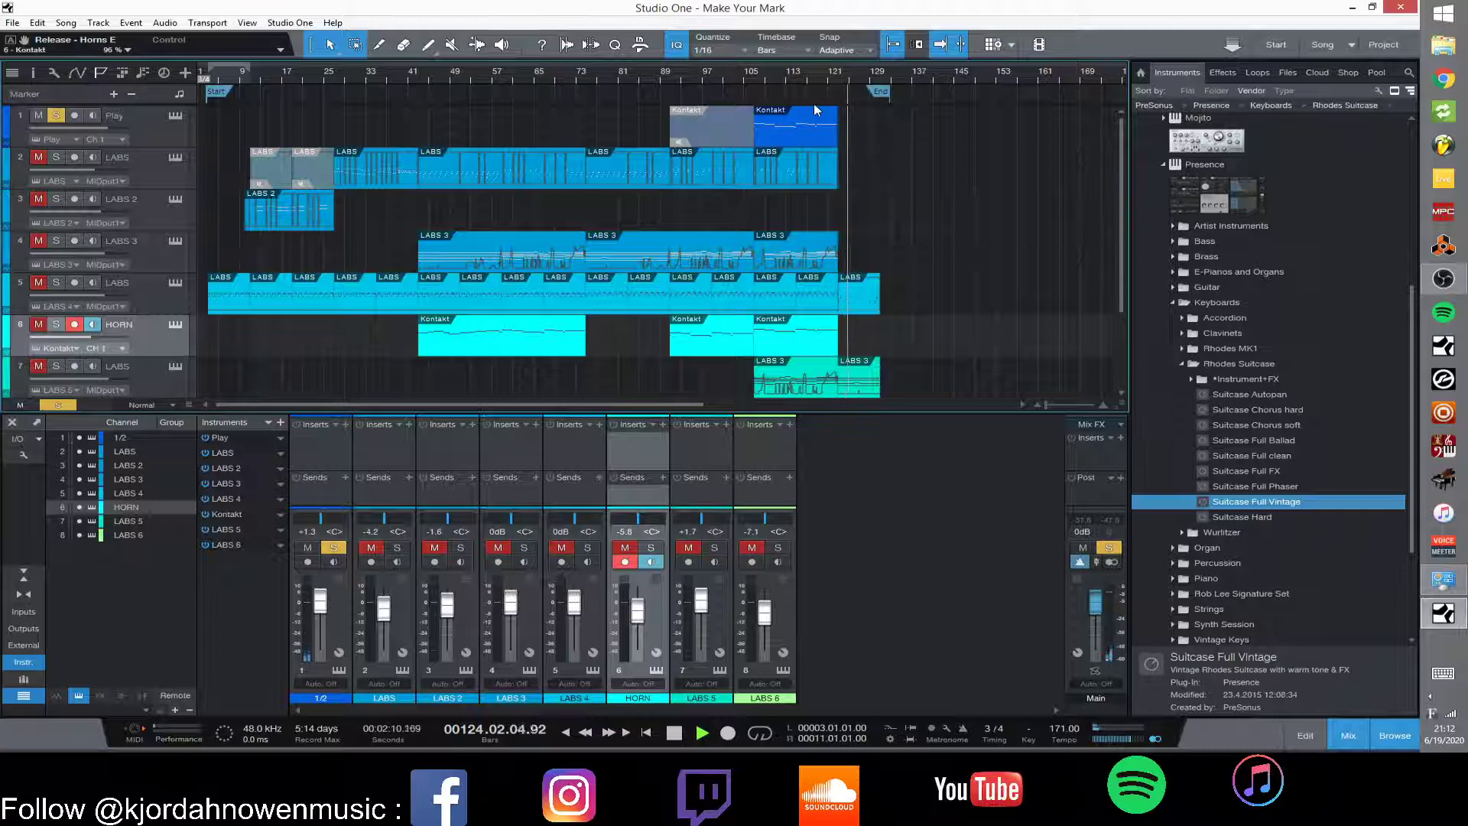
key("space")
left_click(755, 80)
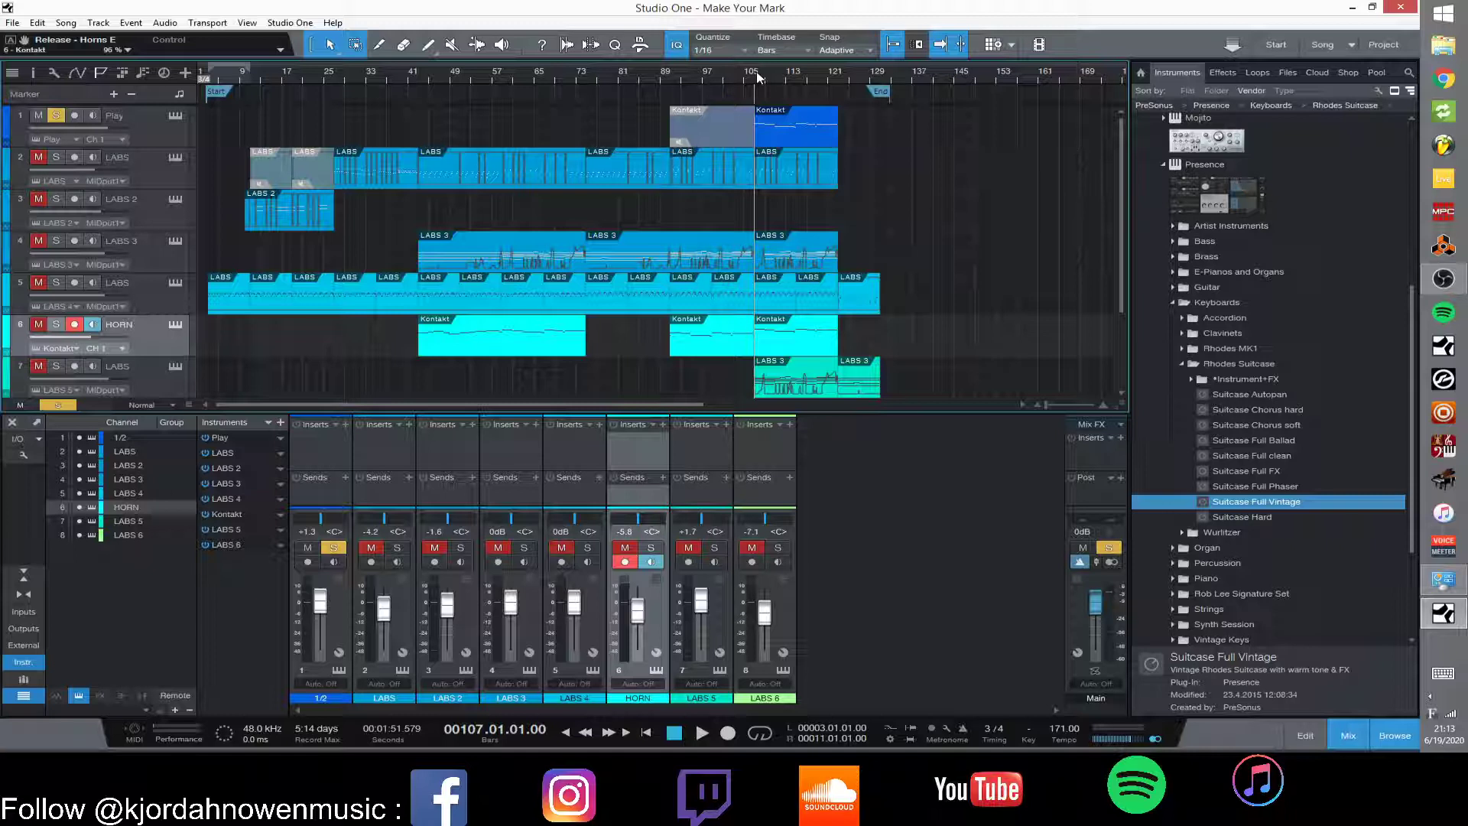
Open the Play track's instrument, examine its choir library and loaded patch, and close the window.
left_click(175, 117)
key("F11")
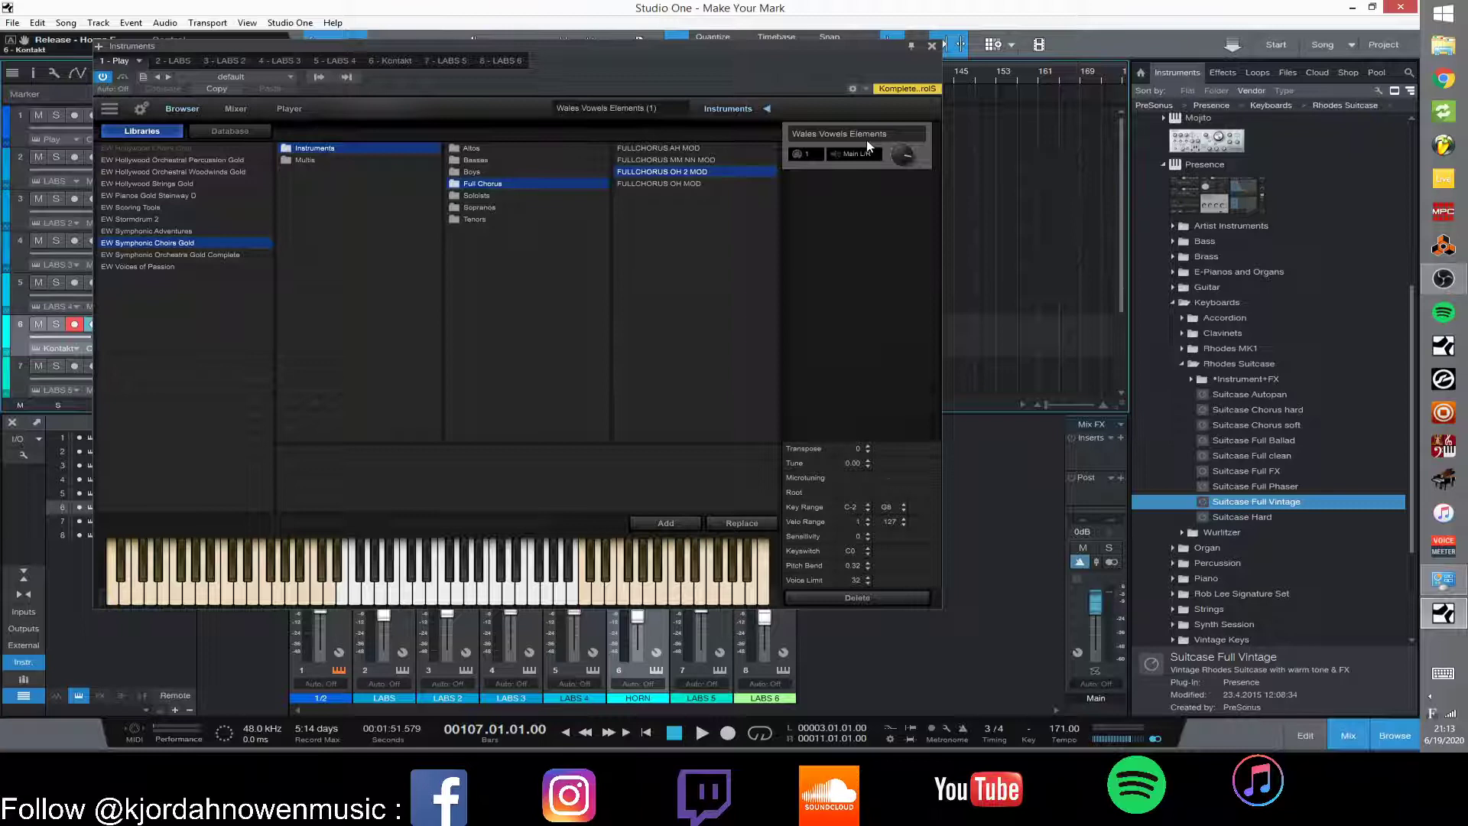
left_click(935, 47)
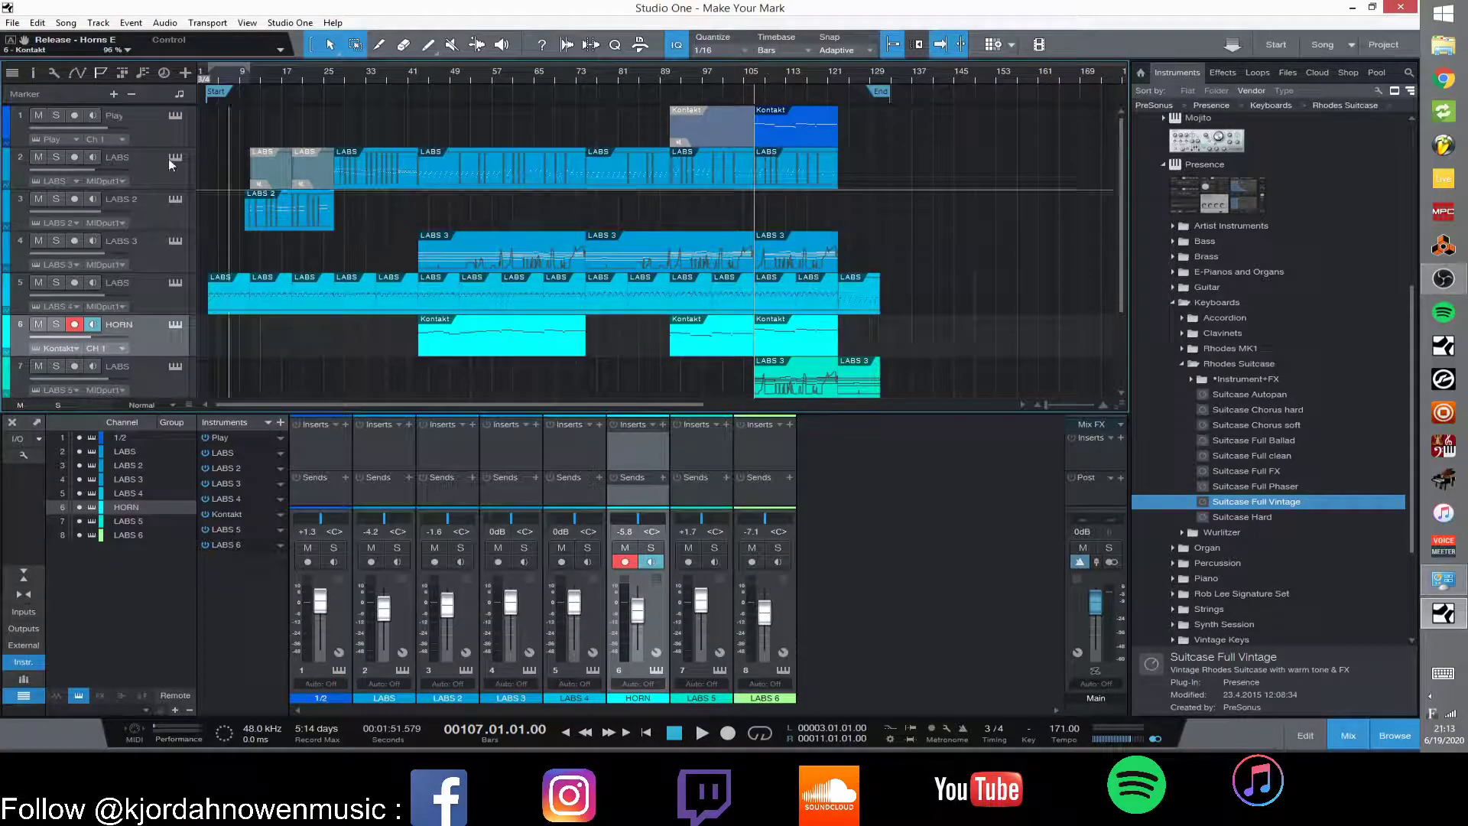
Solo LABS track 7, inspect its Choir: Long instrument, and audition the track from bar 107.
scroll(525, 174, "down", 3)
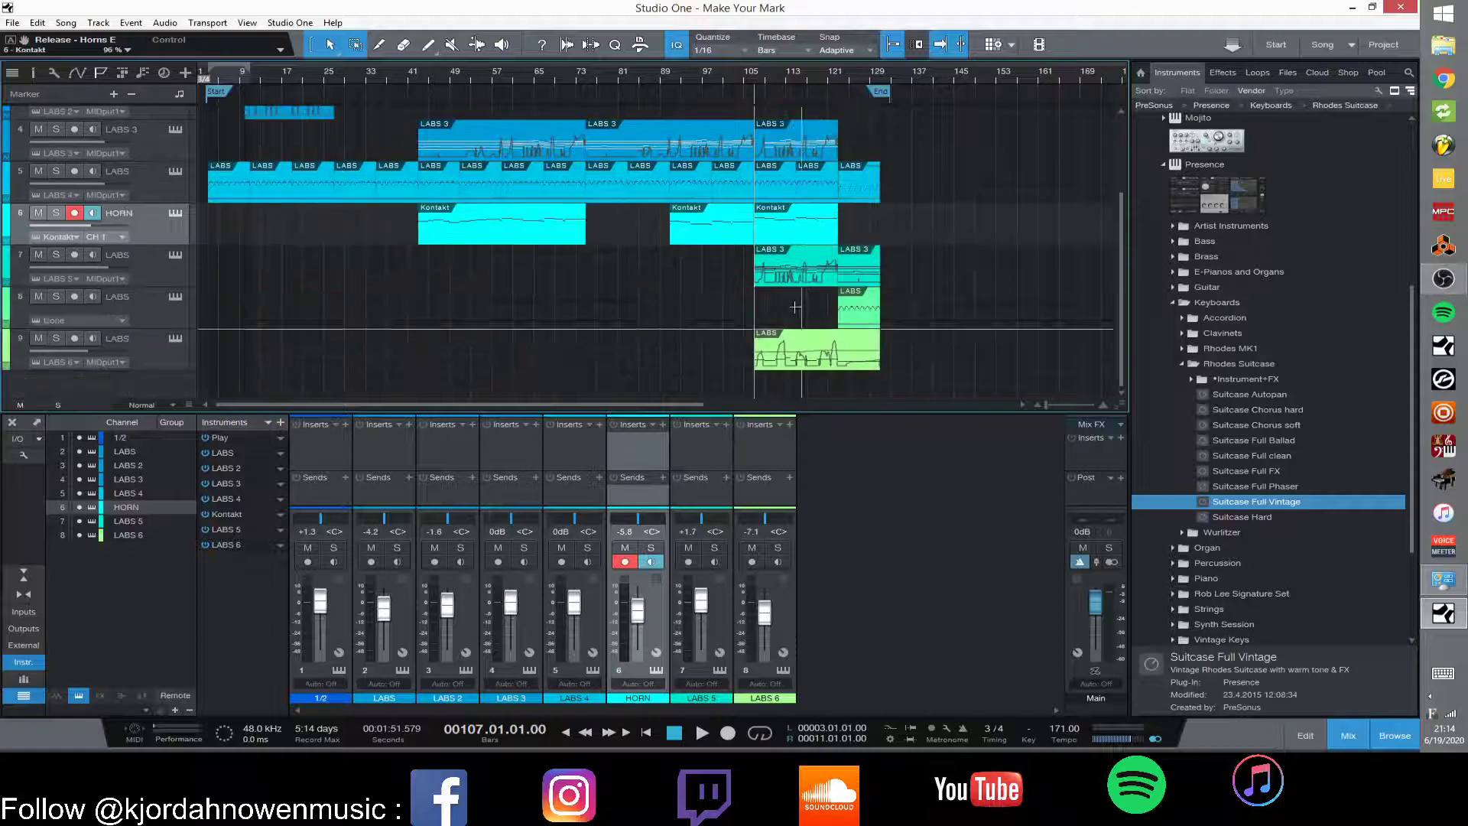
left_click(59, 258)
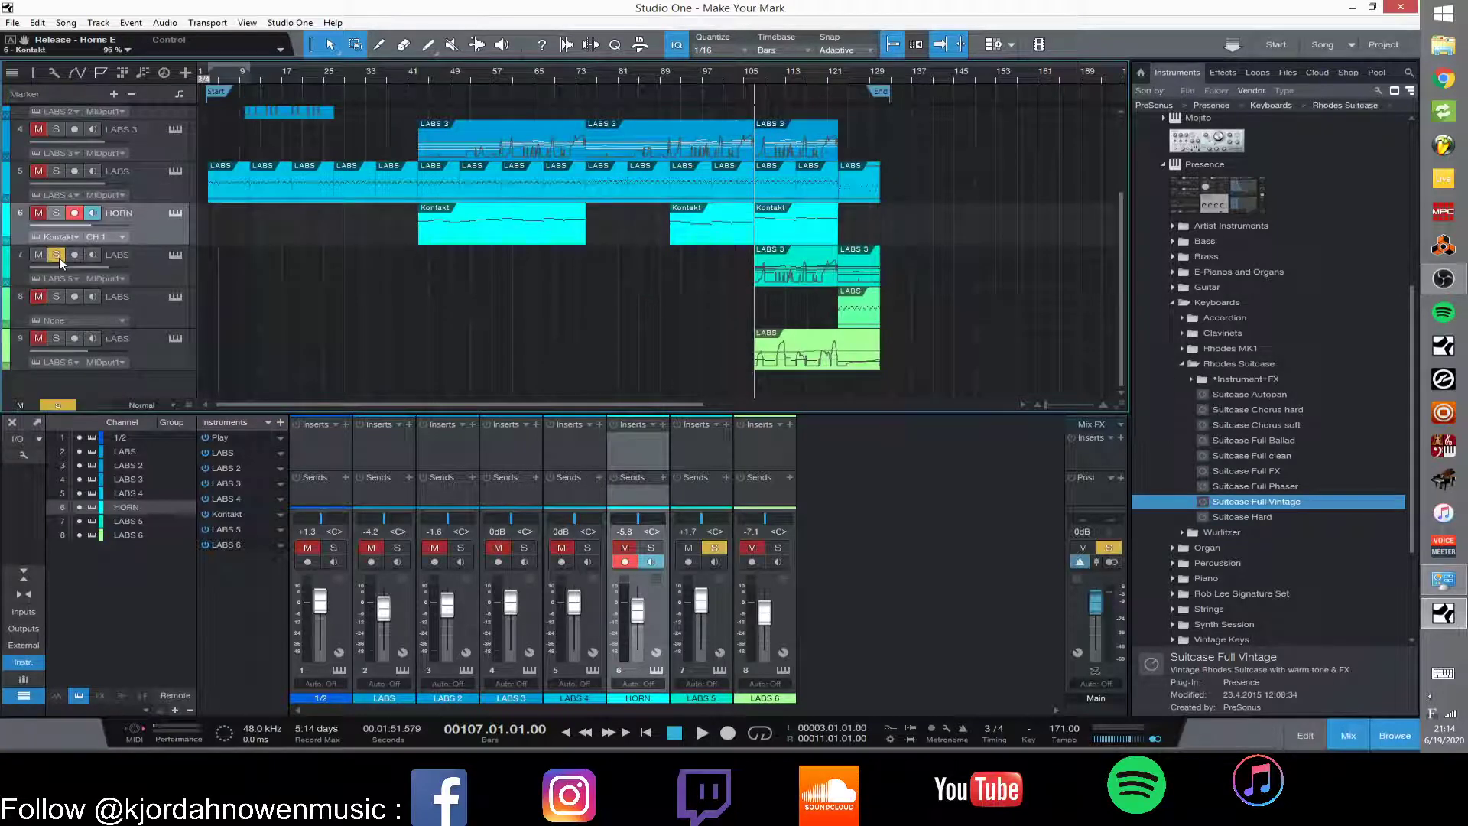
left_click(176, 256)
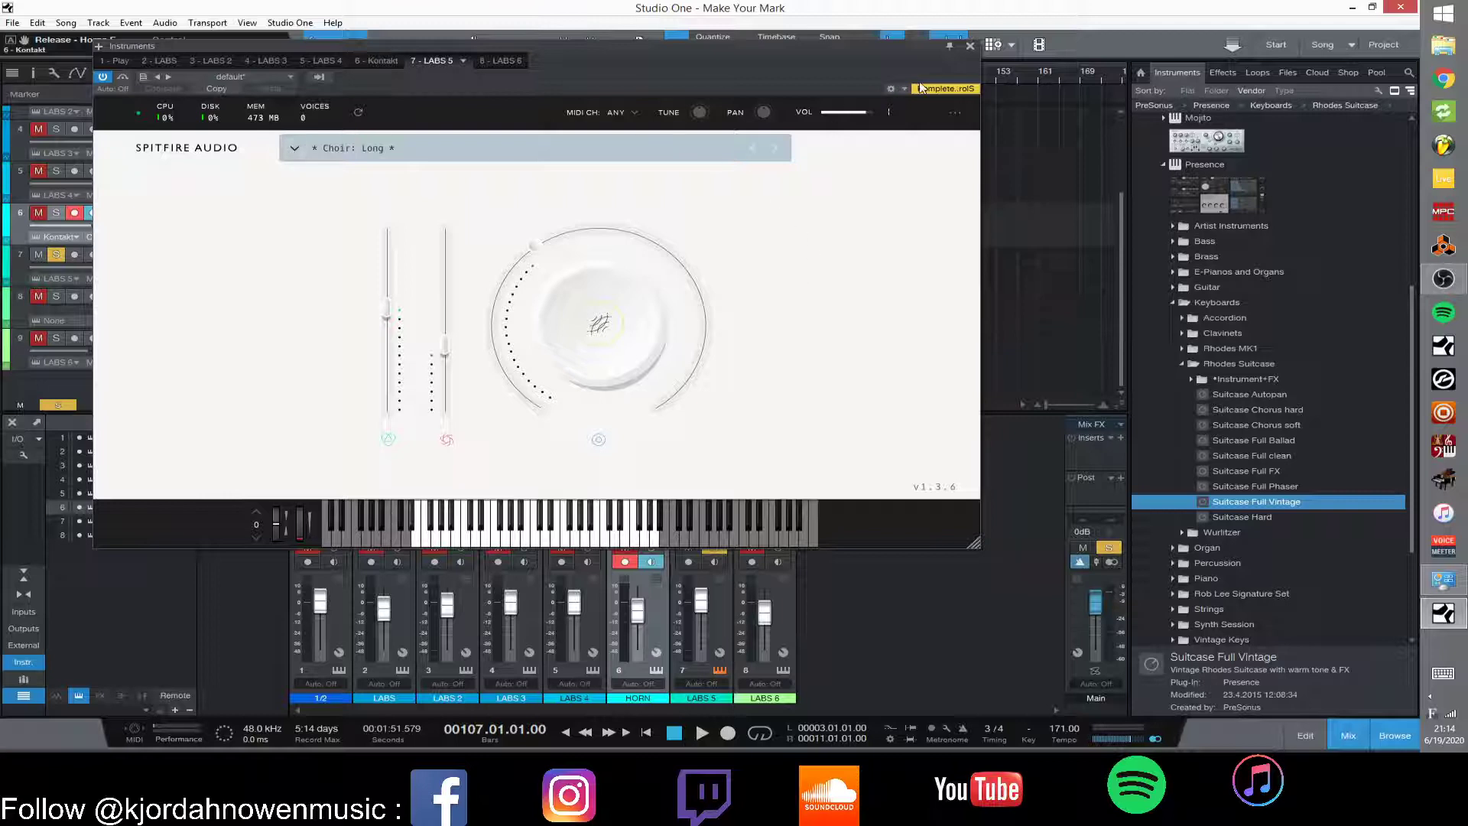
left_click(971, 44)
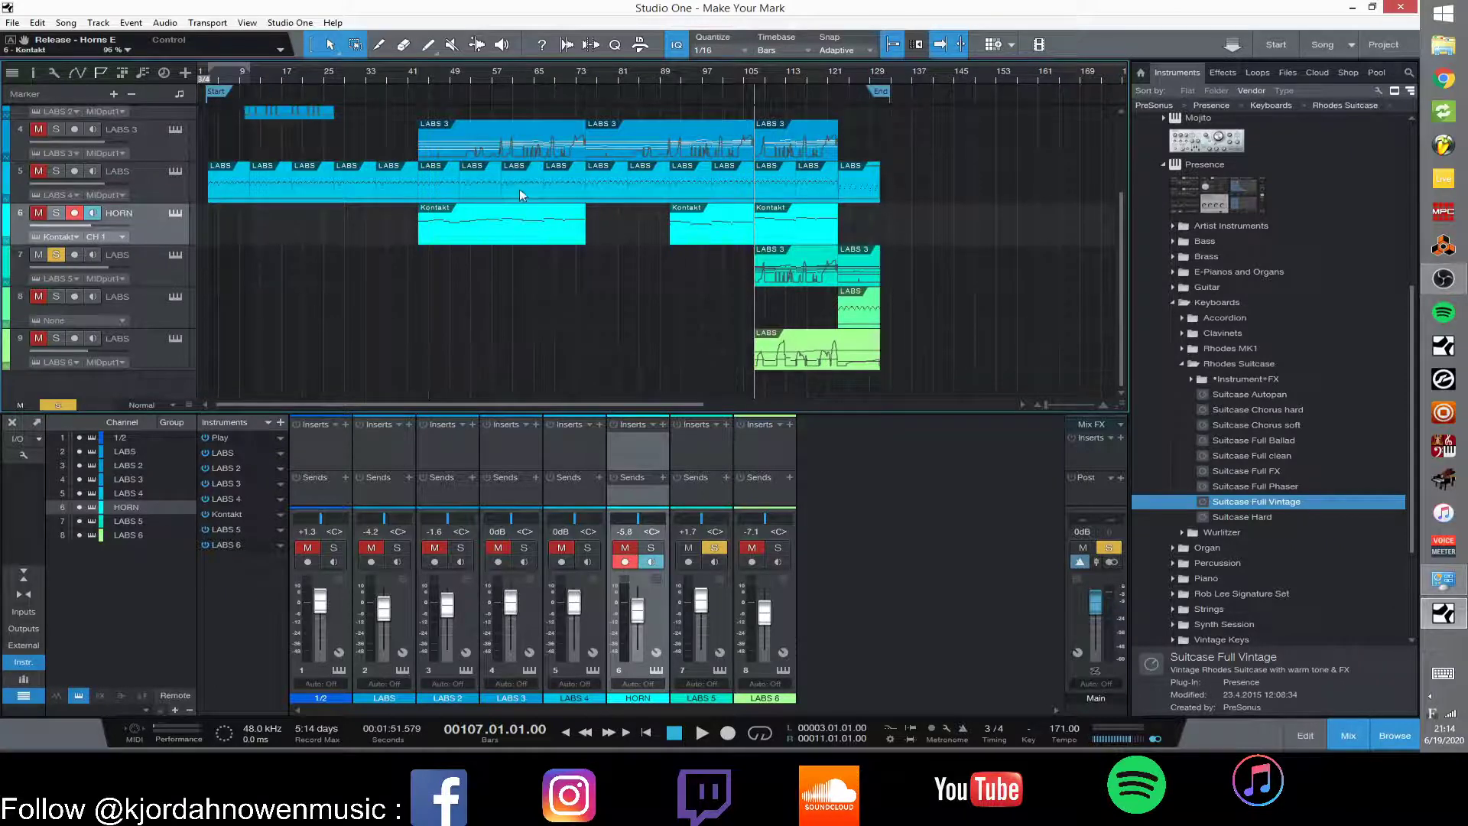
key("space")
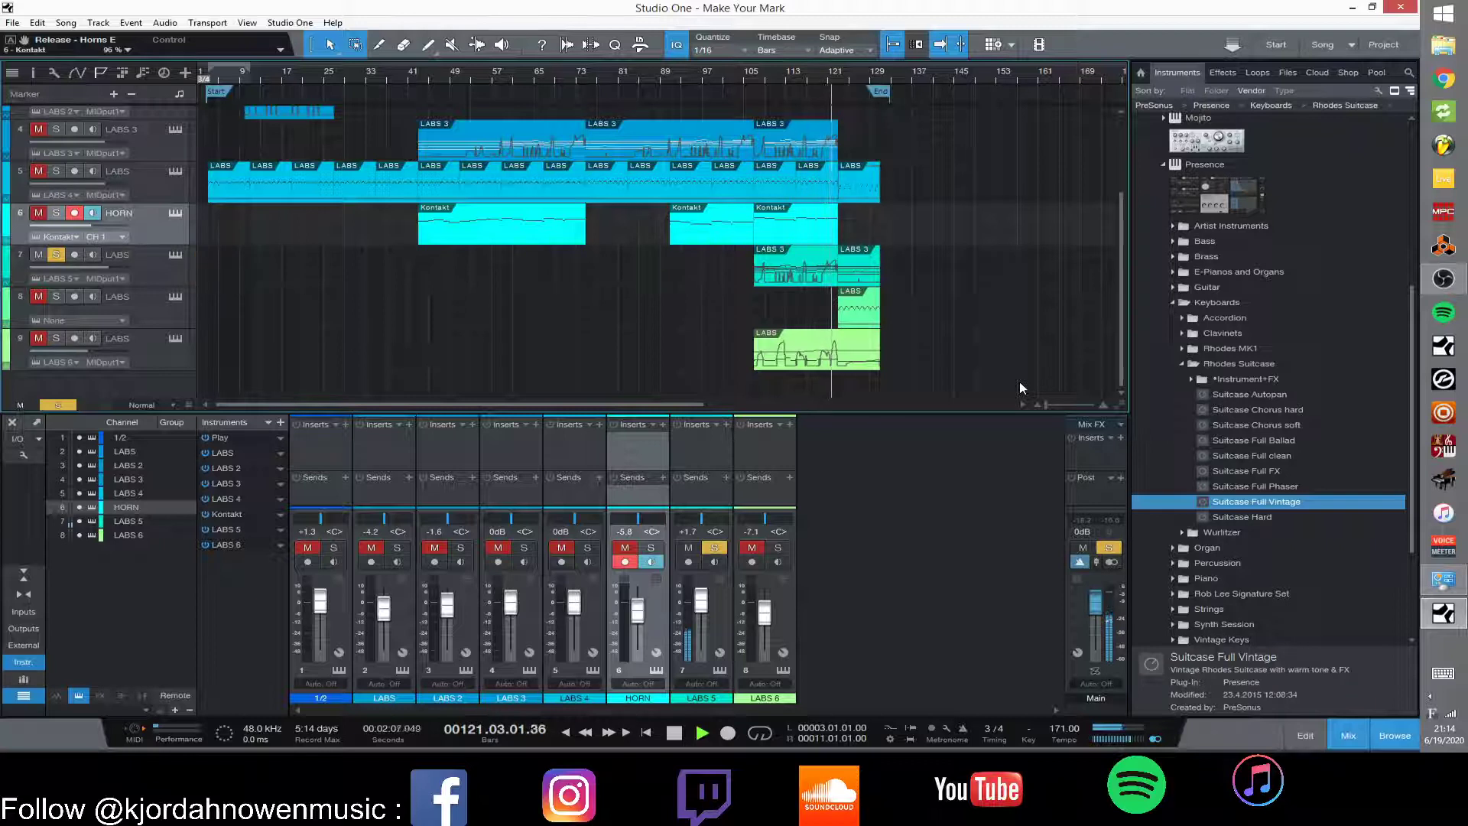
key("space")
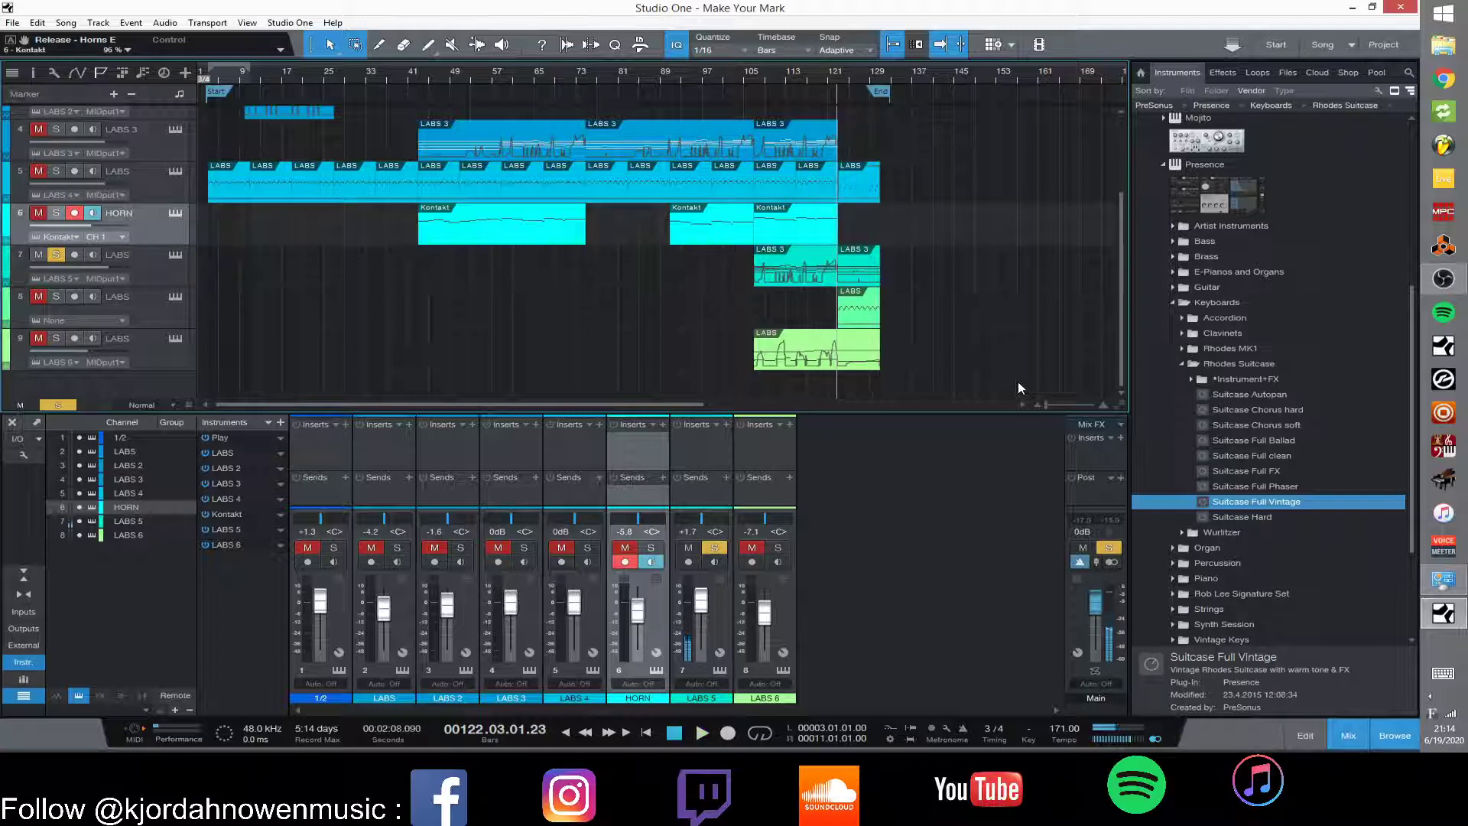
Add the Play track to the solo and audition it together with LABS track 7 from bar 107.
scroll(102, 191, "up", 3)
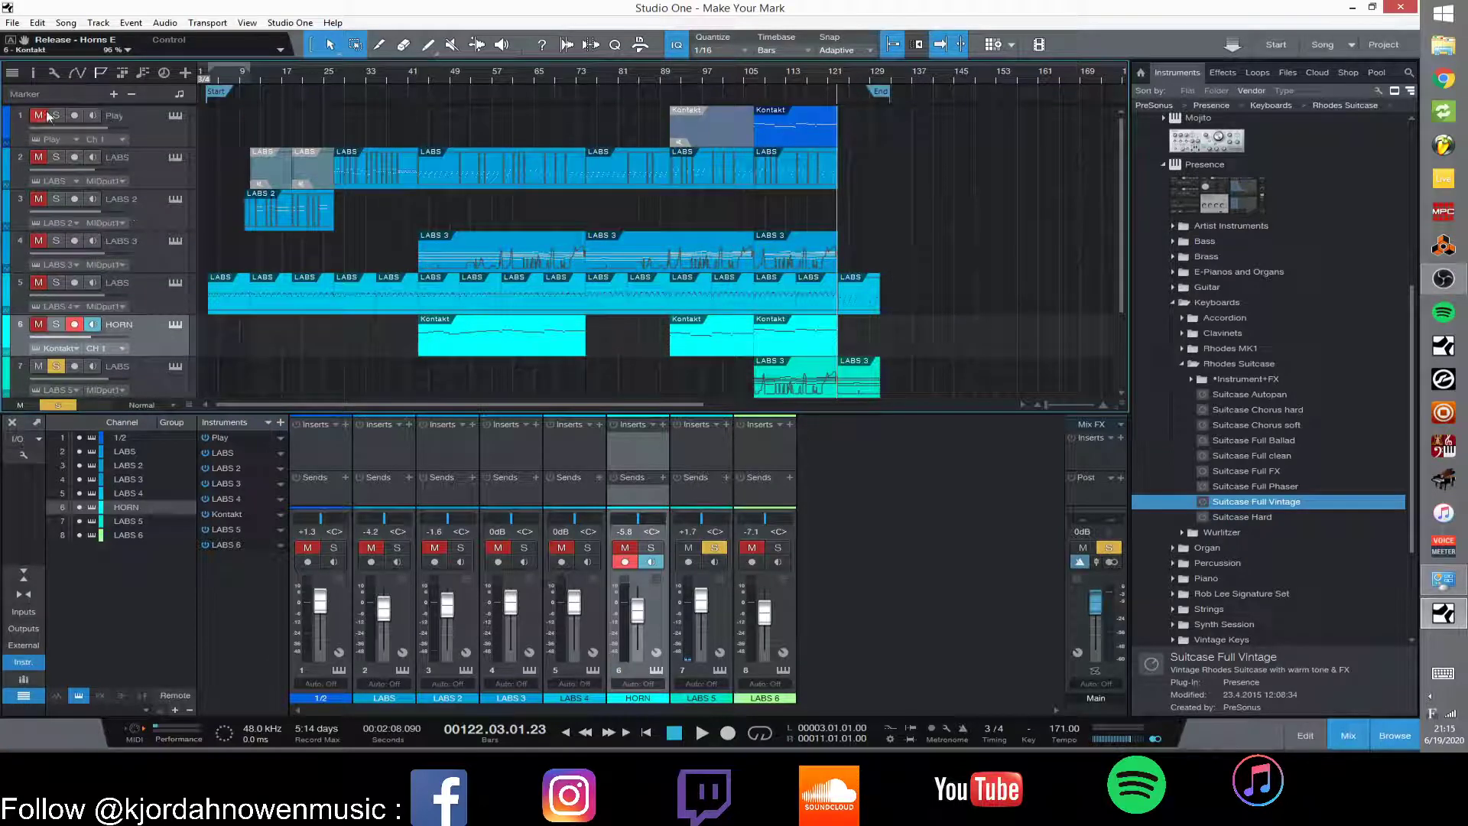
left_click(56, 116)
left_click(760, 76)
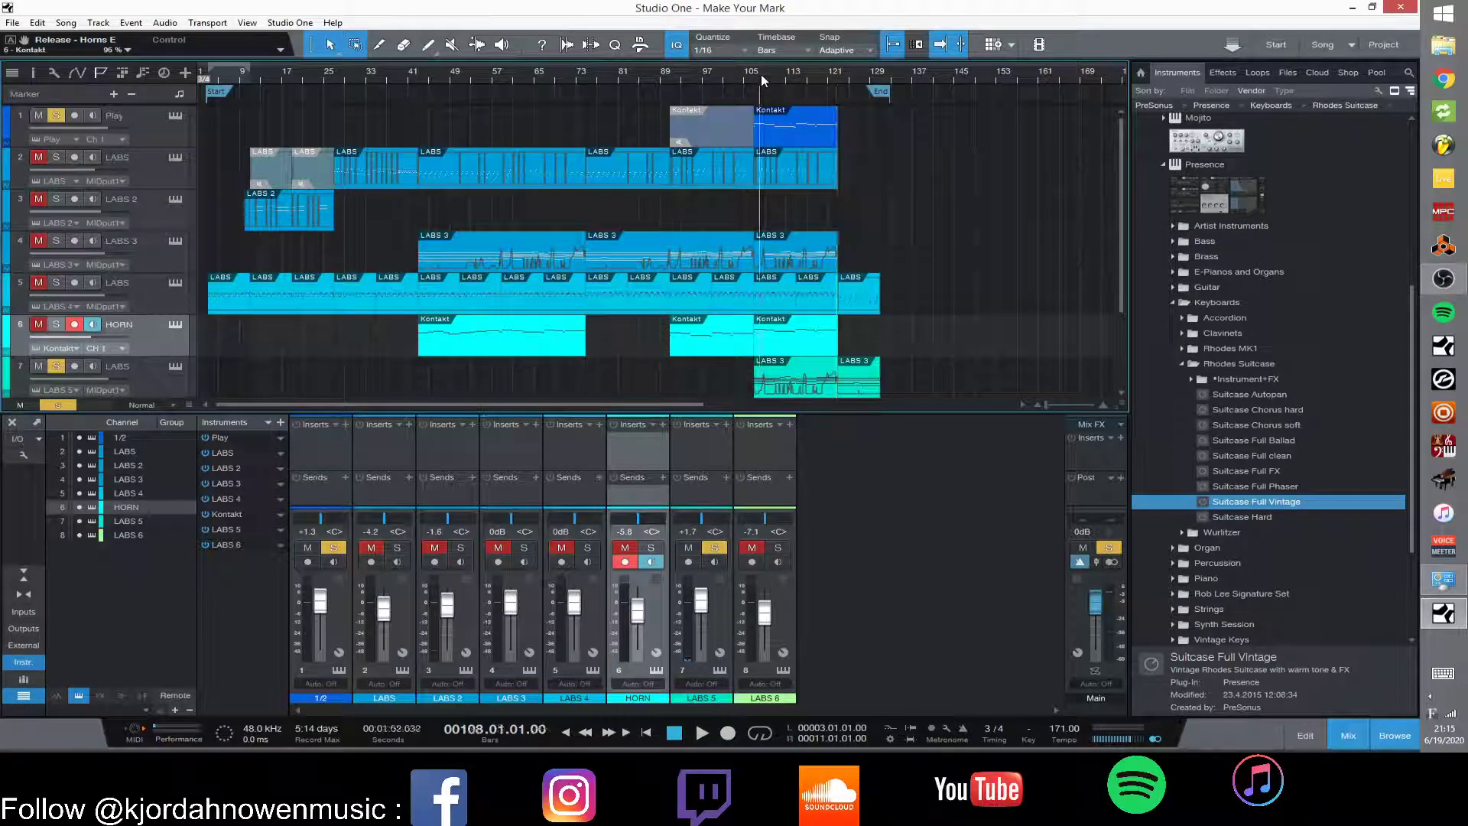
left_click(756, 73)
key("space")
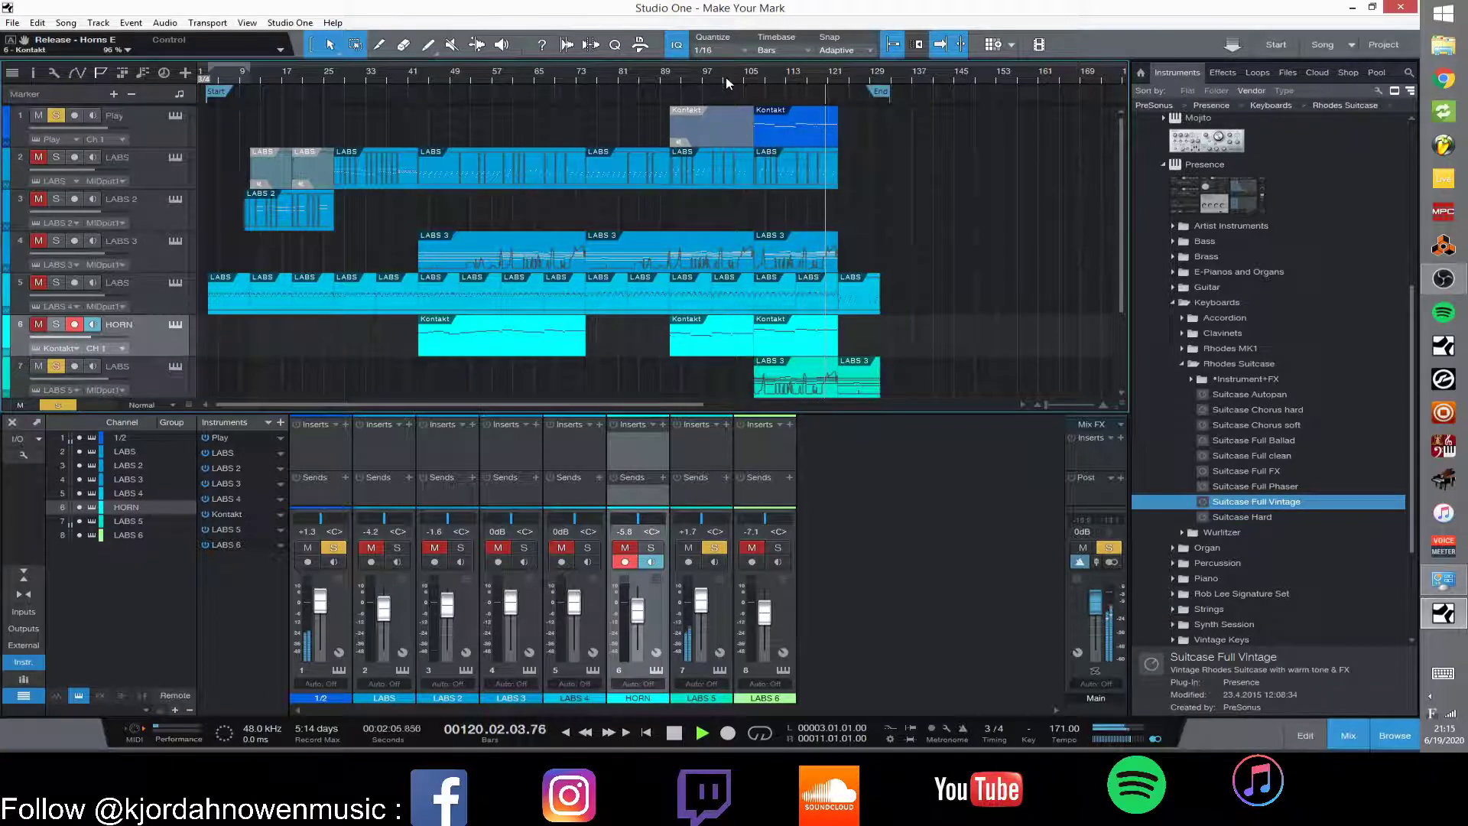
key("space")
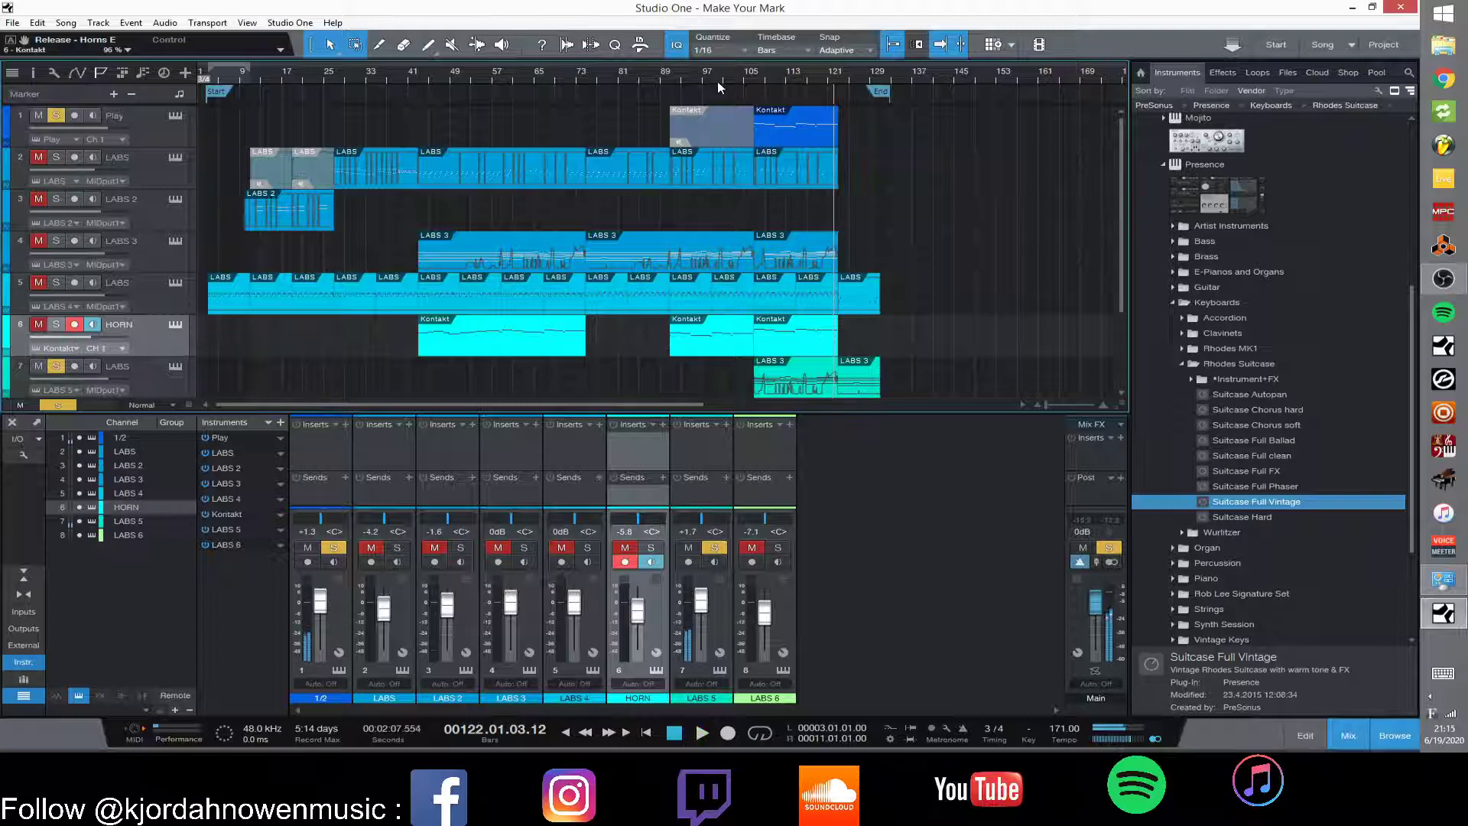
Add the HORN track to the soloed choir tracks and play the three together from about bar 107.
left_click(56, 325)
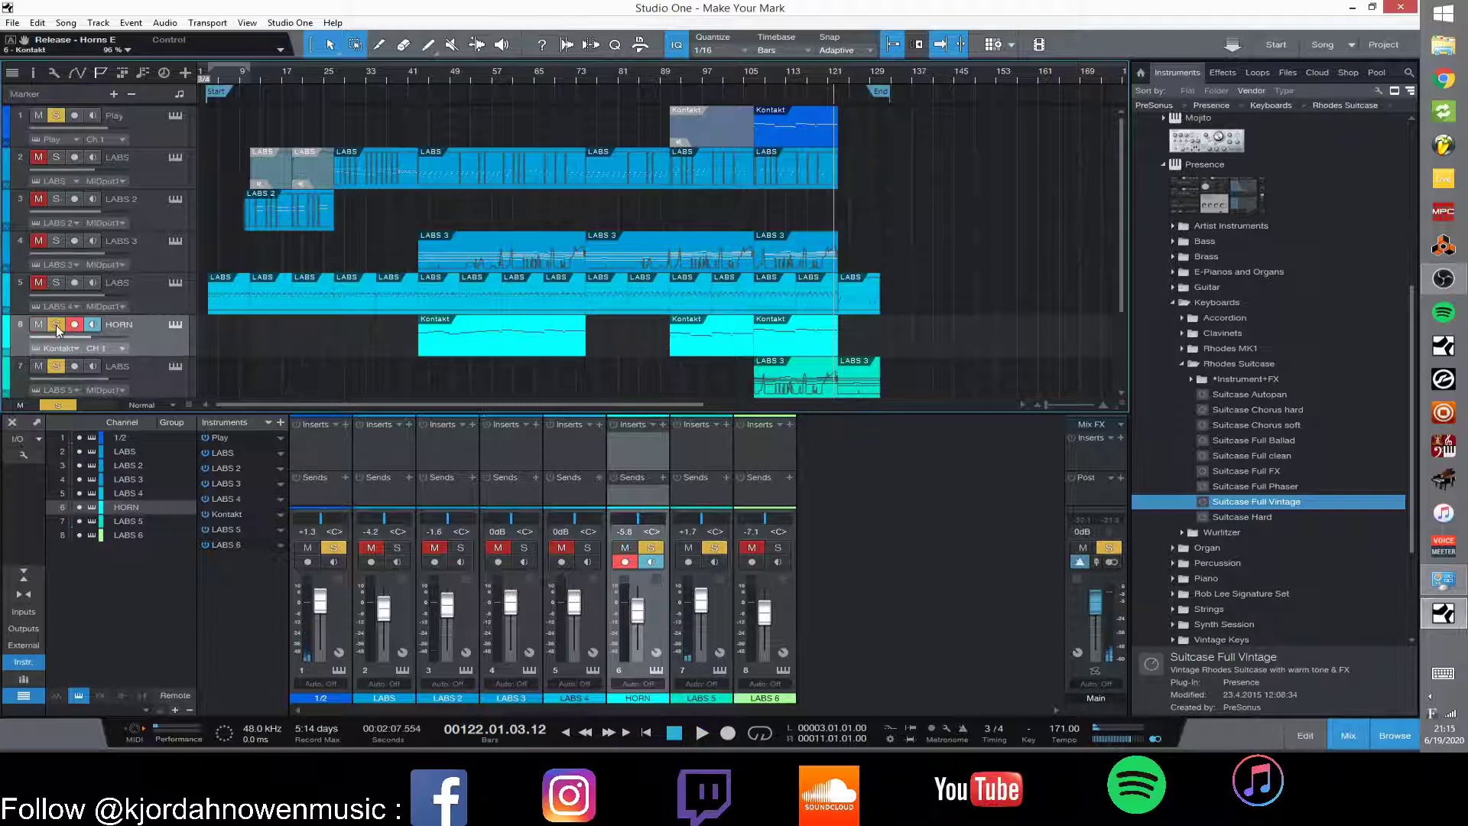
left_click(753, 77)
key("space")
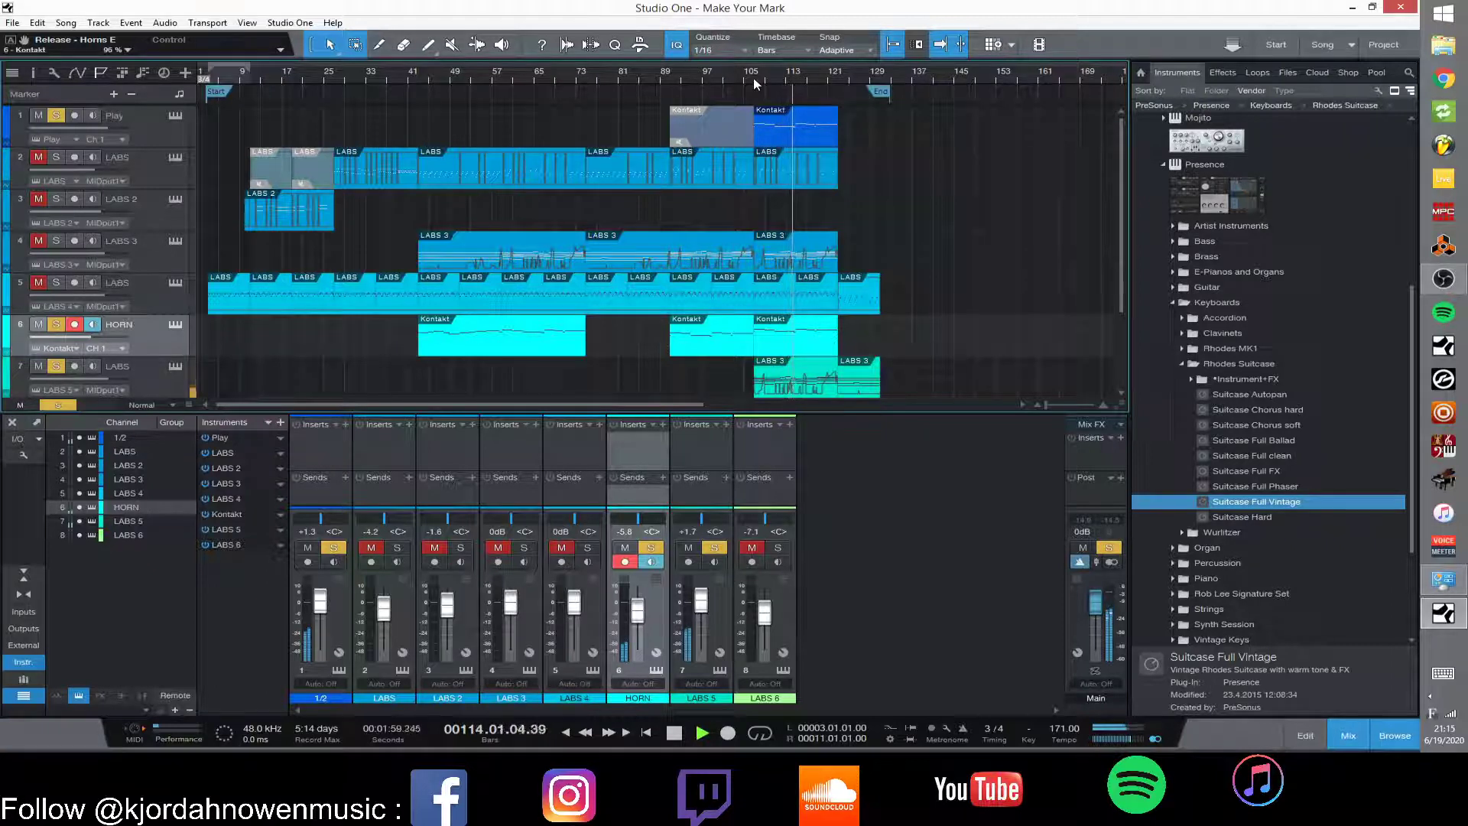
Stop playback, return the playhead to bar 107, and clear the solos on Play, HORN and LABS track 7.
key("space")
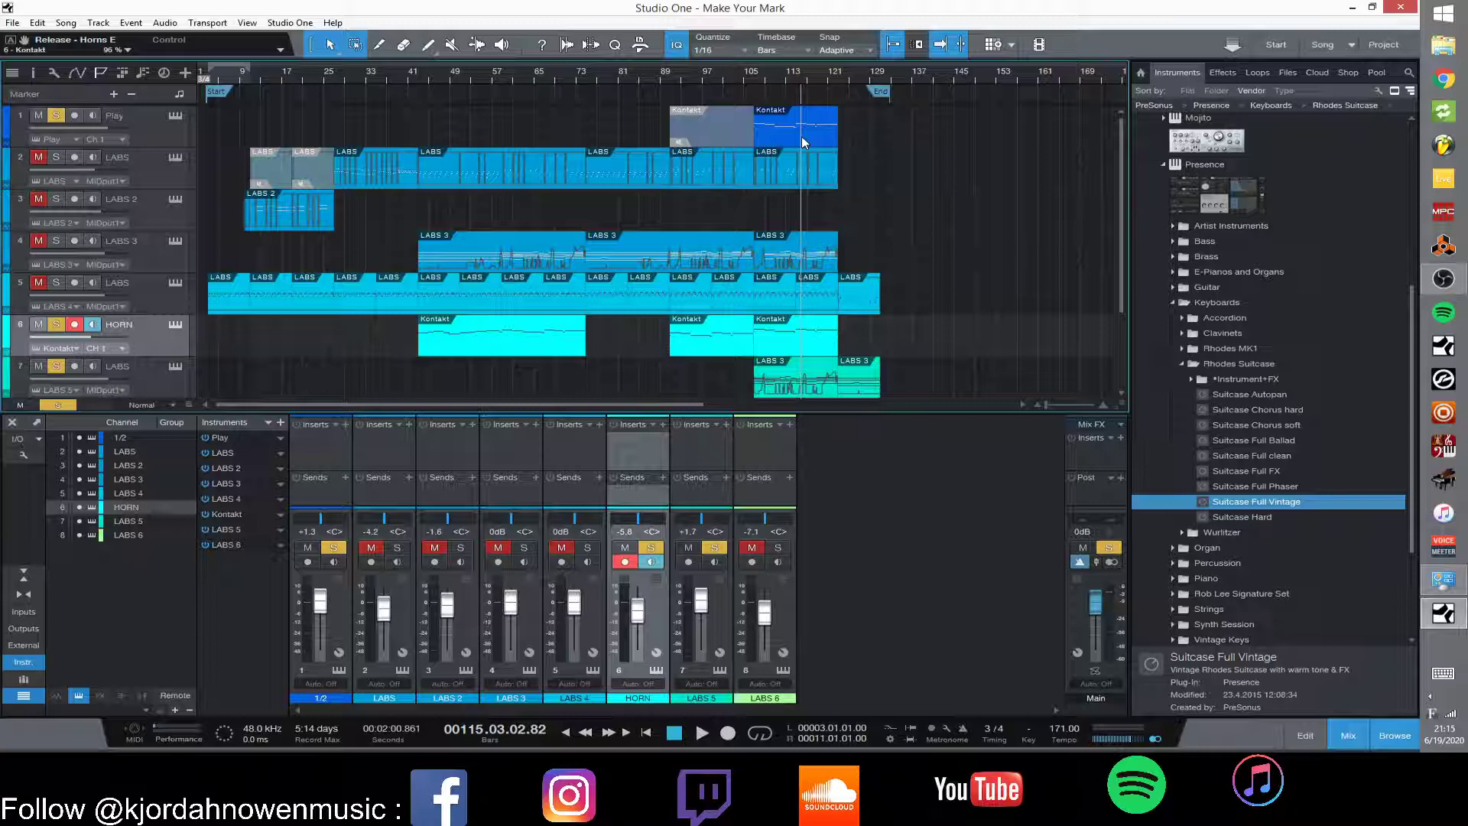
left_click(754, 77)
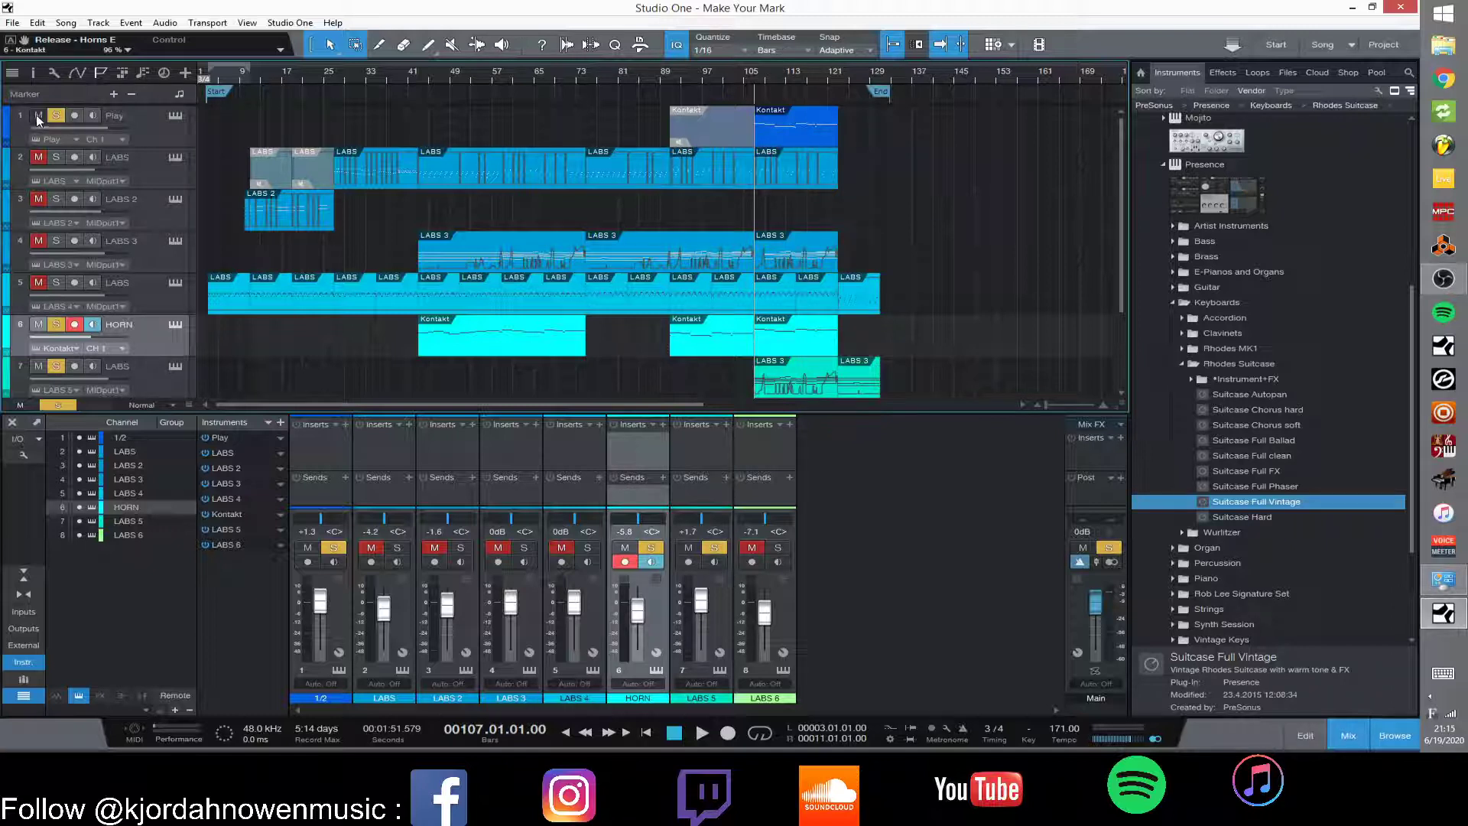
left_click(55, 115)
left_click(56, 324)
left_click(56, 365)
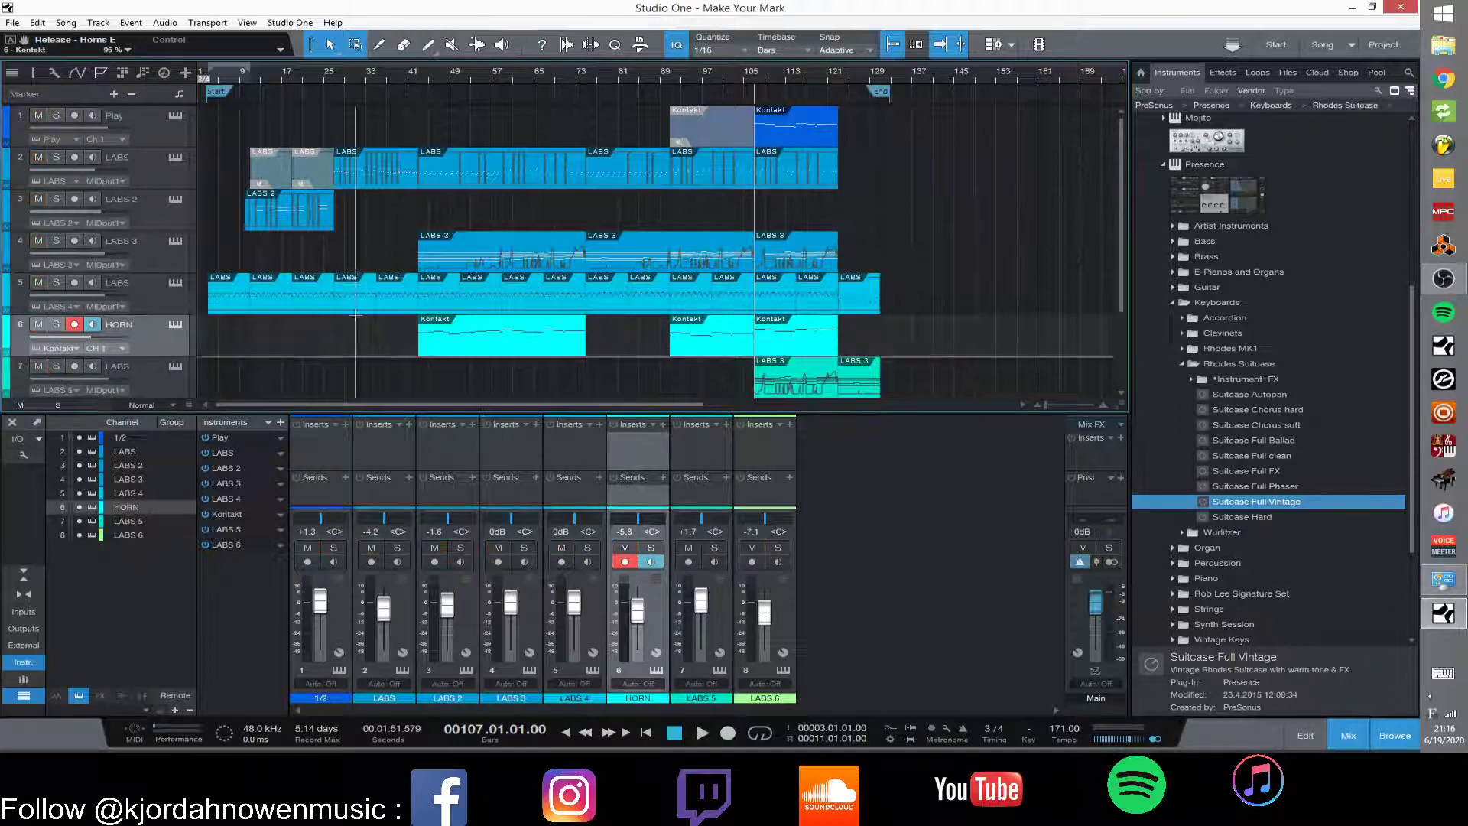
Solo LABS track 9, inspect its Strings: Ensemble instrument, and audition the track from bar 107.
scroll(747, 382, "down", 3)
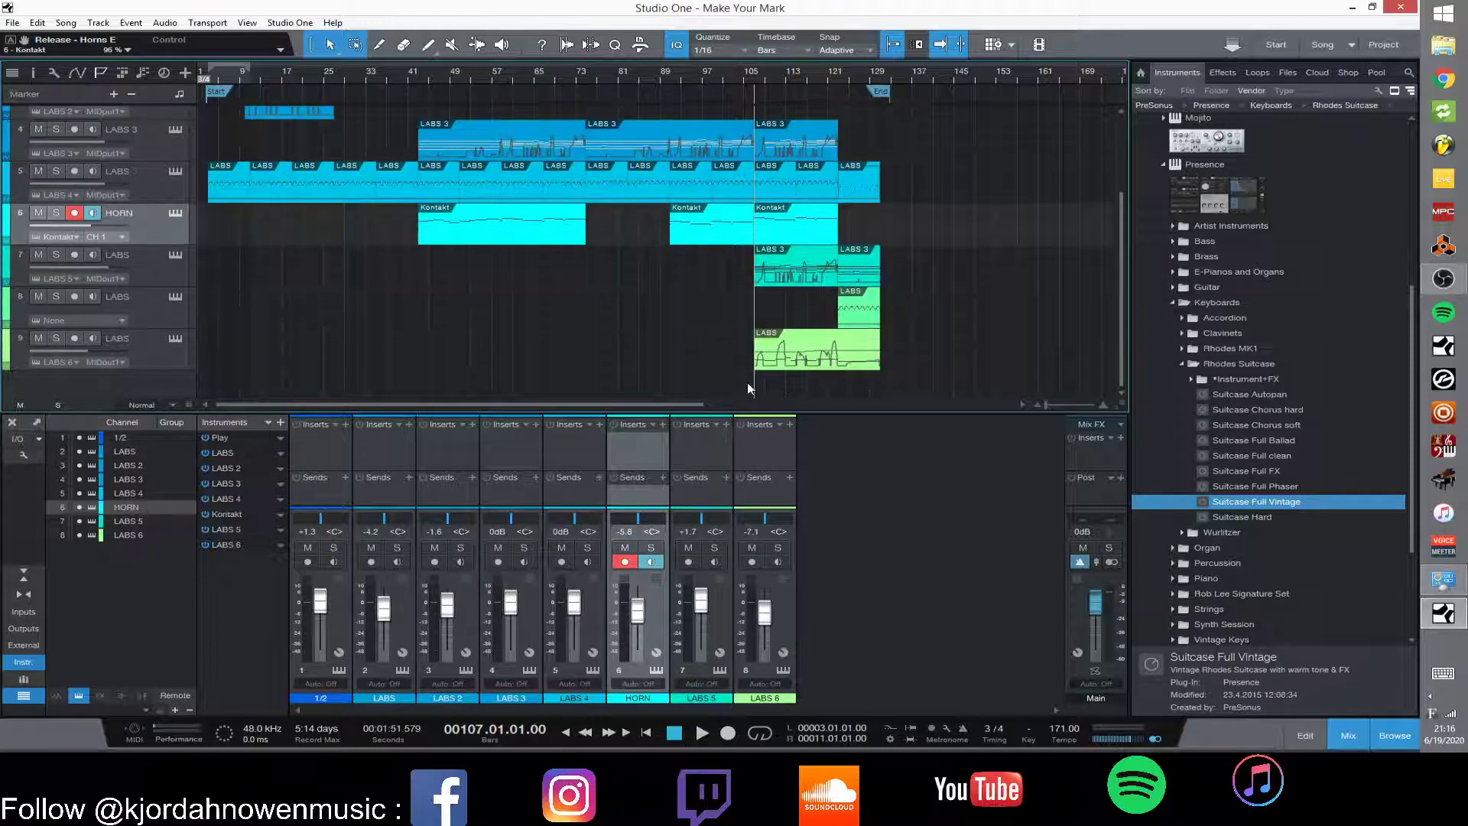
left_click(55, 338)
left_click(174, 338)
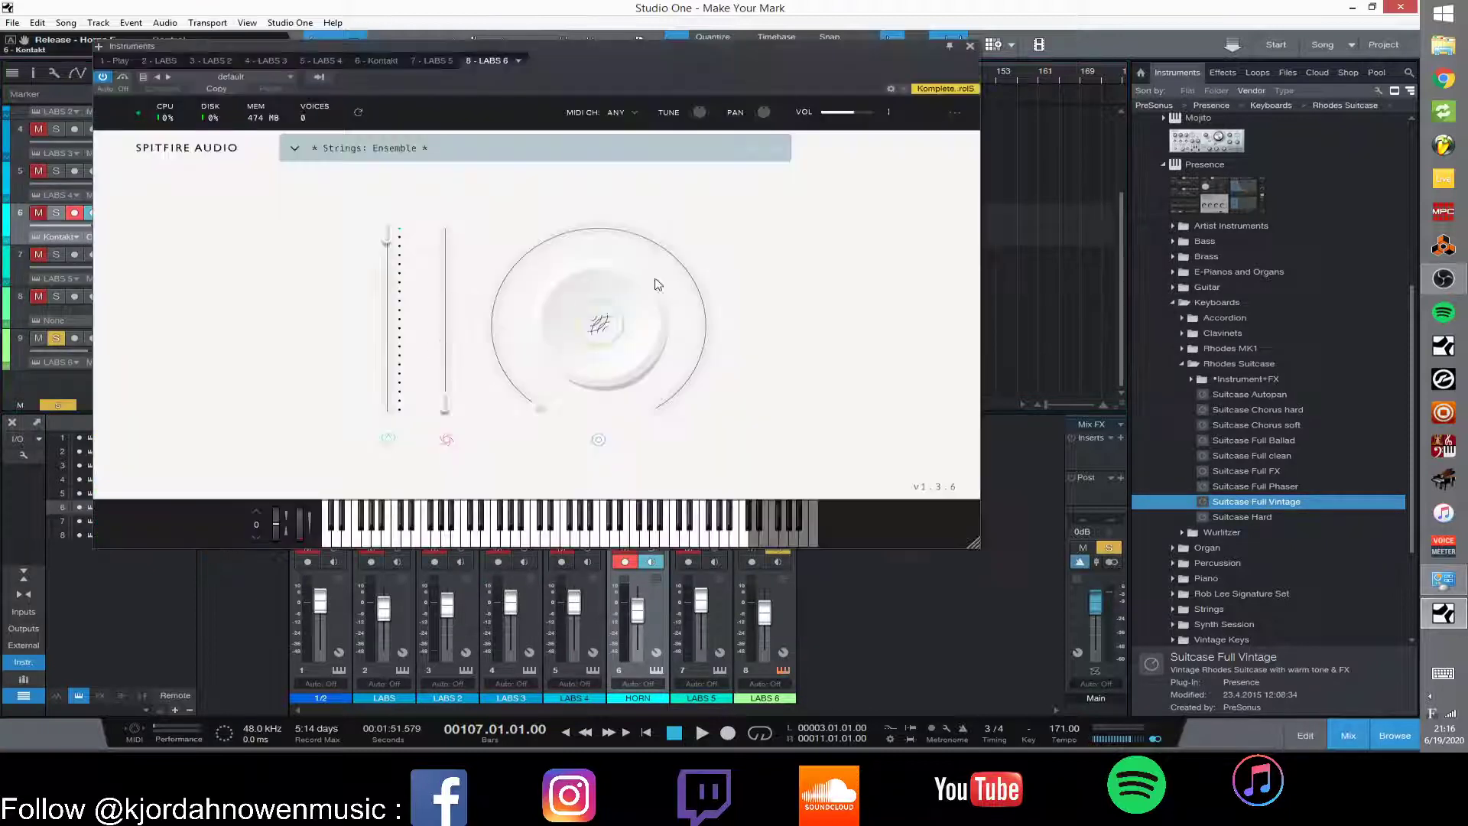
left_click(970, 47)
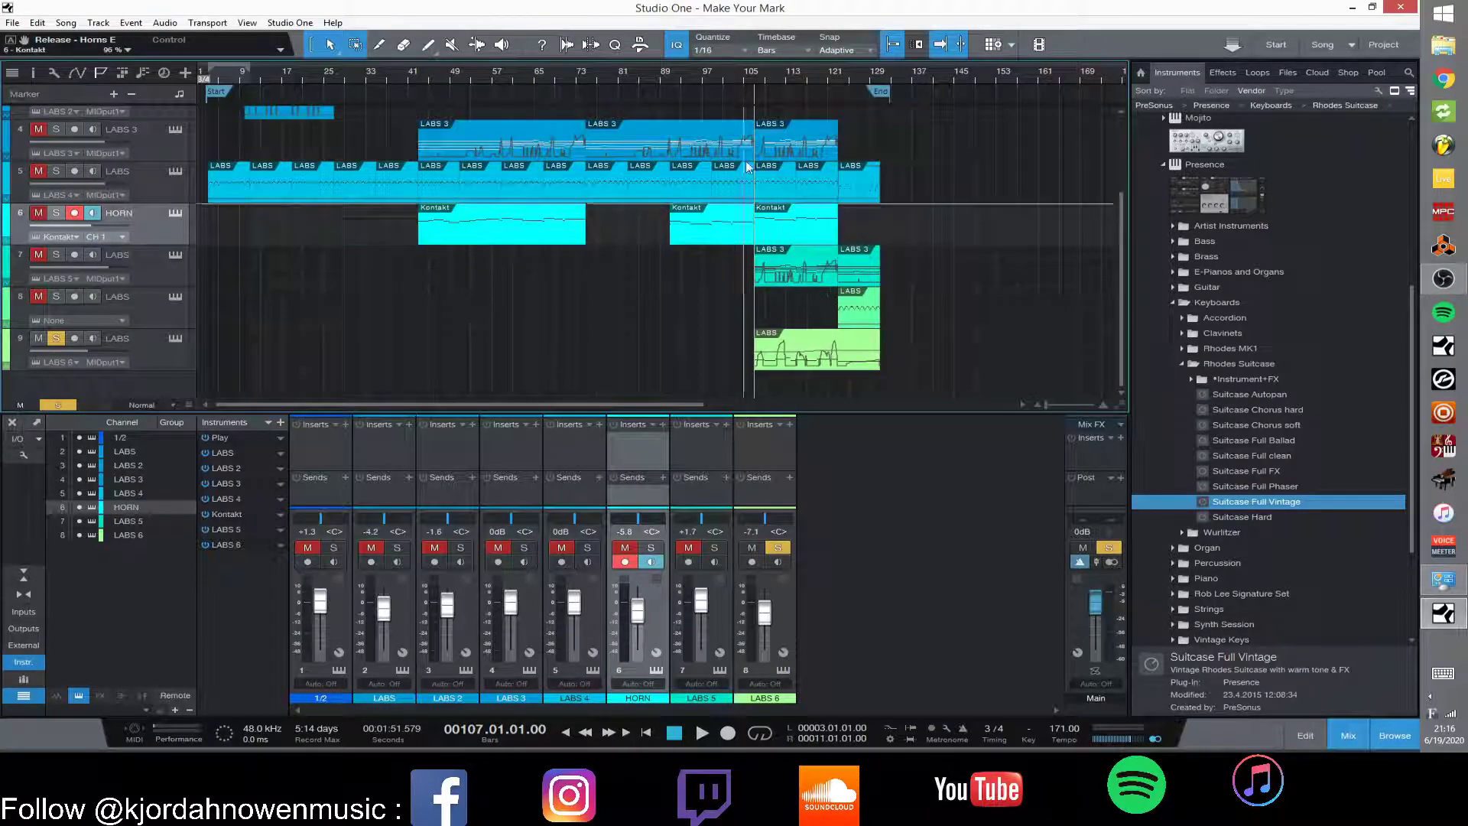
key("space")
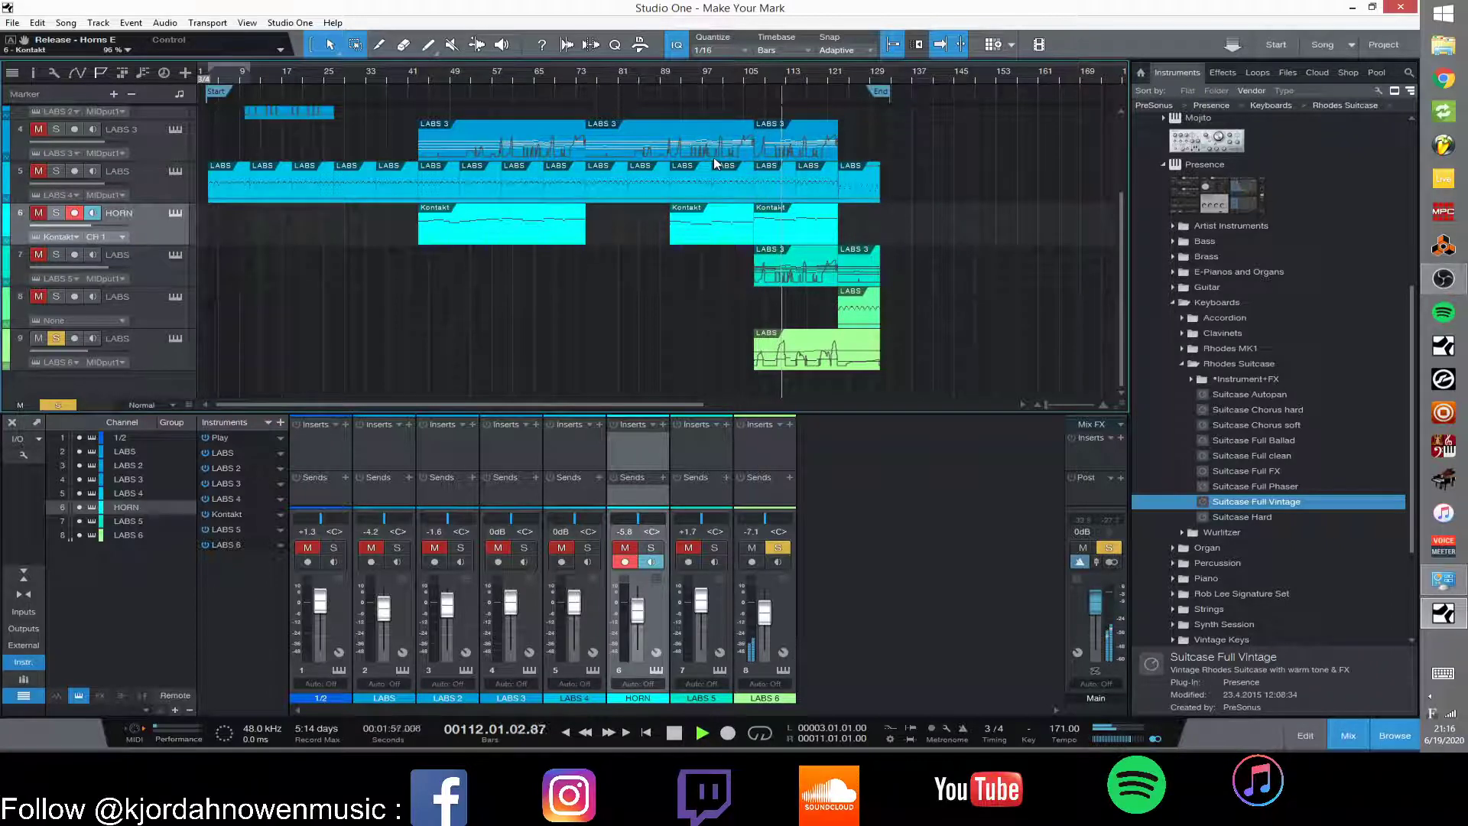
key("space")
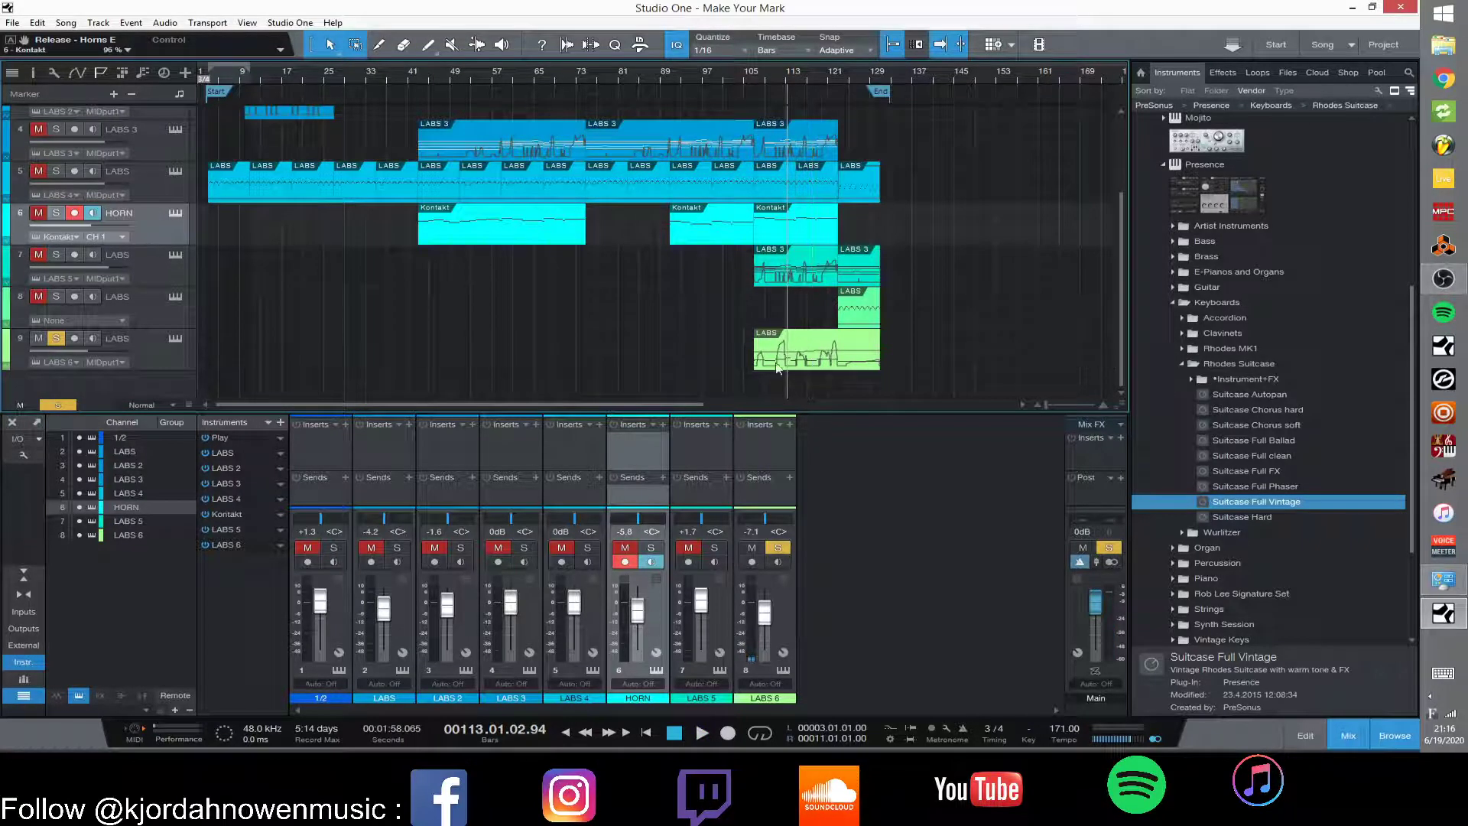
Reopen LABS track 9's strings instrument, select the track to try the sound live, and close the instrument window.
left_click(170, 341)
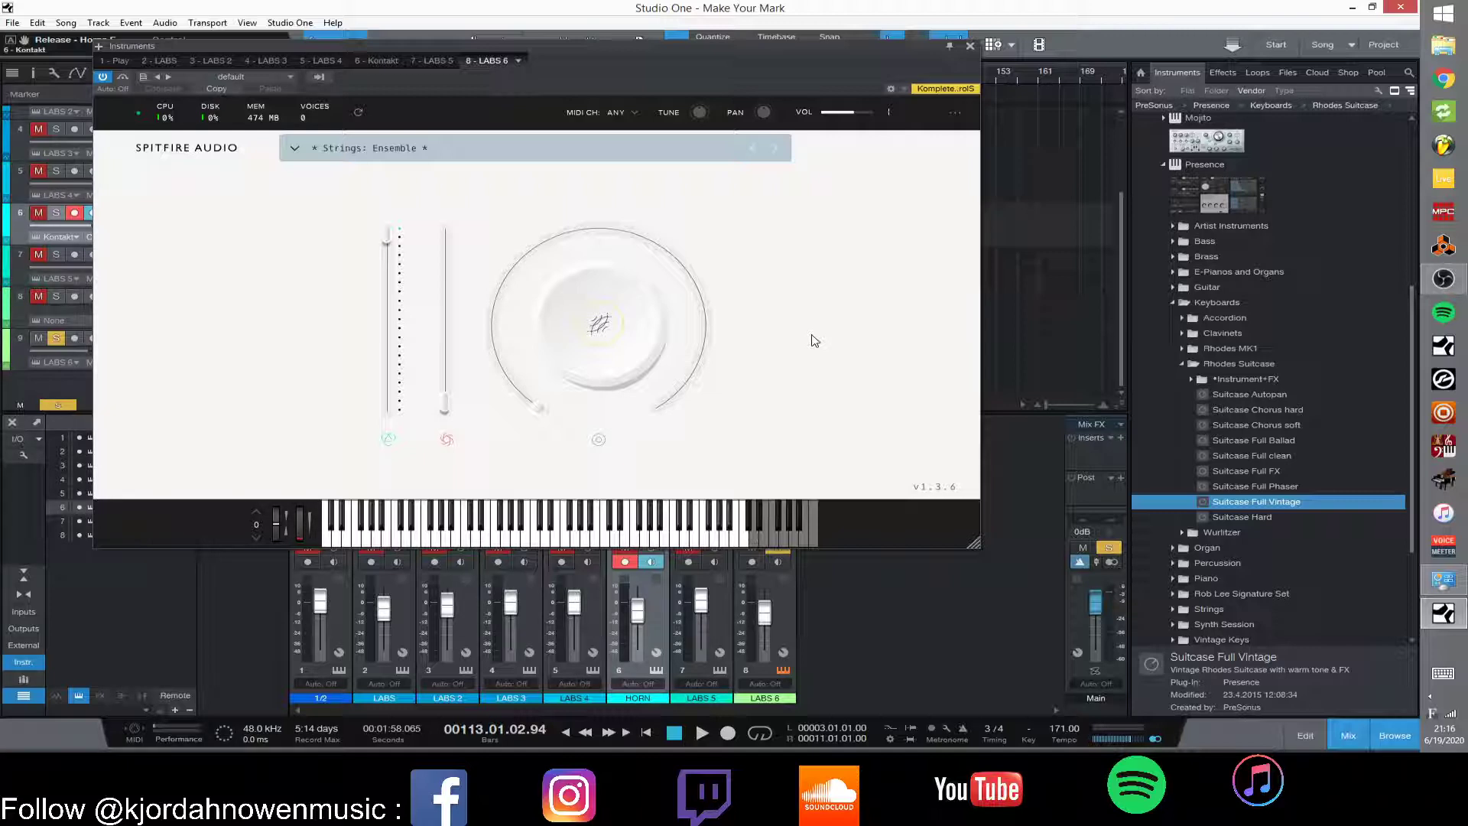
left_click(21, 360)
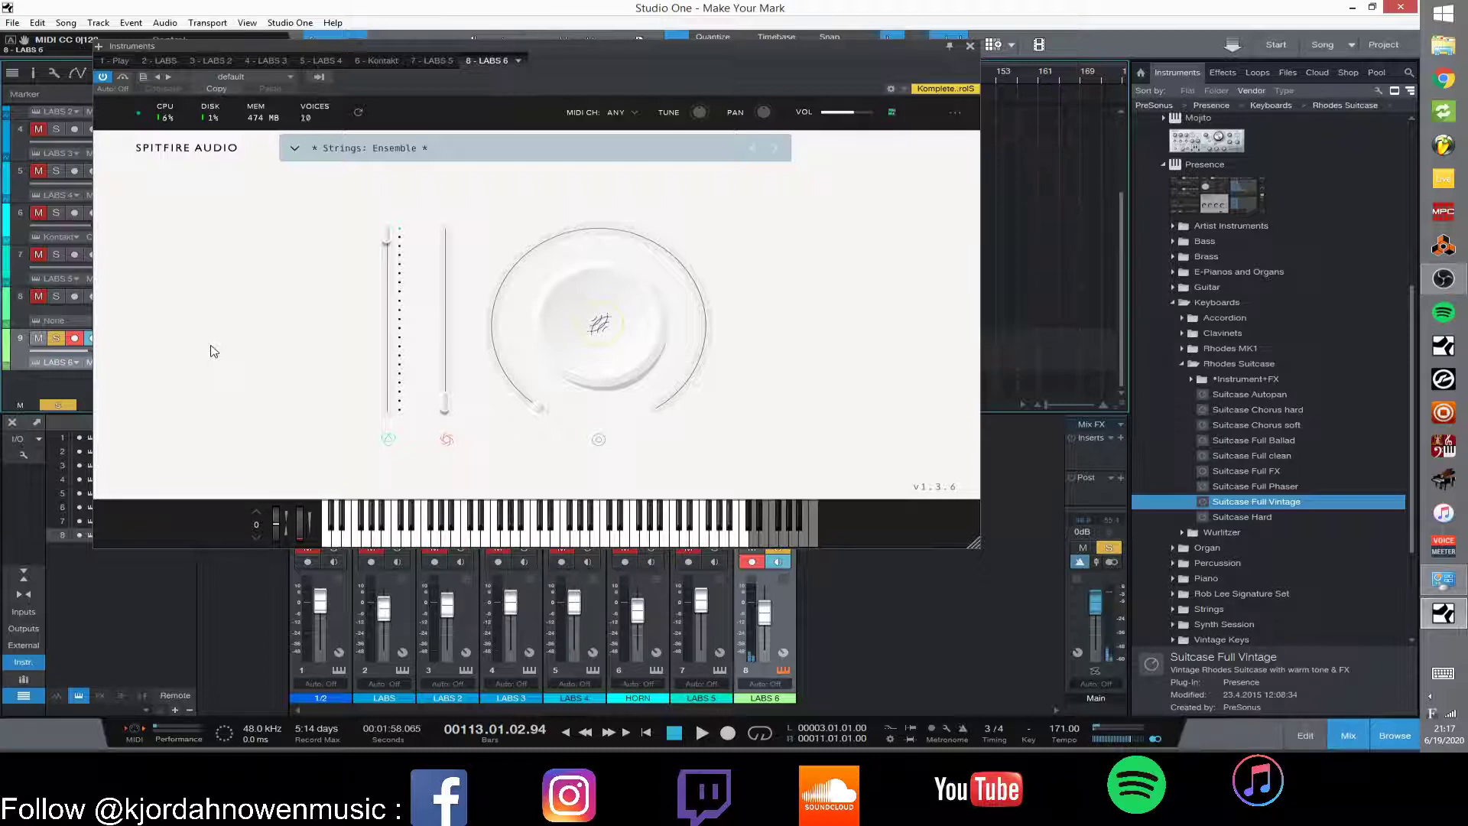
left_click(968, 48)
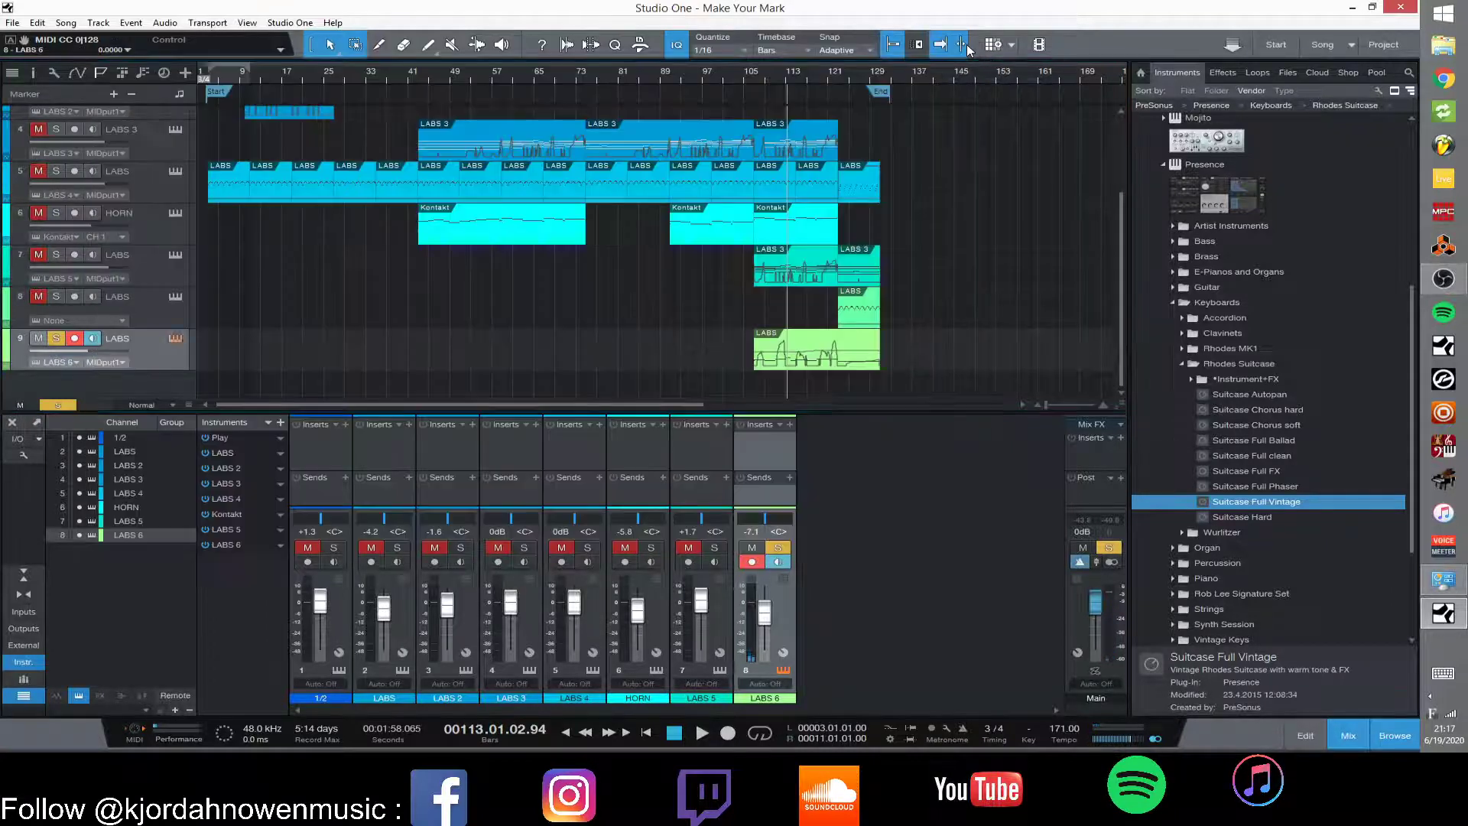
Clear the solo on LABS track 9 and play the full arrangement from bar 107 past the end marker.
left_click(747, 78)
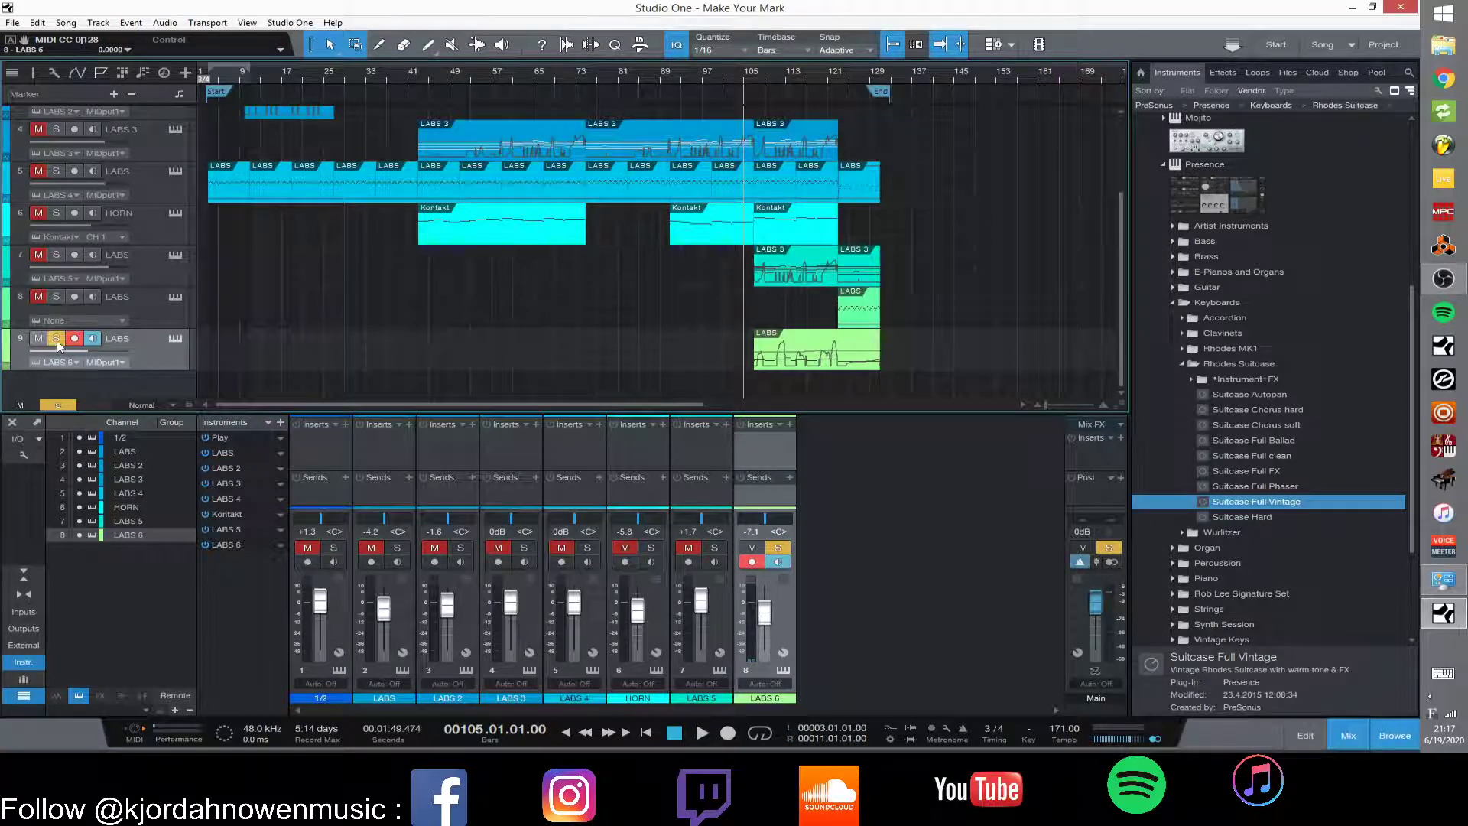
left_click(57, 339)
left_click(756, 75)
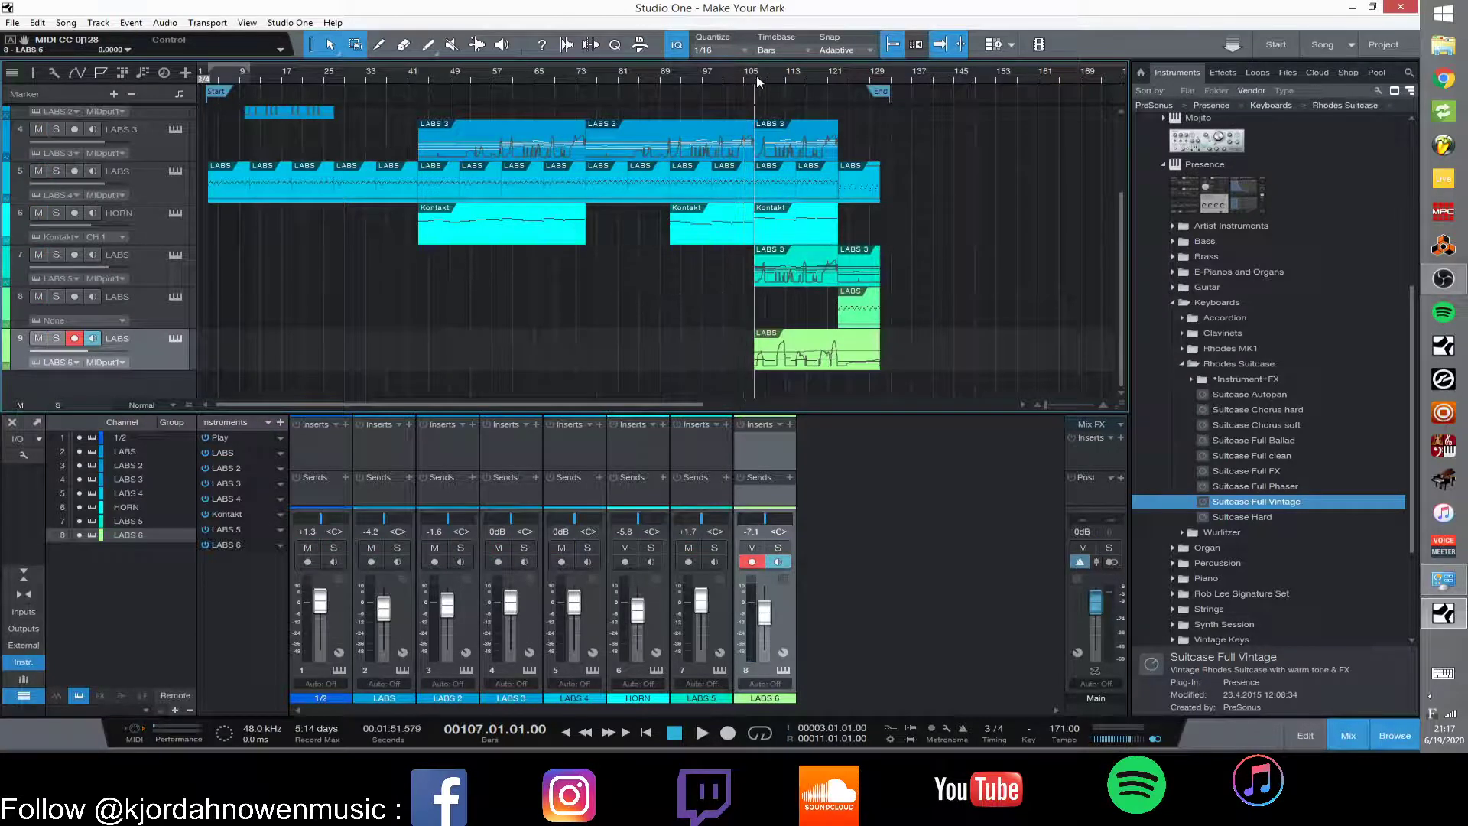
key("space")
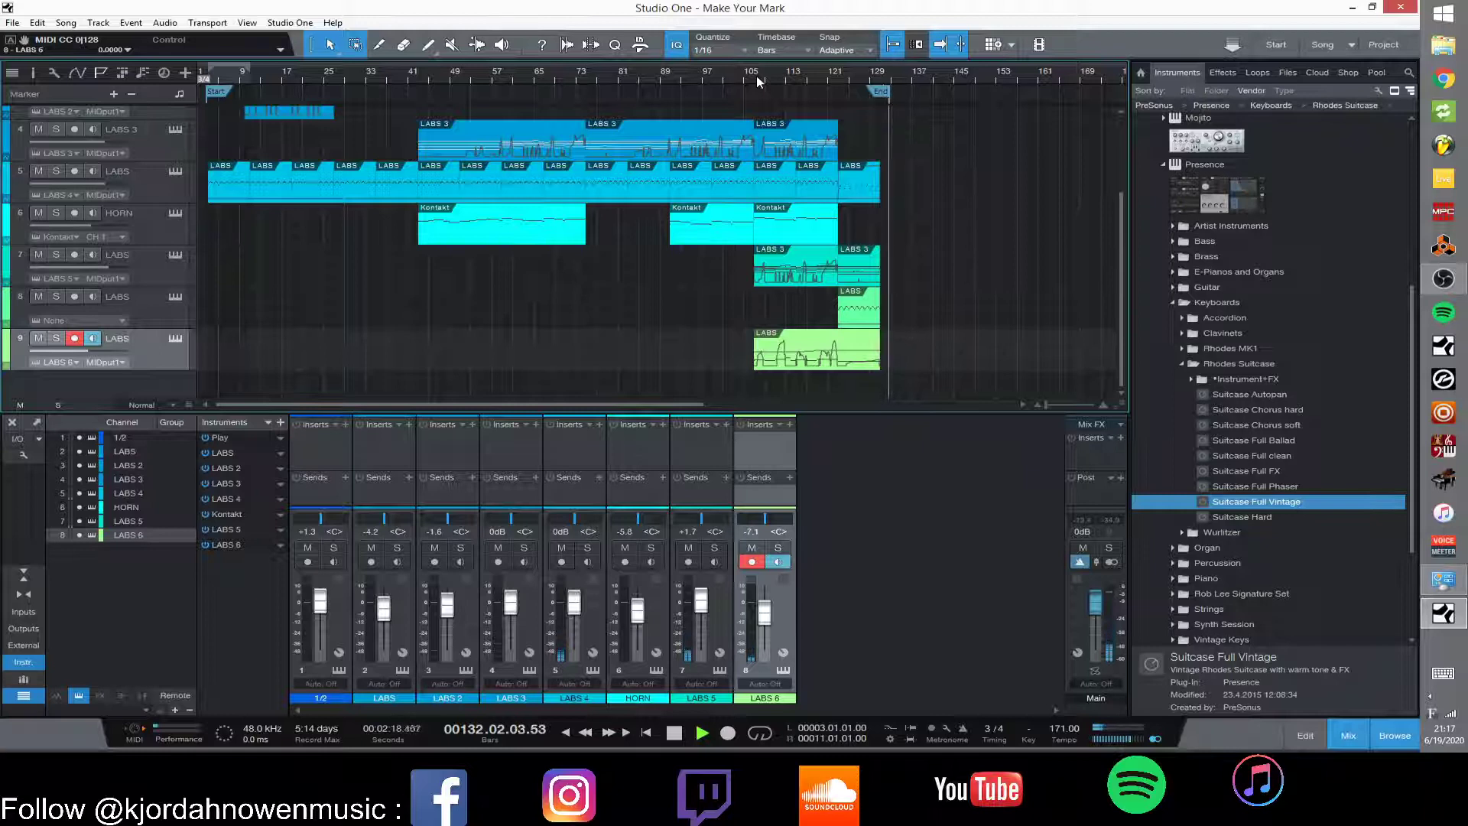
key("space")
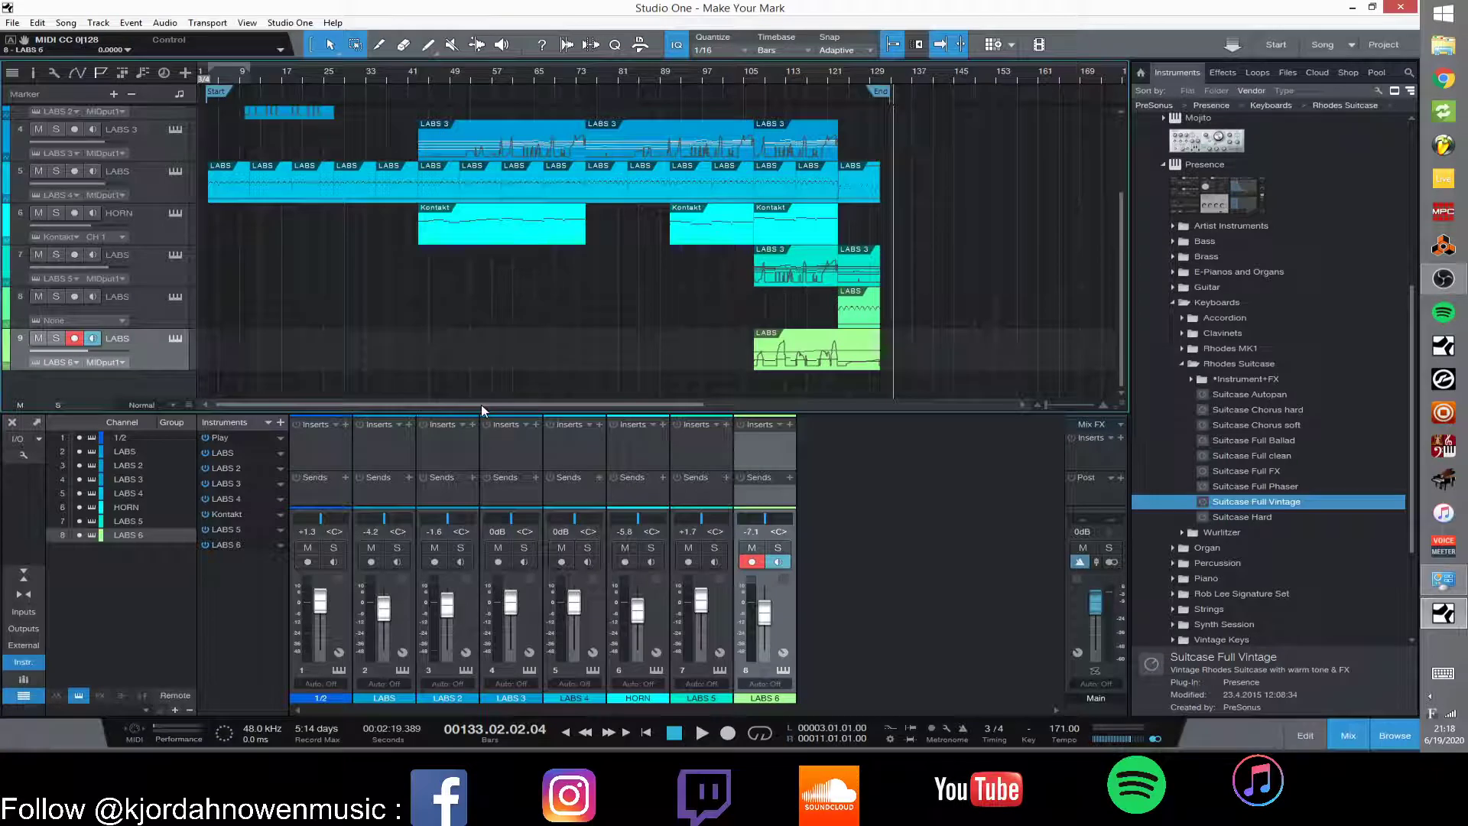
Look over all nine tracks of the finished arrangement and place the playhead at bar 132.
mouse_move(480, 406)
left_mouse_down()
mouse_move(548, 401)
mouse_move(451, 404)
left_mouse_up()
left_click_drag(685, 401, 553, 399)
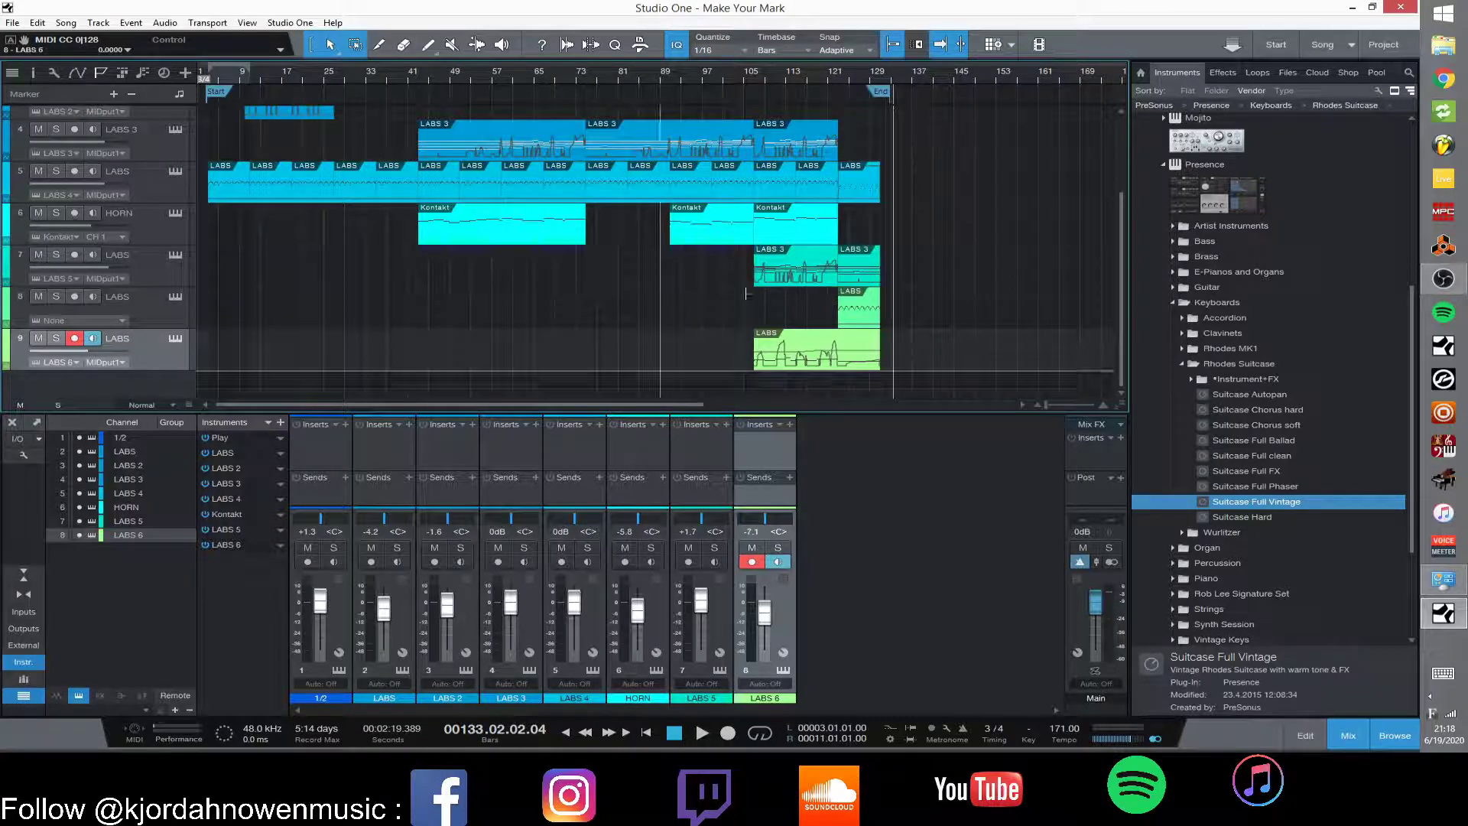
scroll(1121, 273, "up", 3)
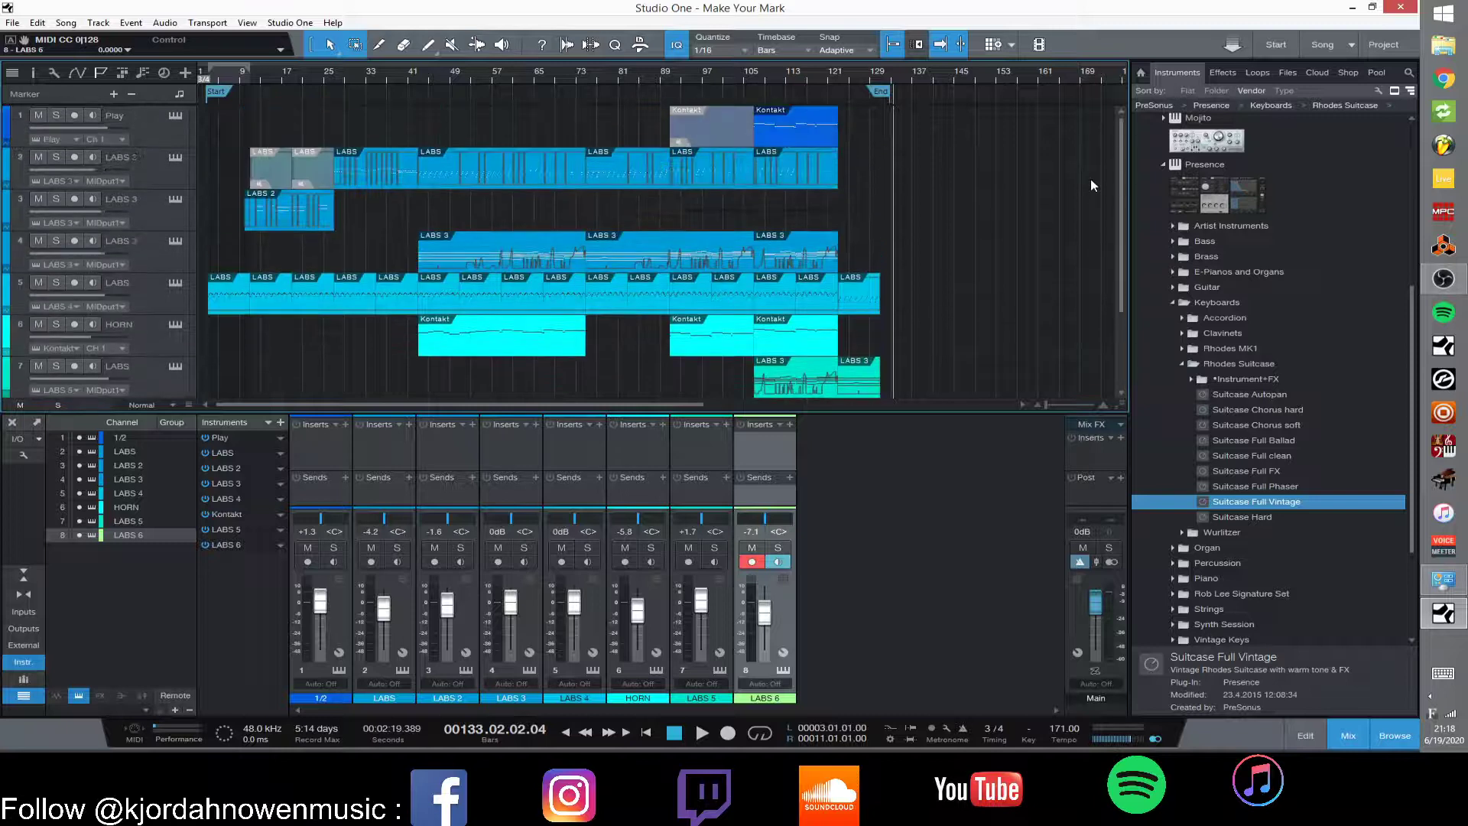
scroll(1090, 161, "down", 3)
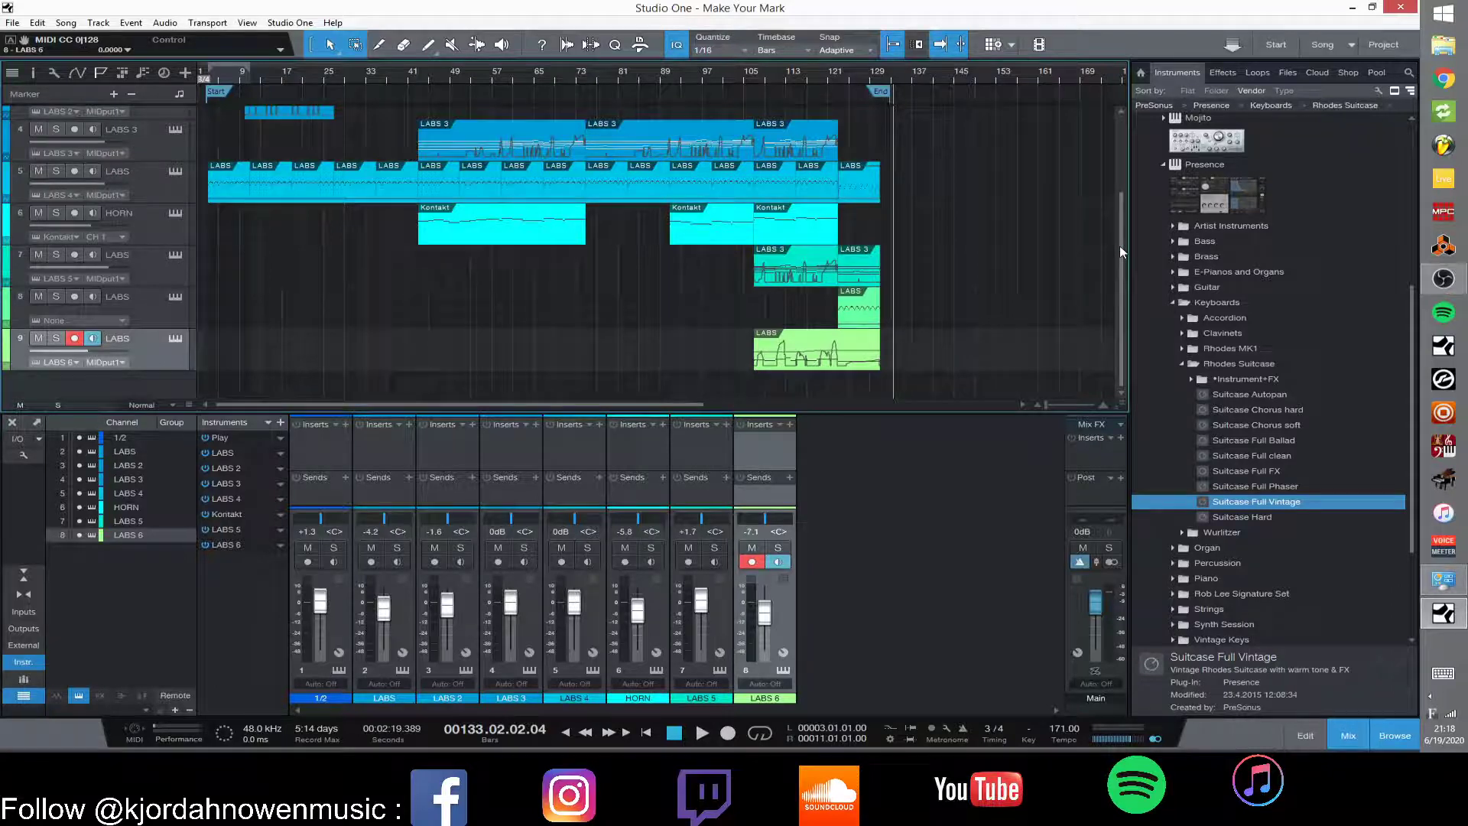
scroll(1119, 246, "up", 3)
scroll(1125, 142, "down", 3)
scroll(1131, 167, "up", 3)
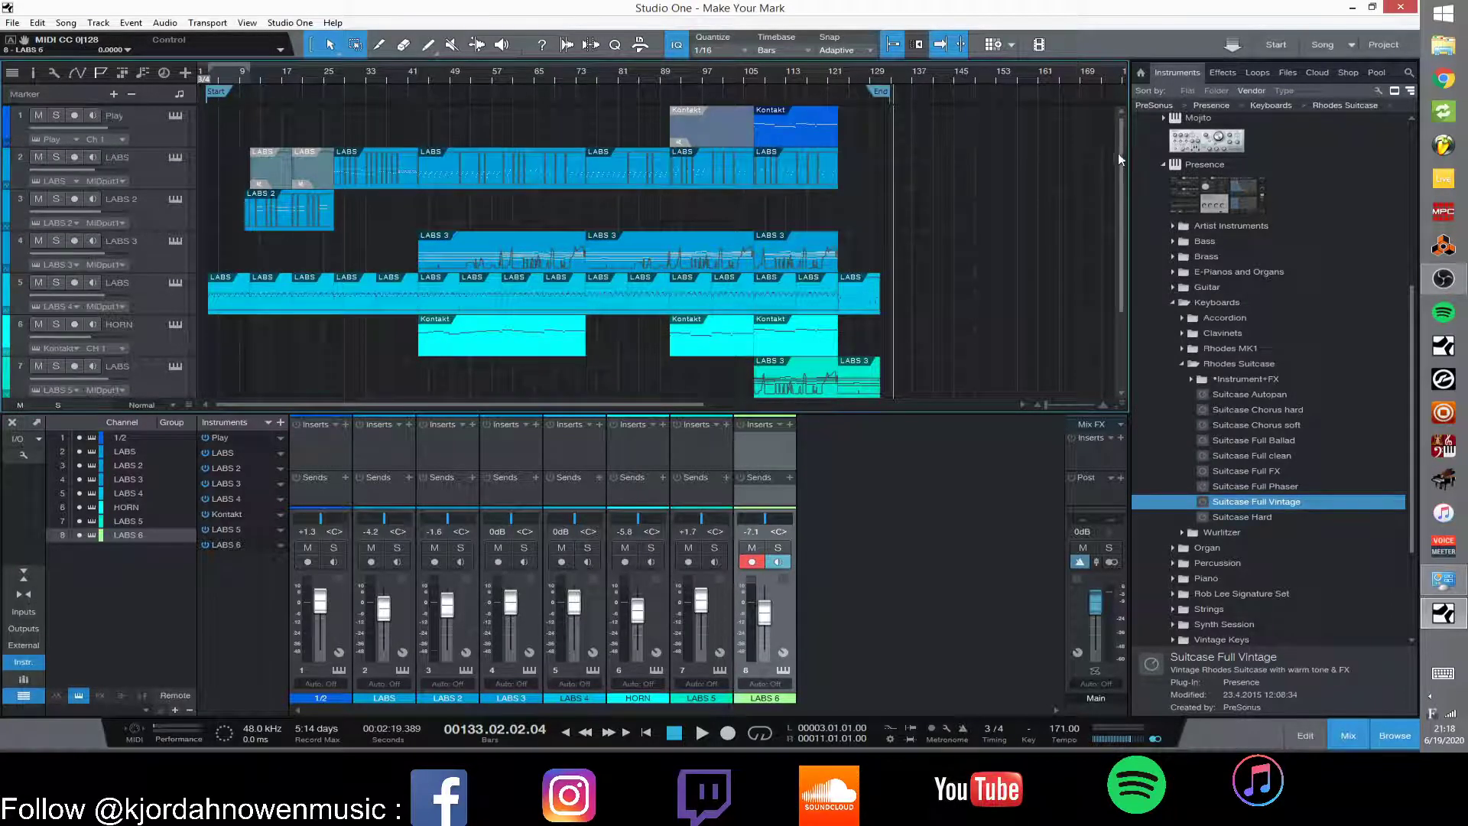
left_click(888, 74)
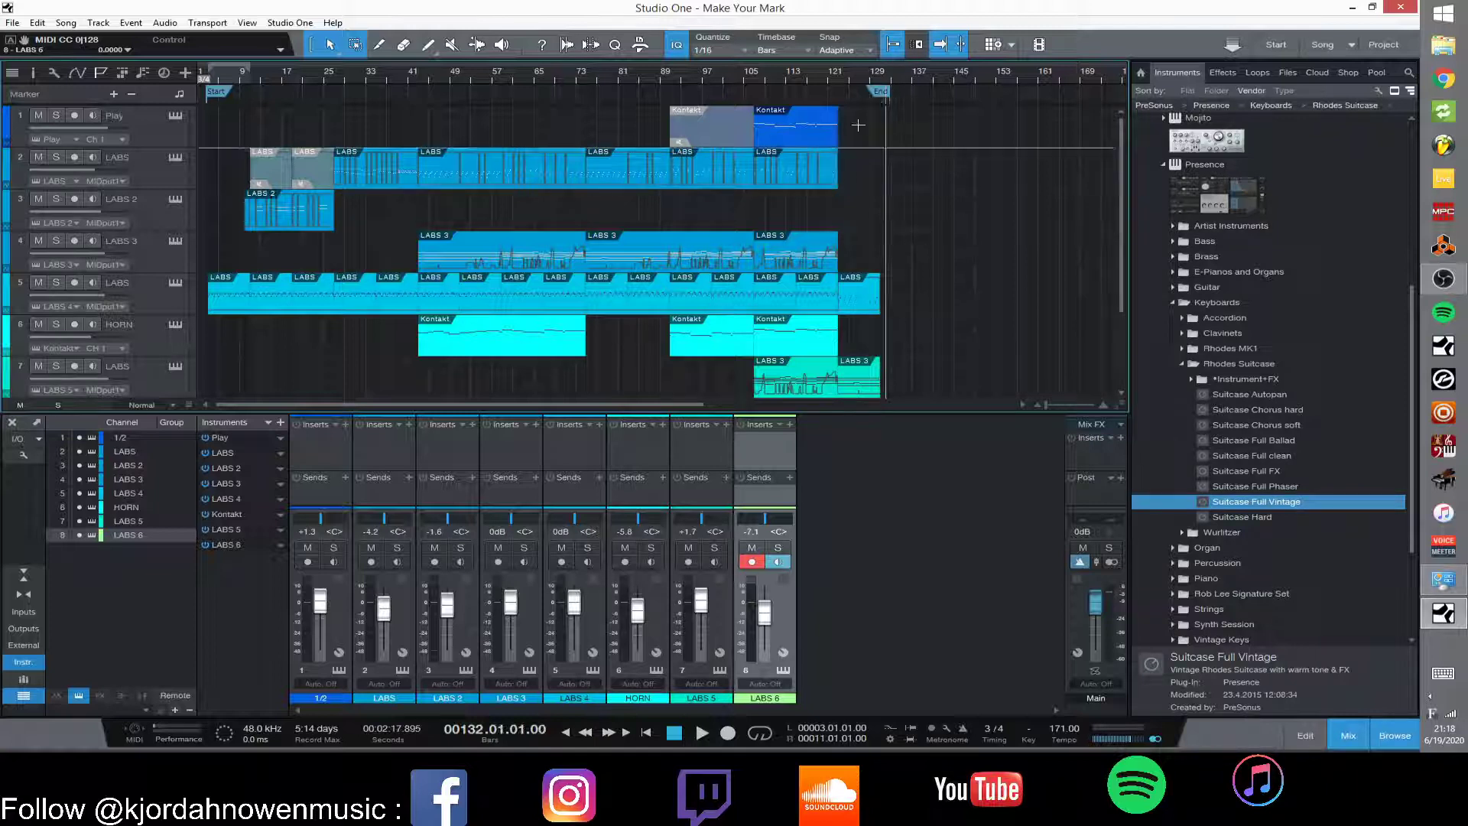